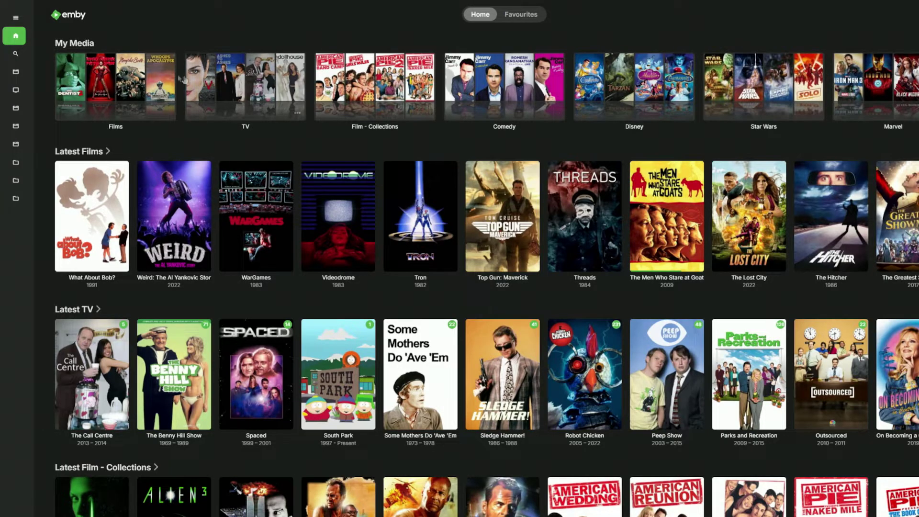
- Reach Crazy, Stupid, Love. through Blade Runner 2049's cast entry for Ryan Gosling and play it
{"action": "left_click", "coordinate": [156, 80]}
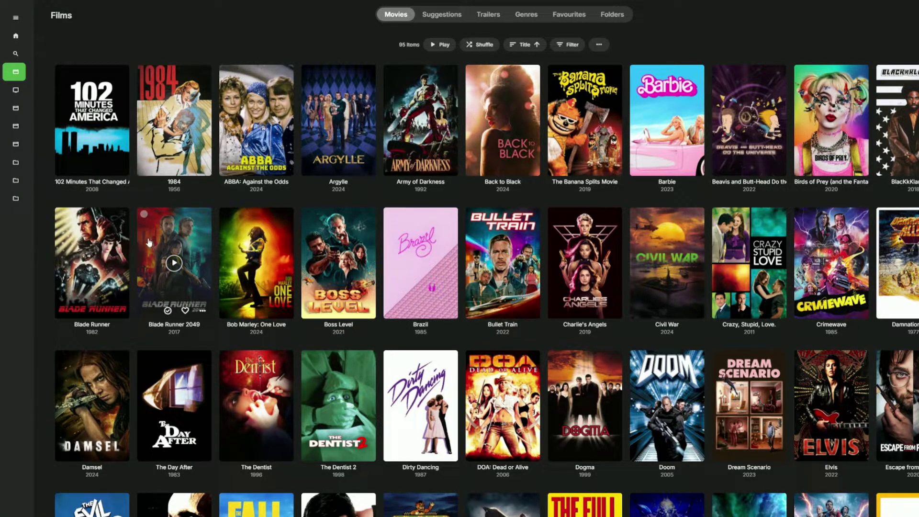
{"action": "left_click", "coordinate": [148, 243]}
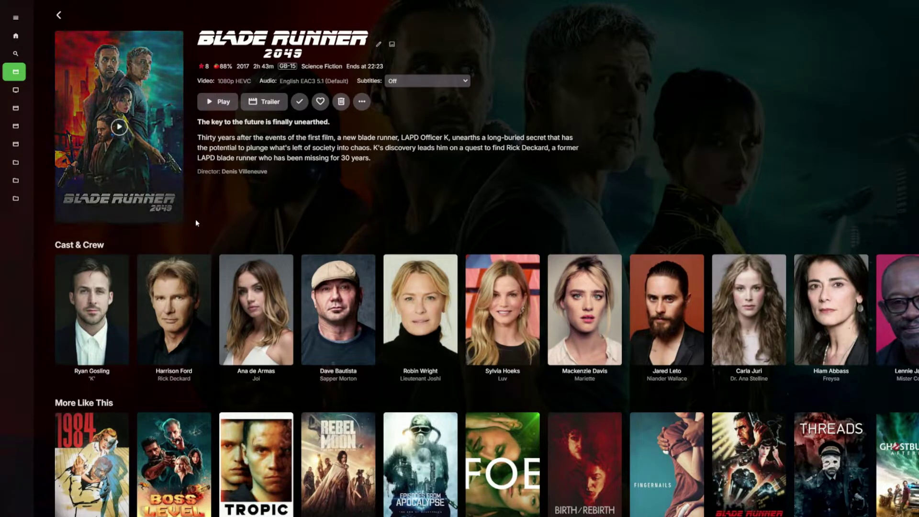
{"action": "left_click", "coordinate": [111, 287]}
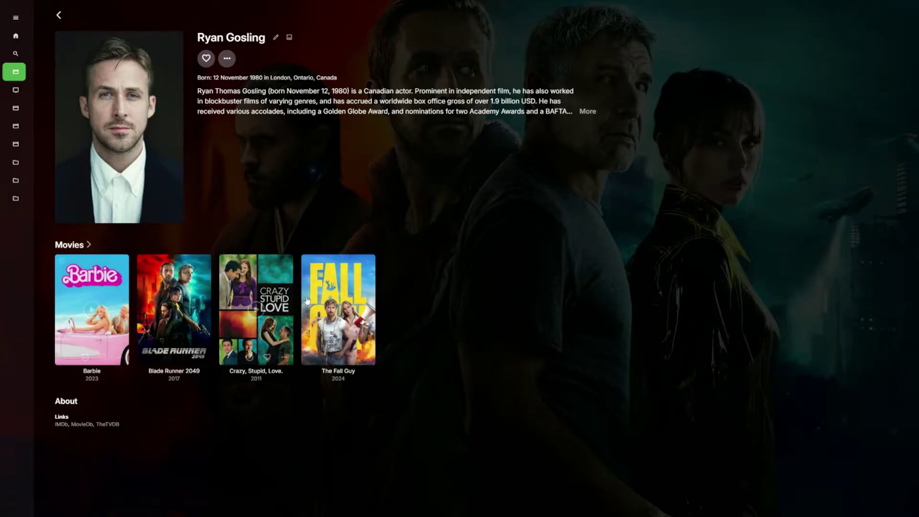
{"action": "left_click", "coordinate": [275, 294]}
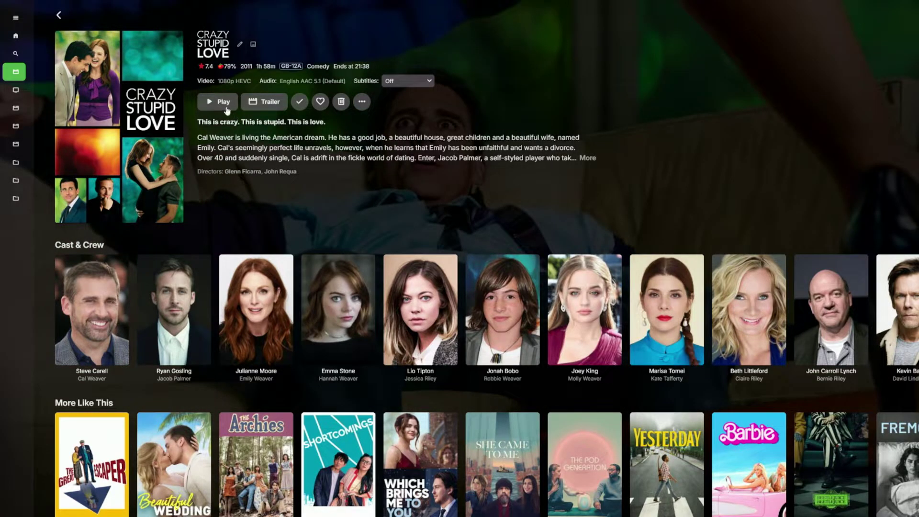
{"action": "left_click", "coordinate": [224, 102]}
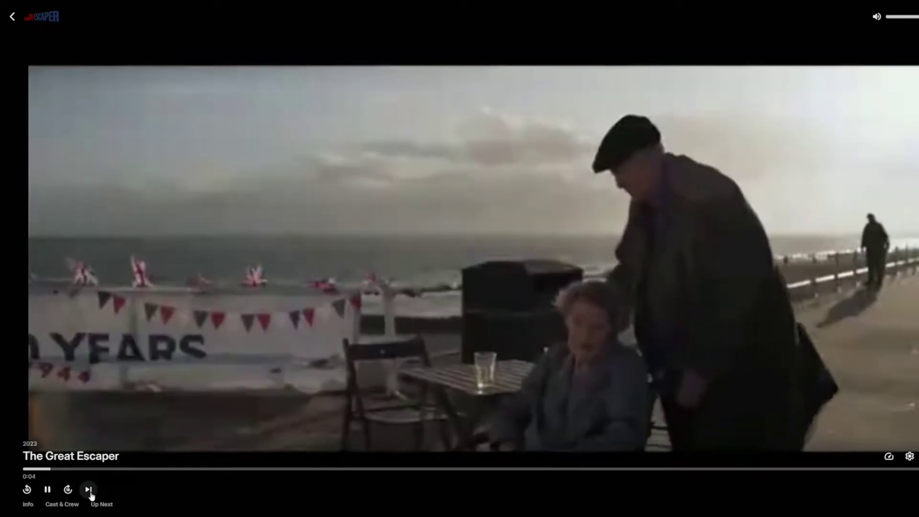
- Skip both trailer intros and jump the film ahead to about 22:41
{"action": "left_click", "coordinate": [88, 489]}
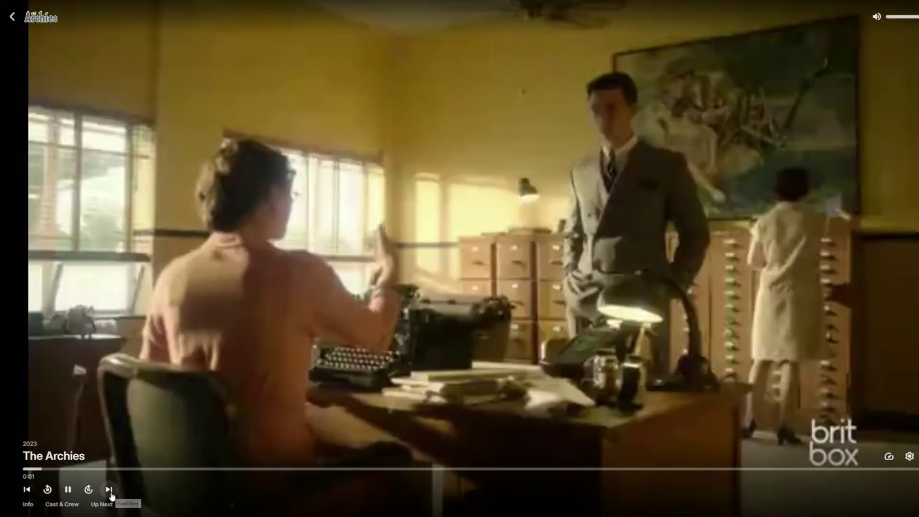
{"action": "left_click", "coordinate": [109, 489]}
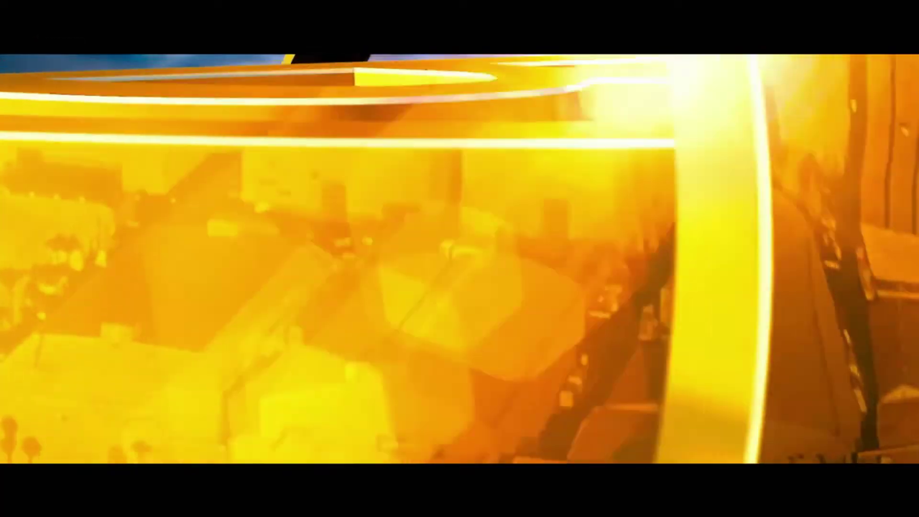
{"action": "mouse_move", "coordinate": [245, 472]}
{"action": "left_click", "coordinate": [205, 473]}
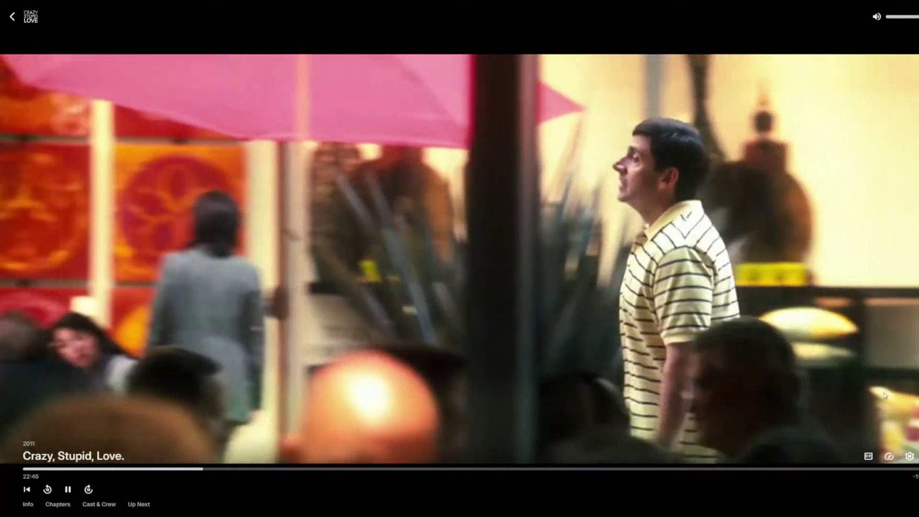
- Turn on the English (SRT) subtitles
{"action": "left_click", "coordinate": [869, 457]}
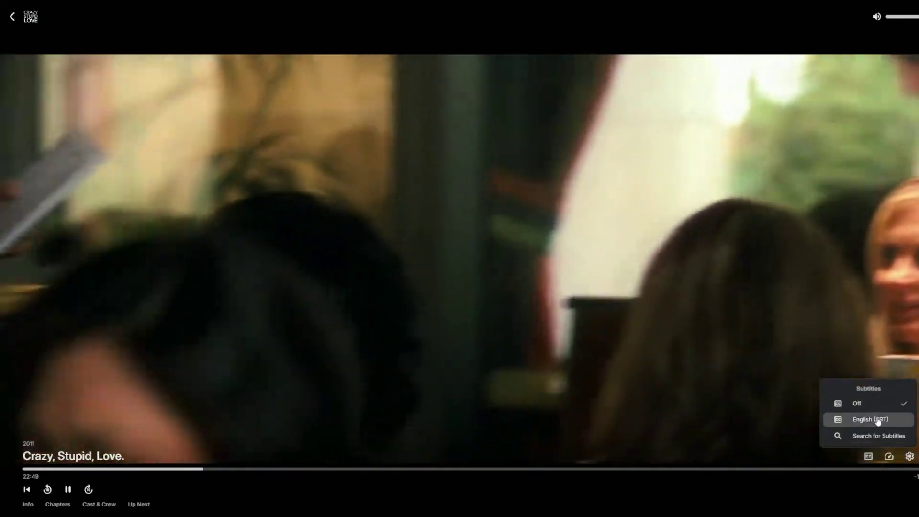
{"action": "left_click", "coordinate": [861, 419]}
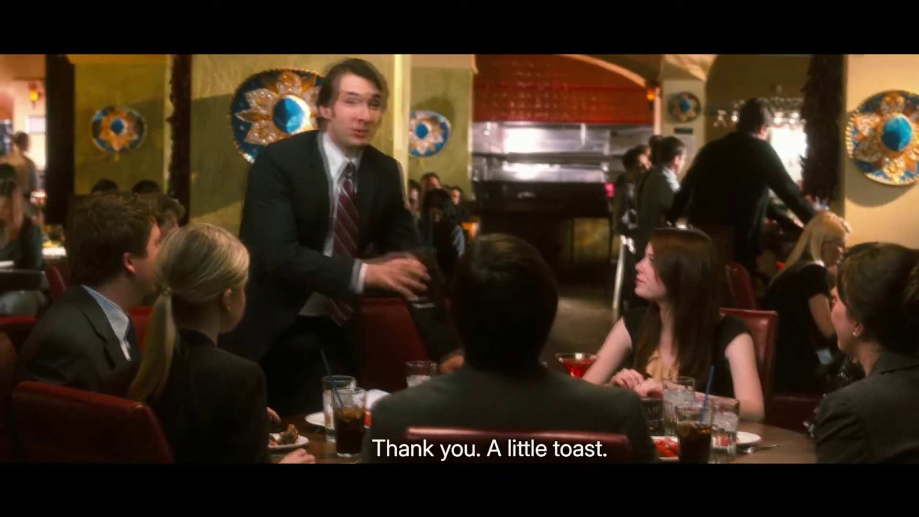
{"action": "mouse_move", "coordinate": [295, 380]}
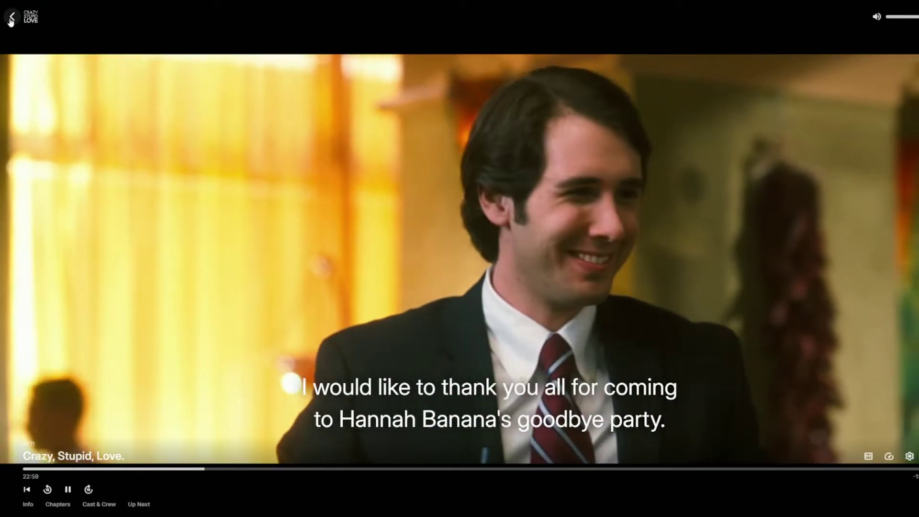
- Stop playback and back out through the film pages to the Emby home page
{"action": "left_click", "coordinate": [12, 16]}
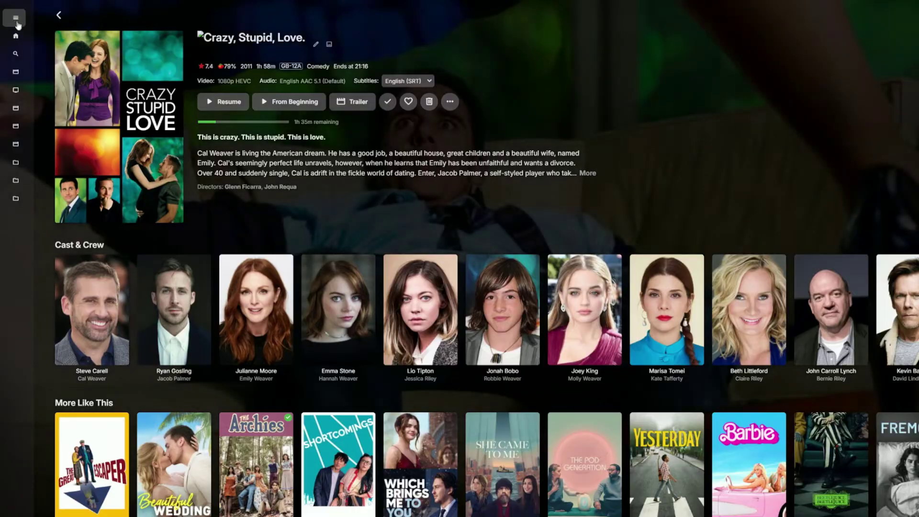
{"action": "left_click", "coordinate": [58, 17]}
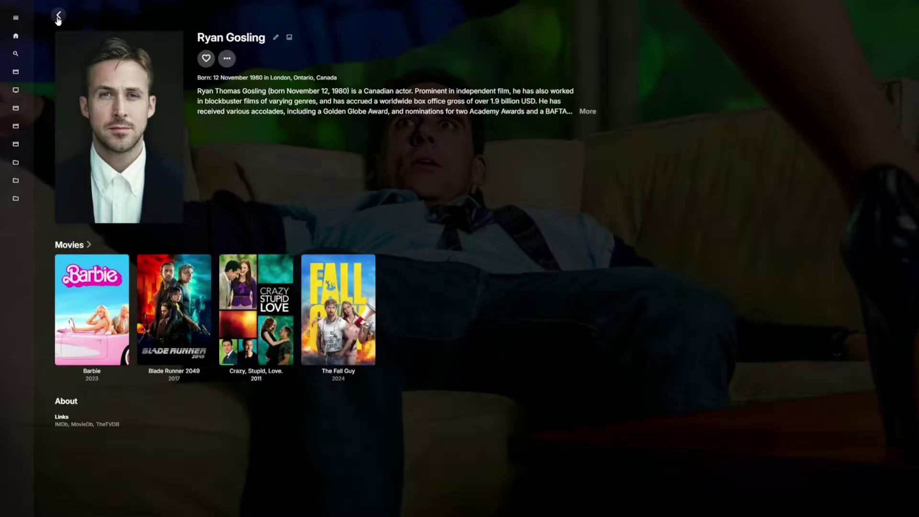
{"action": "left_click", "coordinate": [57, 17]}
{"action": "left_click", "coordinate": [57, 17]}
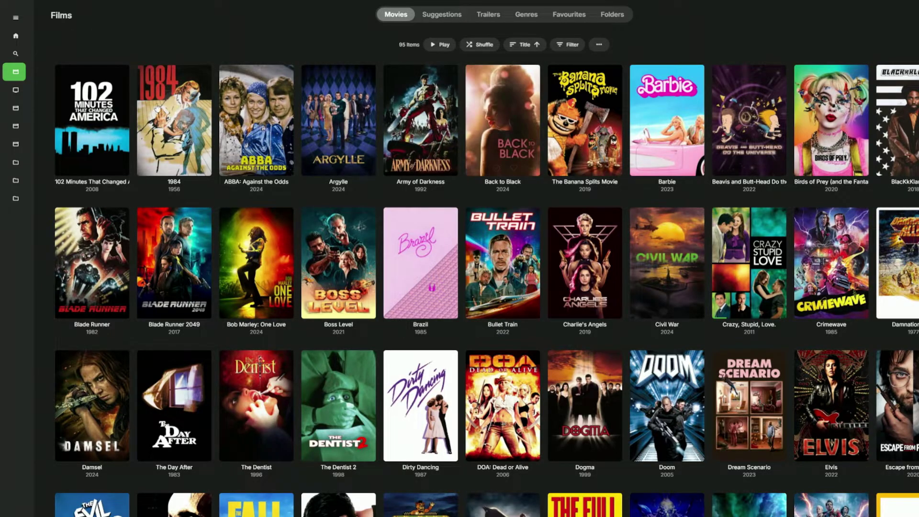
{"action": "left_click", "coordinate": [23, 37]}
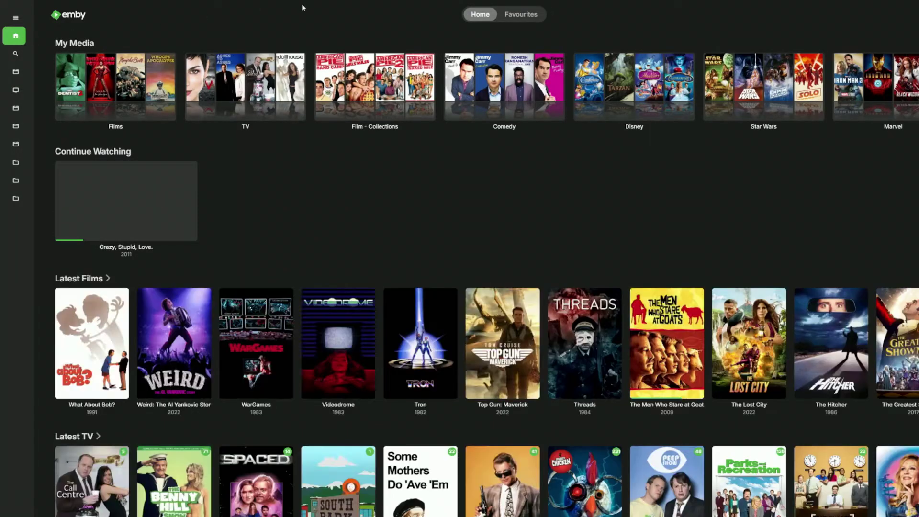
- In the TV library, browse Dollhouse's Season 1 and Season 2 episode lists, then return home
{"action": "left_click", "coordinate": [273, 89]}
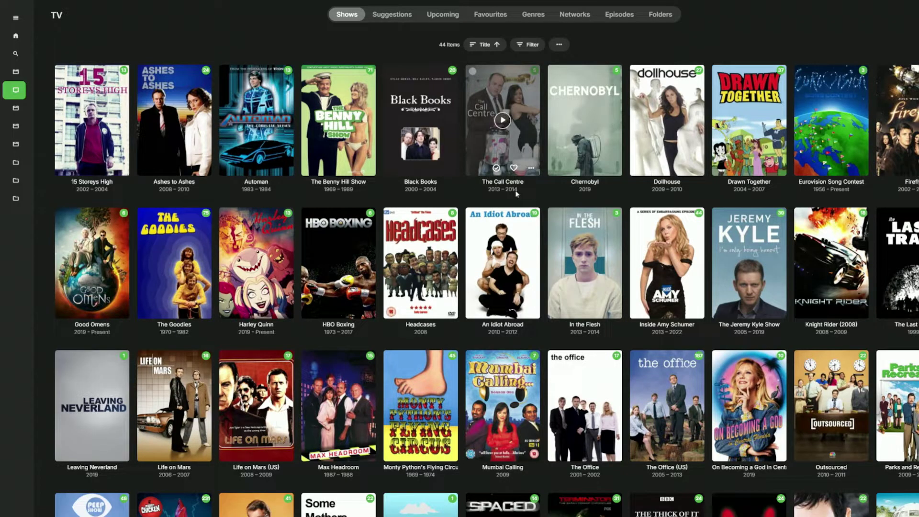
{"action": "left_click", "coordinate": [651, 108]}
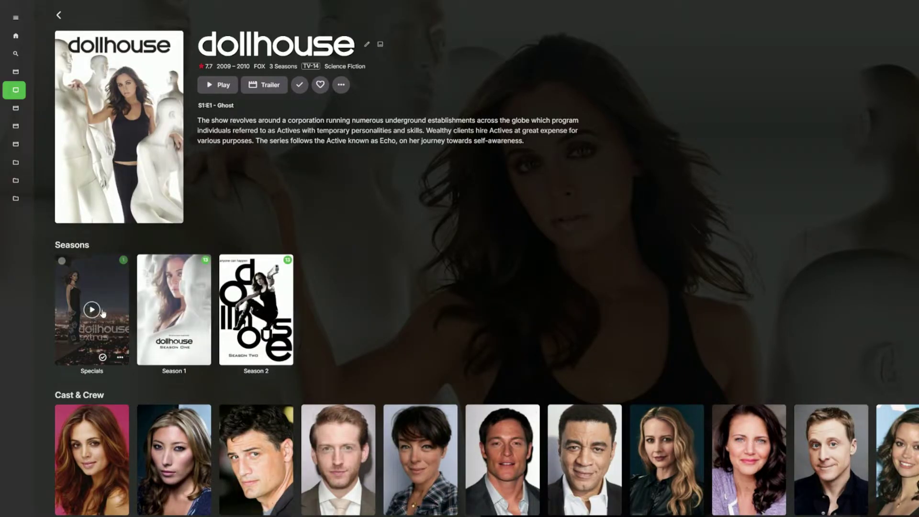
{"action": "left_click", "coordinate": [167, 290]}
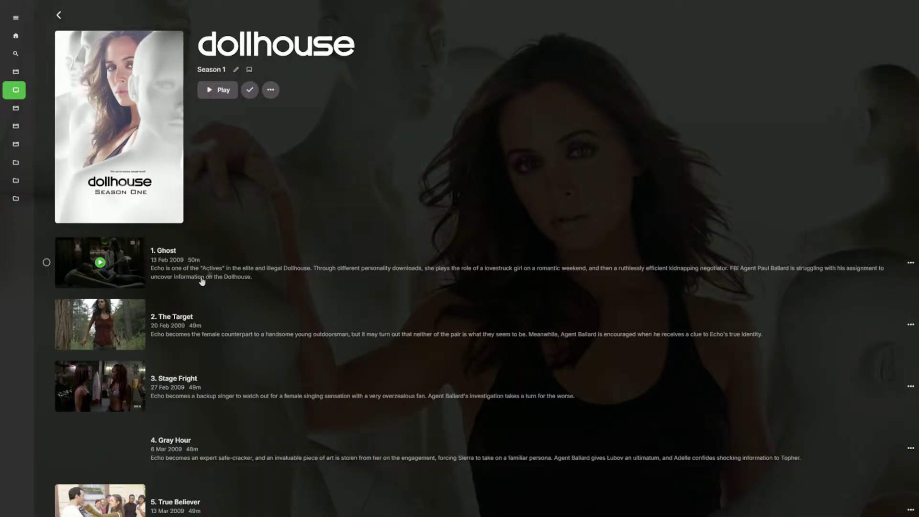
{"action": "scroll", "coordinate": [265, 402], "scroll_direction": "down", "scroll_amount": 4}
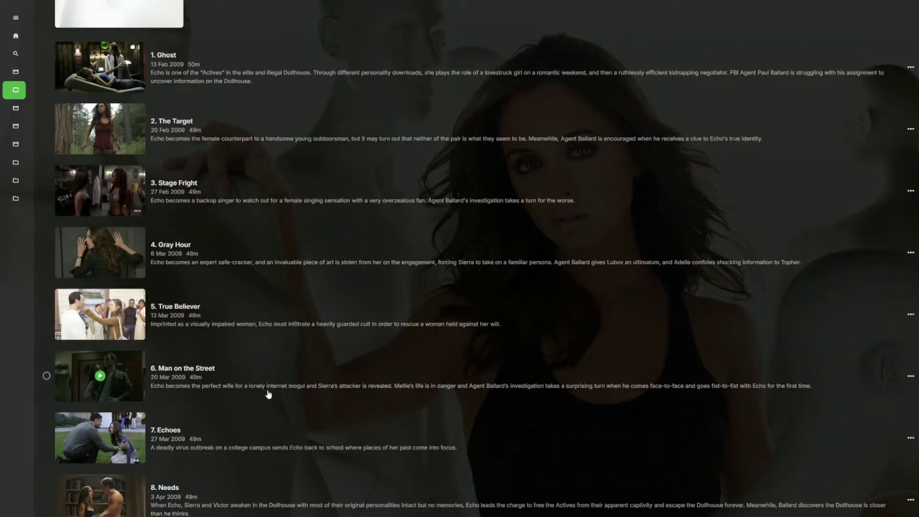
{"action": "scroll", "coordinate": [239, 335], "scroll_direction": "up", "scroll_amount": 4}
{"action": "left_click", "coordinate": [59, 16]}
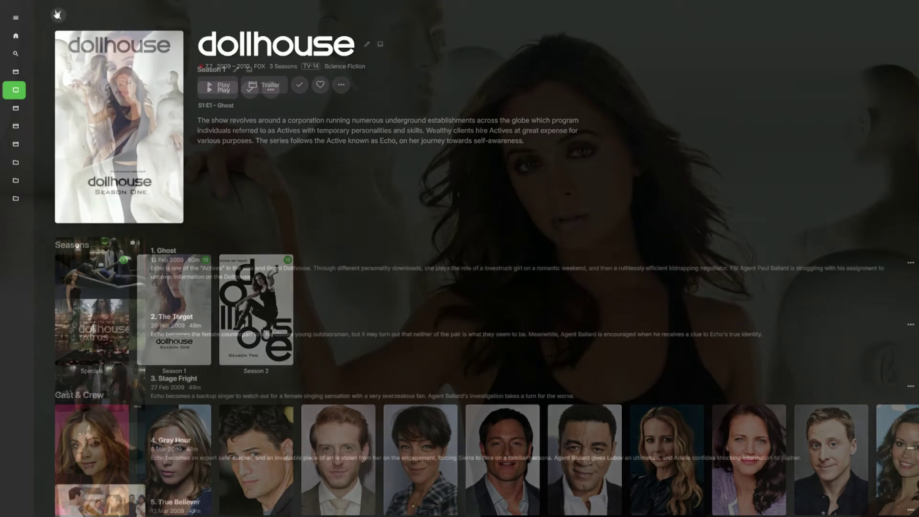
{"action": "left_click", "coordinate": [245, 272]}
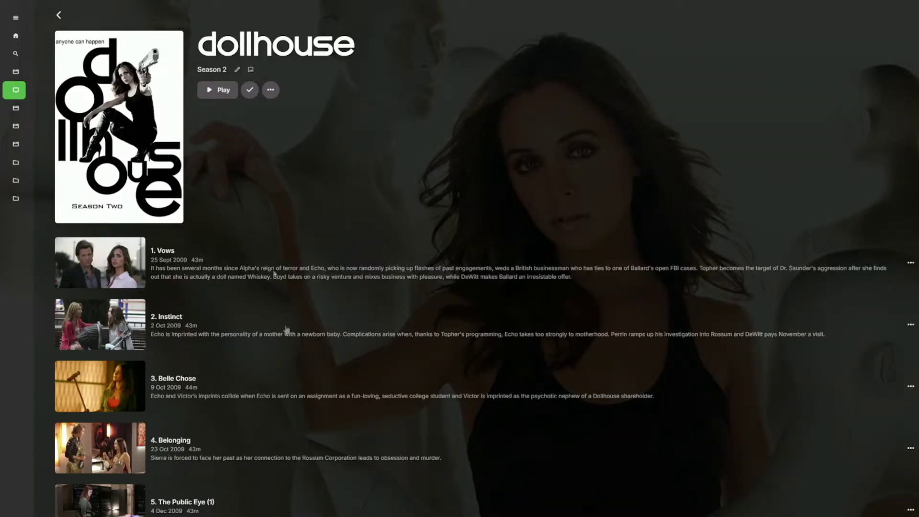
{"action": "left_click", "coordinate": [58, 15]}
{"action": "left_click", "coordinate": [59, 15]}
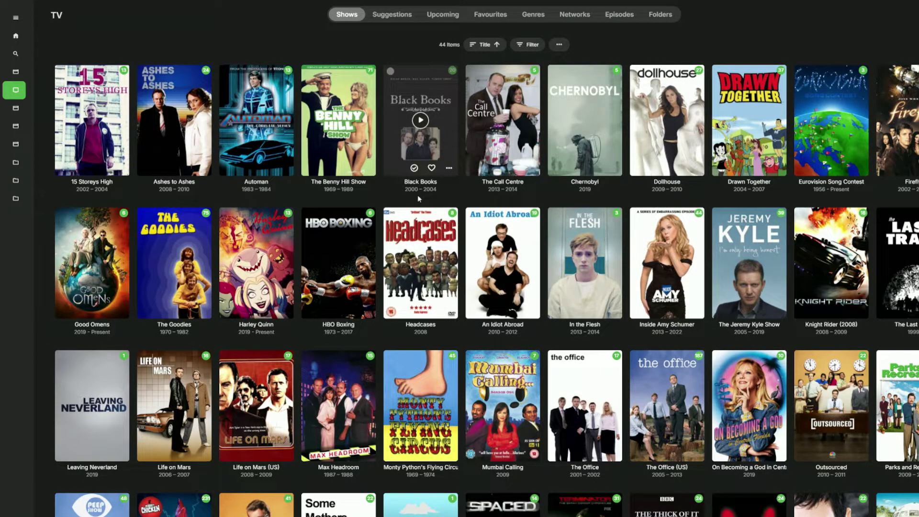
{"action": "left_click", "coordinate": [16, 36]}
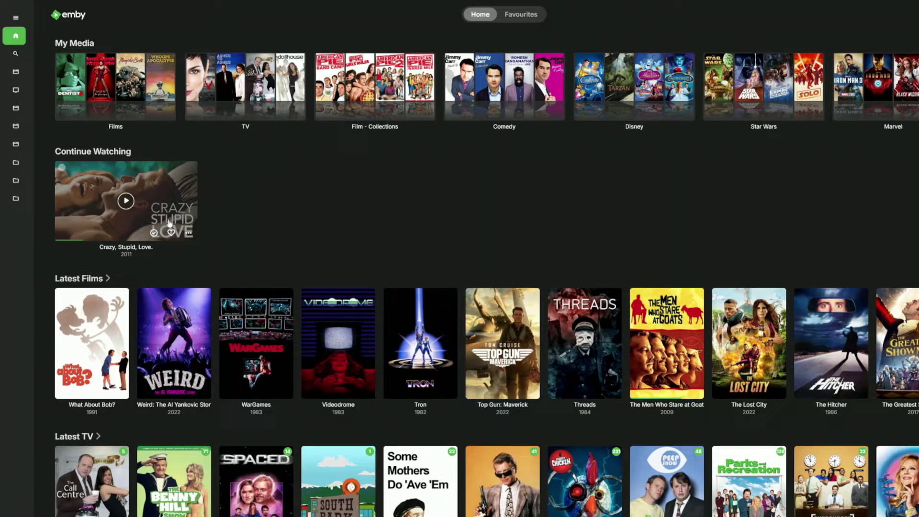
- Remove the Crazy, Stupid, Love. card from Continue Watching and confirm the removal
{"action": "left_click", "coordinate": [190, 234]}
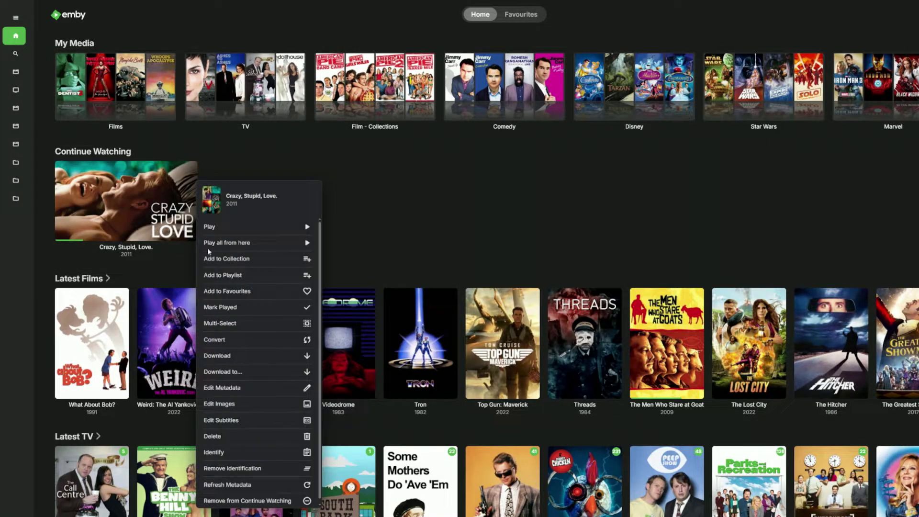
{"action": "left_click", "coordinate": [263, 501]}
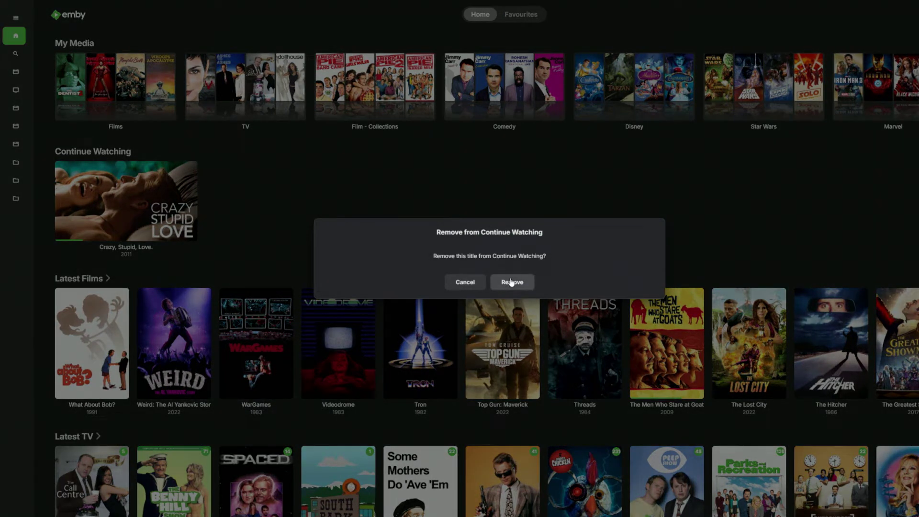
{"action": "left_click", "coordinate": [511, 282]}
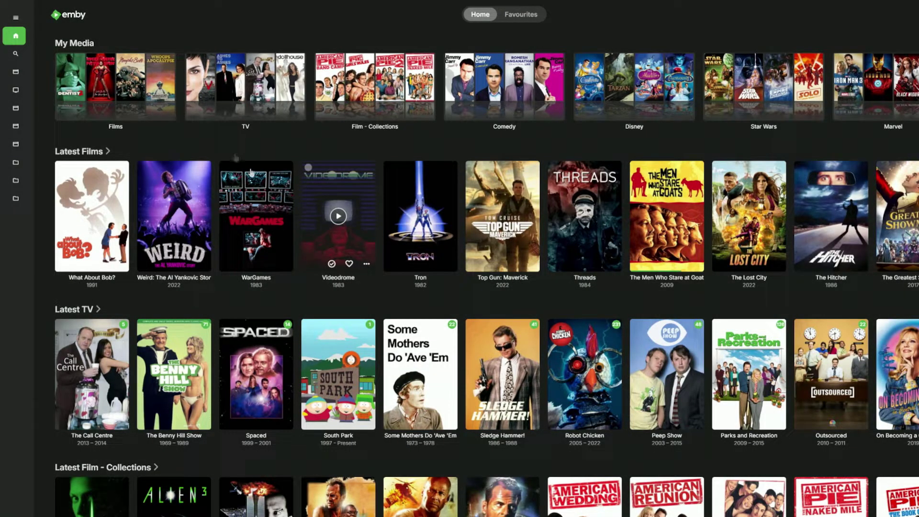
{"action": "scroll", "coordinate": [255, 217], "scroll_direction": "down", "scroll_amount": 2}
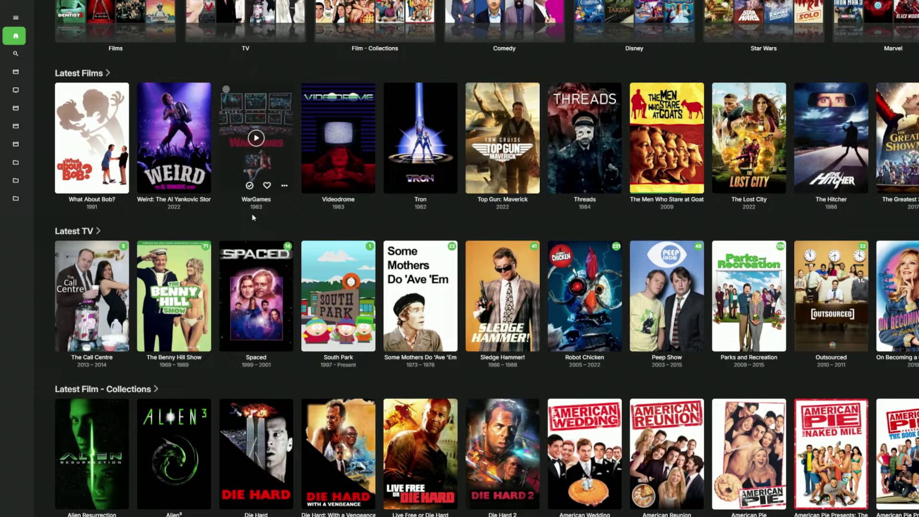
{"action": "scroll", "coordinate": [234, 249], "scroll_direction": "down", "scroll_amount": 2}
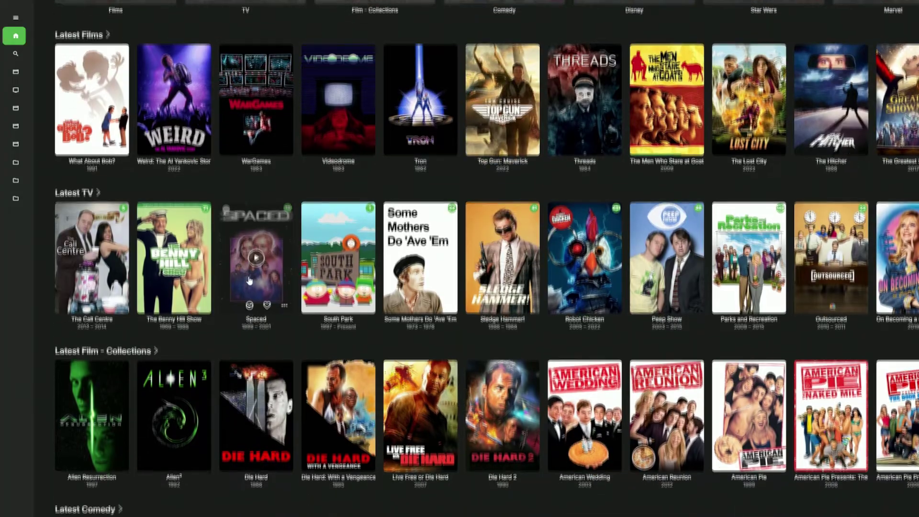
{"action": "scroll", "coordinate": [187, 306], "scroll_direction": "down", "scroll_amount": 5}
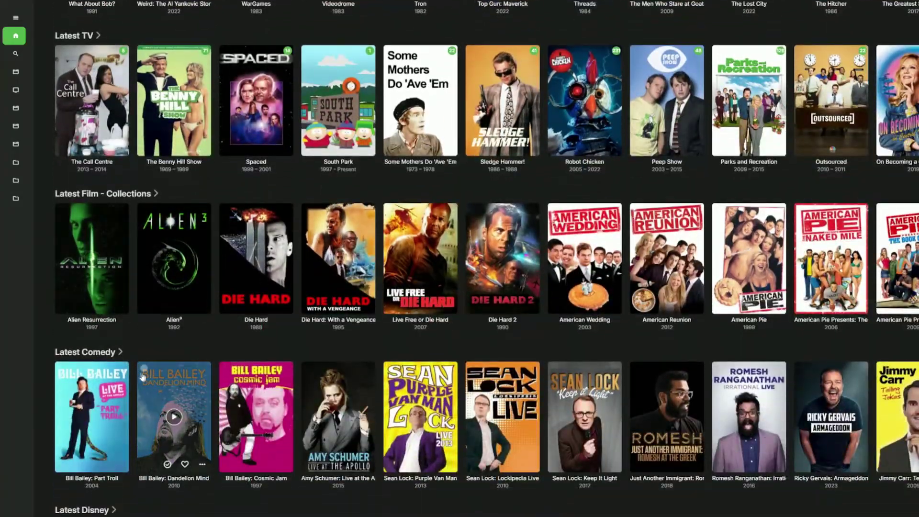
{"action": "scroll", "coordinate": [116, 394], "scroll_direction": "down", "scroll_amount": 6}
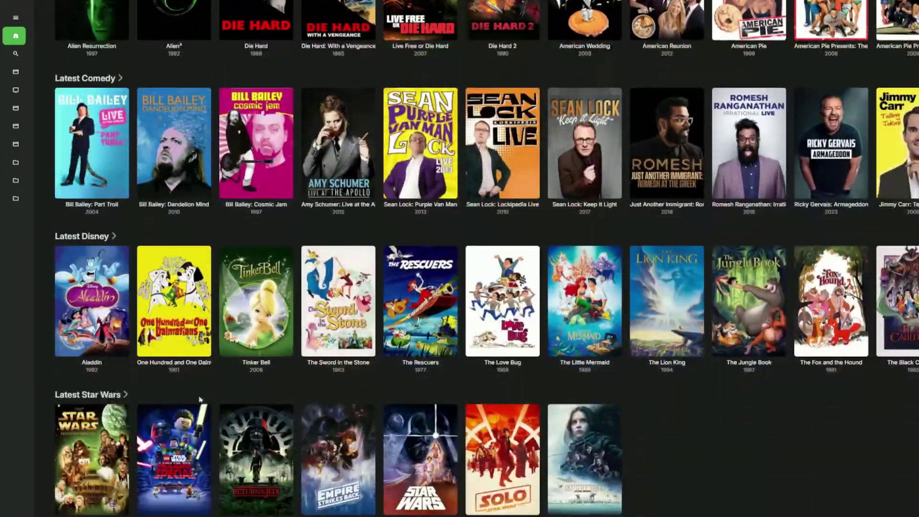
{"action": "scroll", "coordinate": [116, 394], "scroll_direction": "down", "scroll_amount": 2}
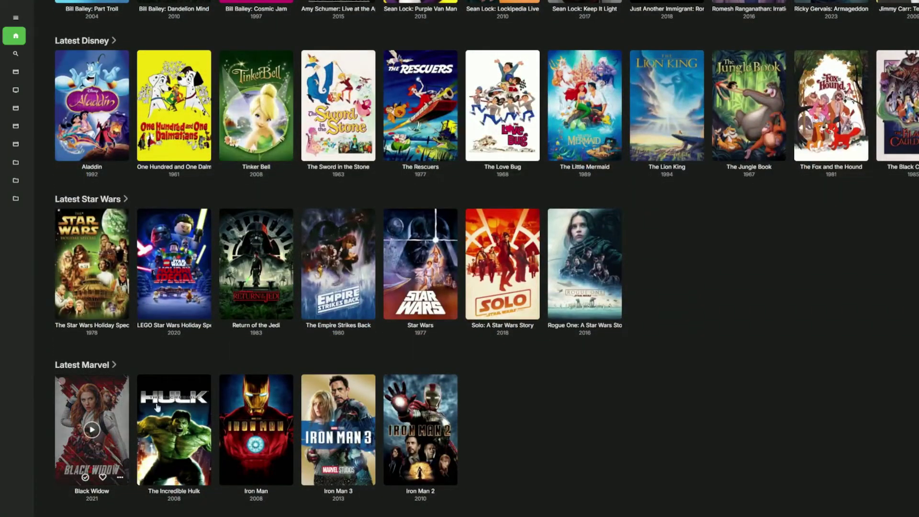
{"action": "scroll", "coordinate": [242, 218], "scroll_direction": "up", "scroll_amount": 1}
{"action": "scroll", "coordinate": [241, 218], "scroll_direction": "up", "scroll_amount": 15}
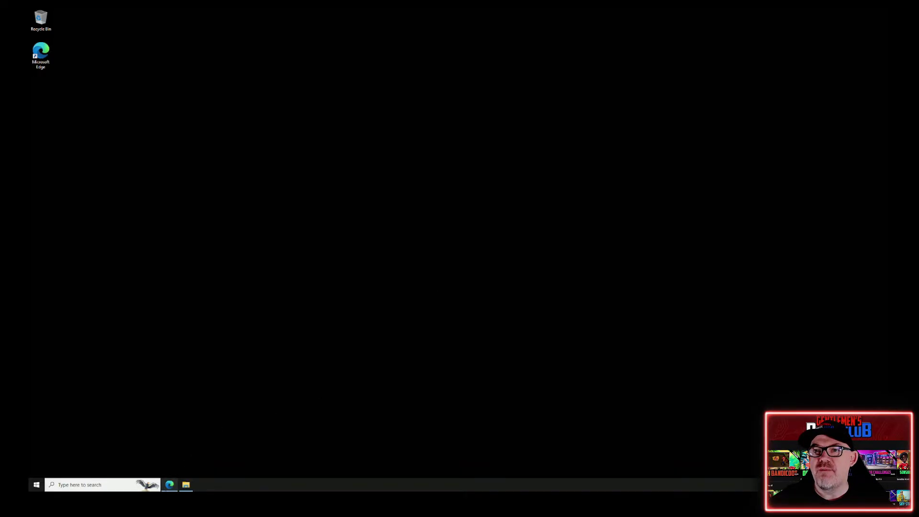
- Bring Edge forward and switch from the 7-Zip page to the Emby website tab
{"action": "left_click", "coordinate": [169, 484]}
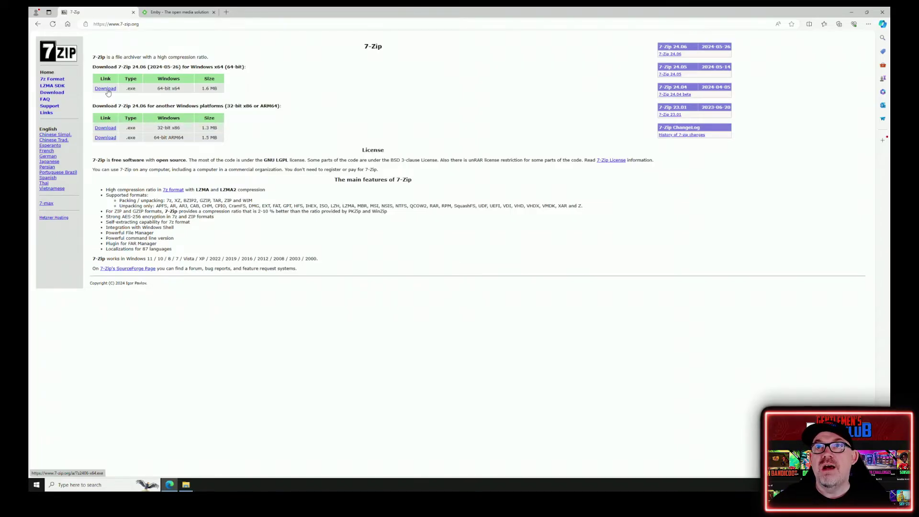
{"action": "left_click", "coordinate": [170, 13]}
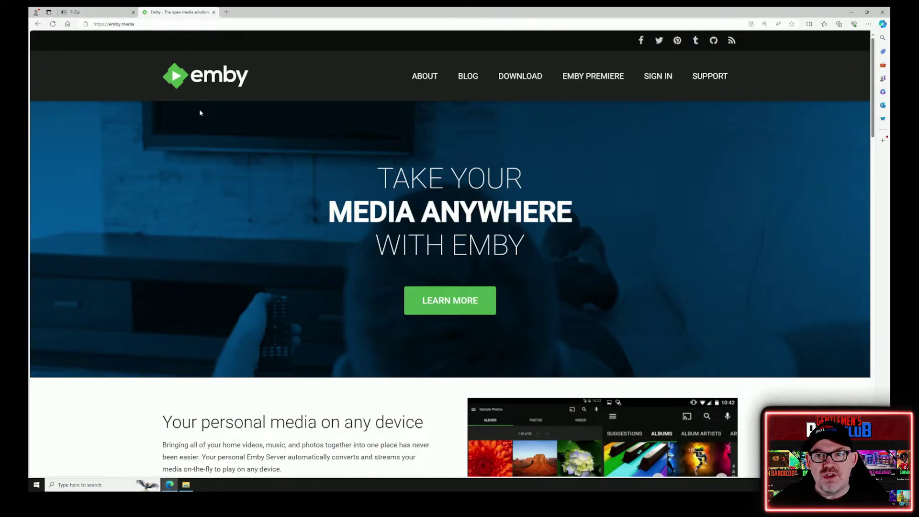
- Download embyserver-win-x64-4.8.7.0.7z, the portable Windows x64 package, from Emby's Windows server page
{"action": "left_click", "coordinate": [509, 76]}
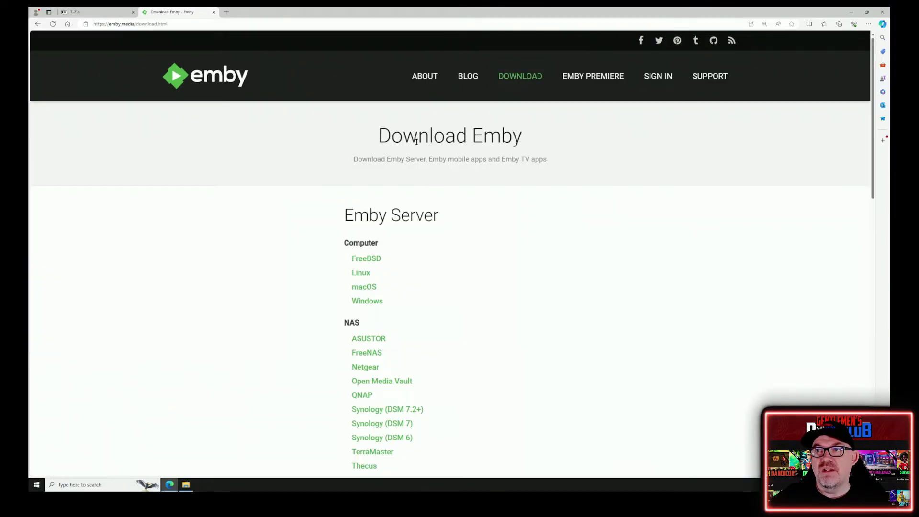
{"action": "scroll", "coordinate": [419, 138], "scroll_direction": "down", "scroll_amount": 2}
{"action": "left_click", "coordinate": [369, 201]}
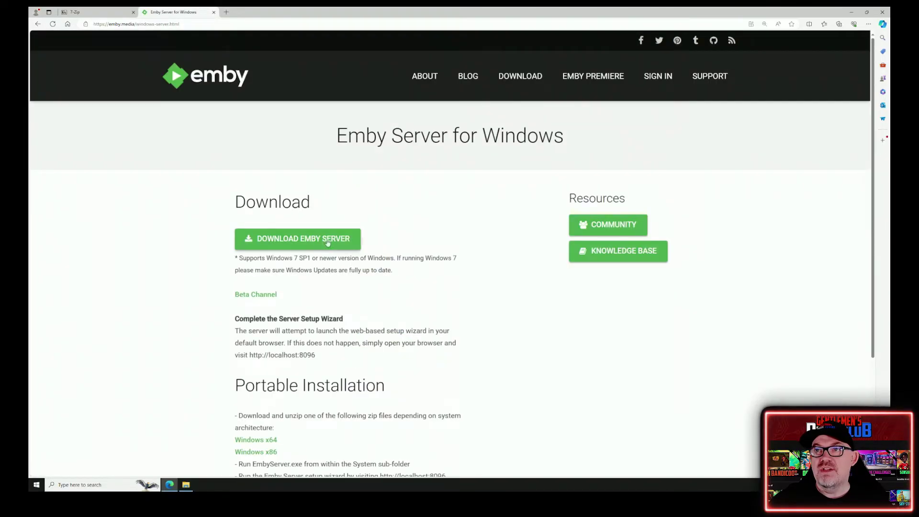
{"action": "scroll", "coordinate": [251, 211], "scroll_direction": "down", "scroll_amount": 3}
{"action": "left_click_drag", "start_coordinate": [235, 252], "coordinate": [423, 252]}
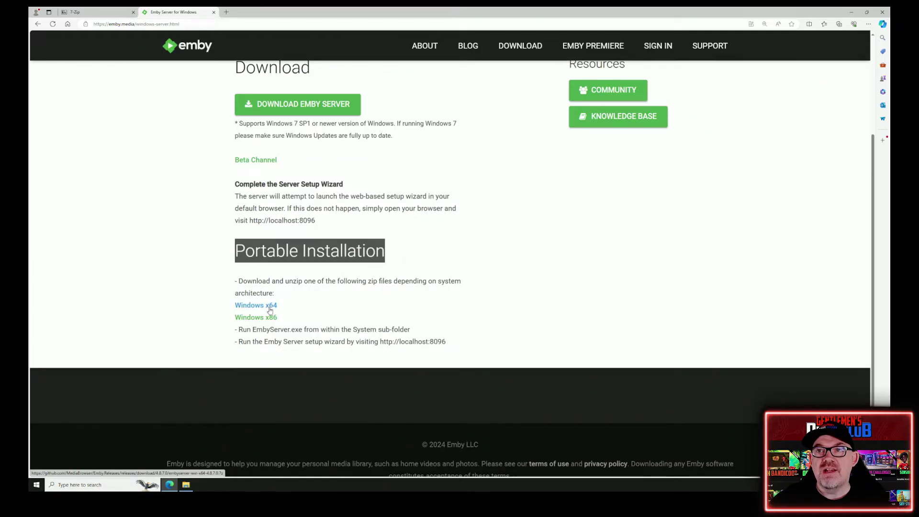
{"action": "left_click", "coordinate": [155, 307]}
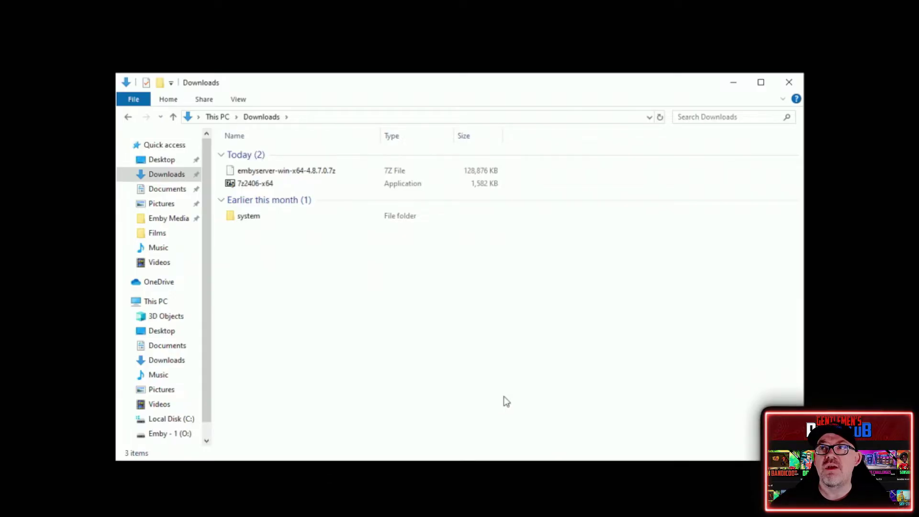
- Bring up the system folder's context menu, then dismiss it without changes
{"action": "left_click", "coordinate": [283, 221]}
{"action": "right_click", "coordinate": [282, 221]}
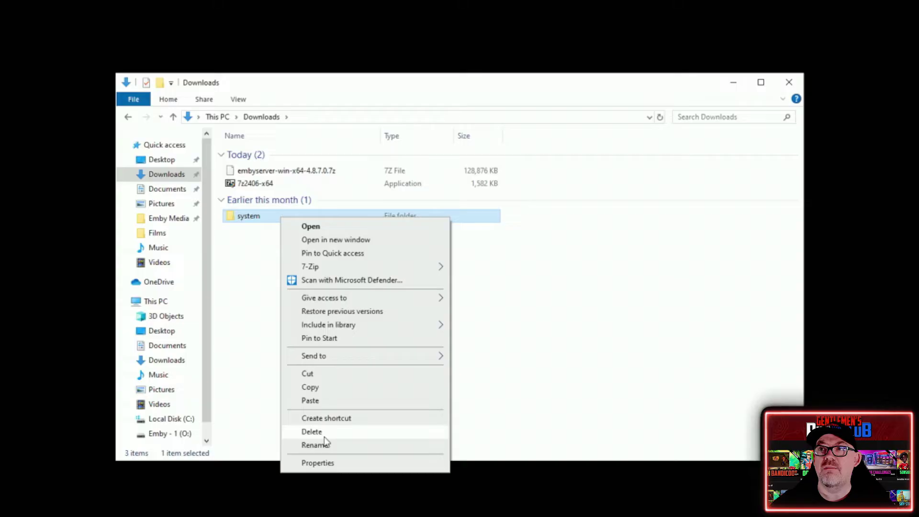
{"action": "left_click", "coordinate": [323, 433]}
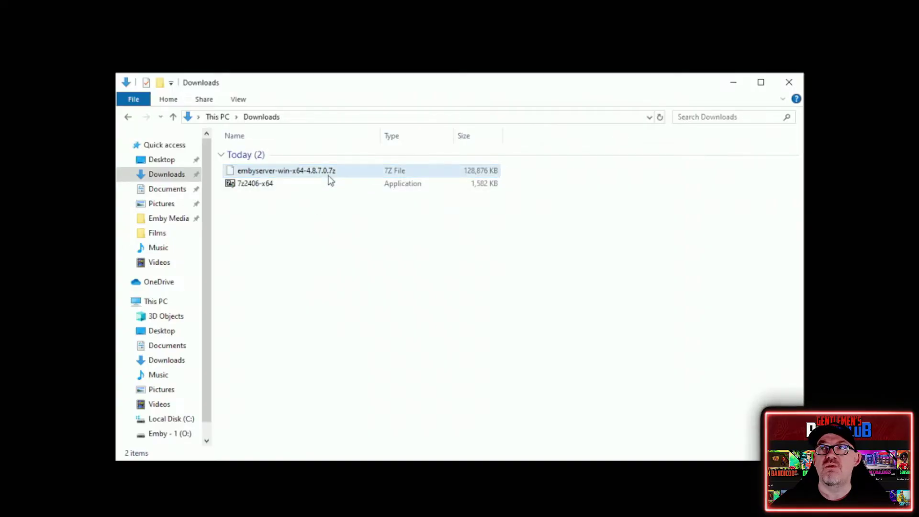
- Install 7-Zip 24.06 (x64) from 7z2406-x64 into the default C:\Program Files\7-Zip folder
{"action": "double_click", "coordinate": [262, 185]}
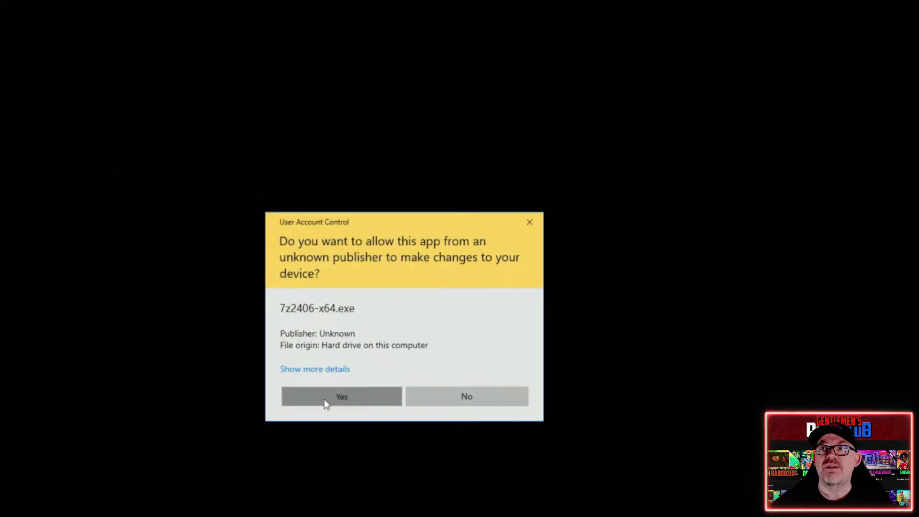
{"action": "left_click", "coordinate": [323, 399]}
{"action": "left_click", "coordinate": [379, 351]}
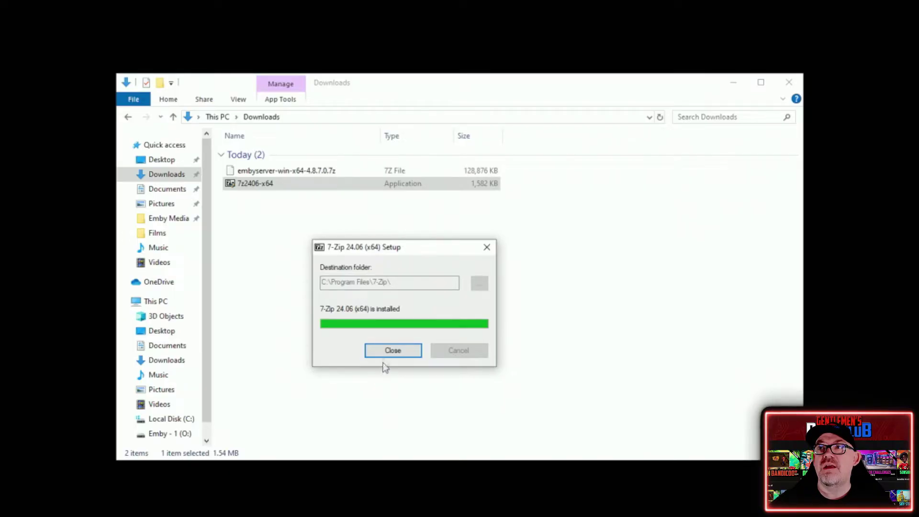
{"action": "left_click", "coordinate": [415, 352]}
{"action": "left_click", "coordinate": [303, 173]}
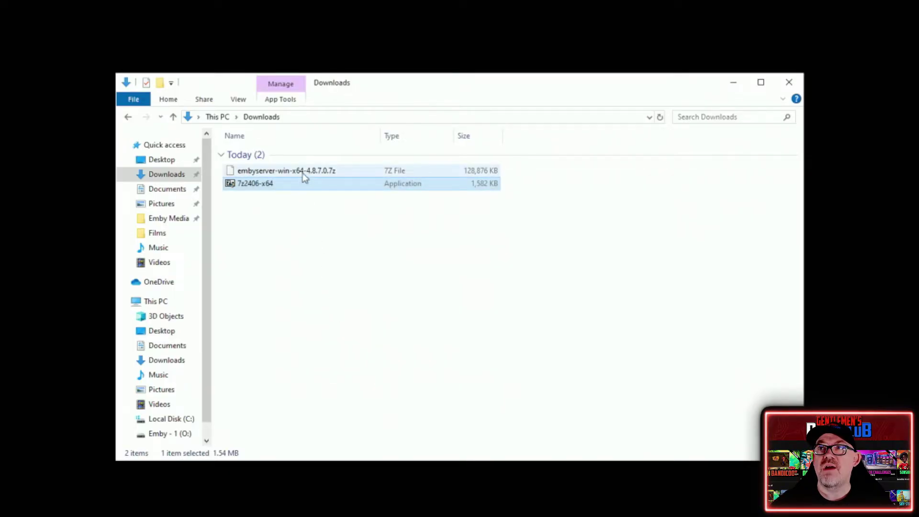
- Extract embyserver-win-x64-4.8.7.0.7z in place with 7-Zip, producing the system folder
{"action": "right_click", "coordinate": [303, 173]}
{"action": "mouse_move", "coordinate": [360, 197]}
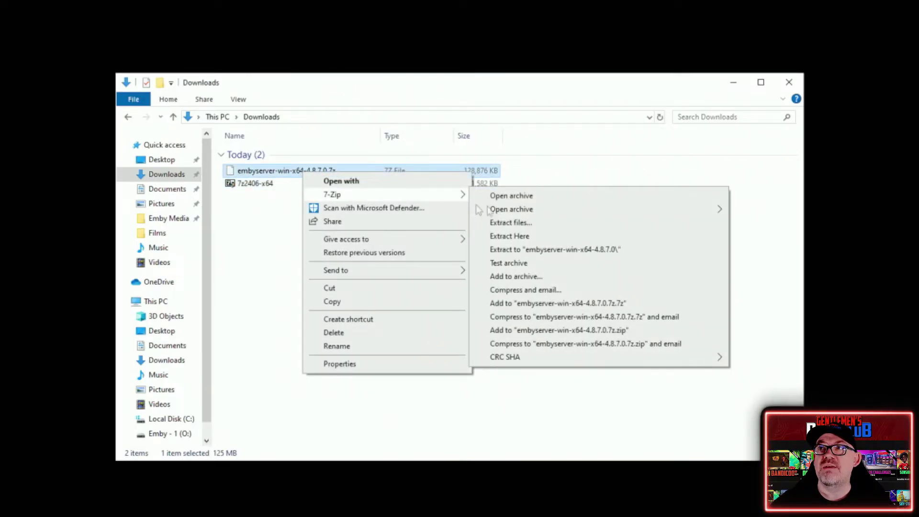
{"action": "left_click", "coordinate": [528, 235]}
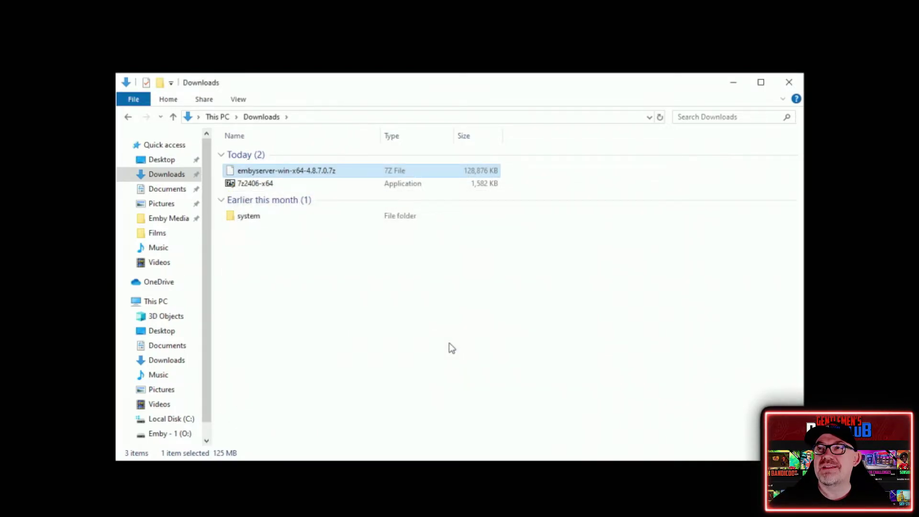
{"action": "right_click", "coordinate": [254, 217]}
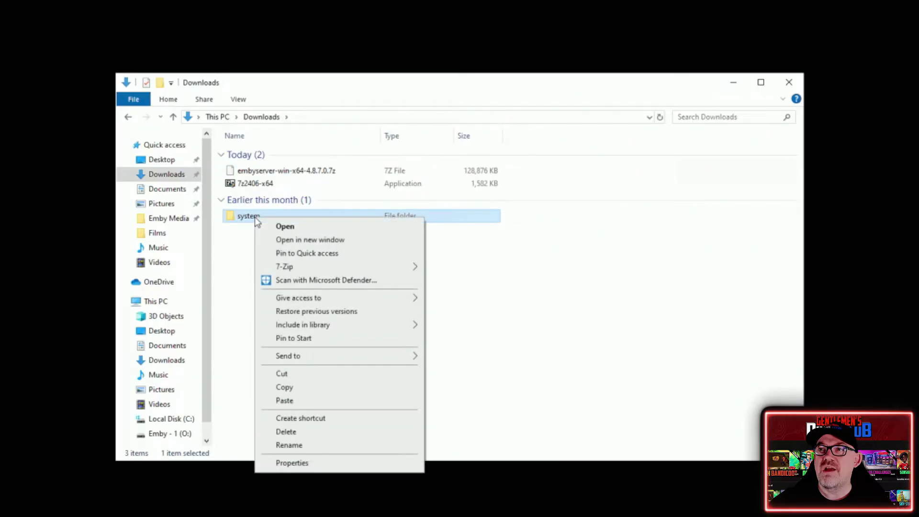
- Rename the extracted system folder to 'Emby Server'
{"action": "left_click", "coordinate": [322, 441]}
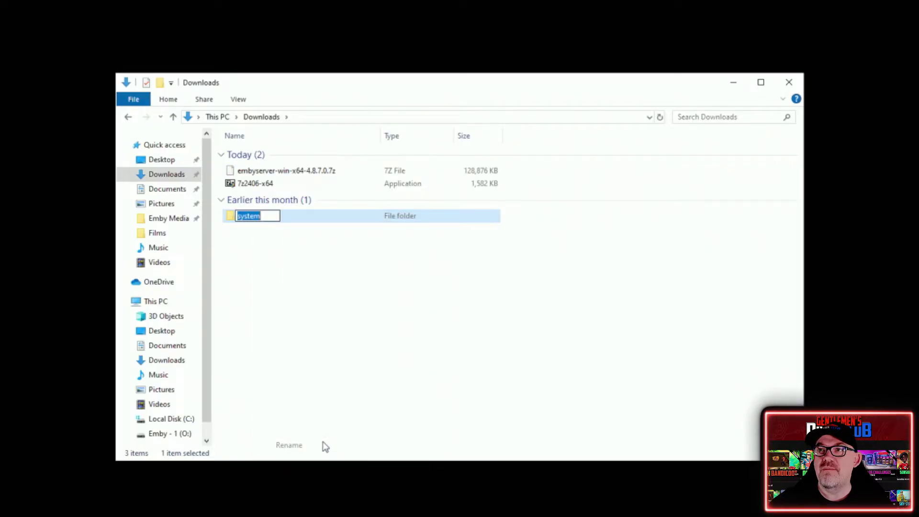
{"action": "type", "text": "E"}
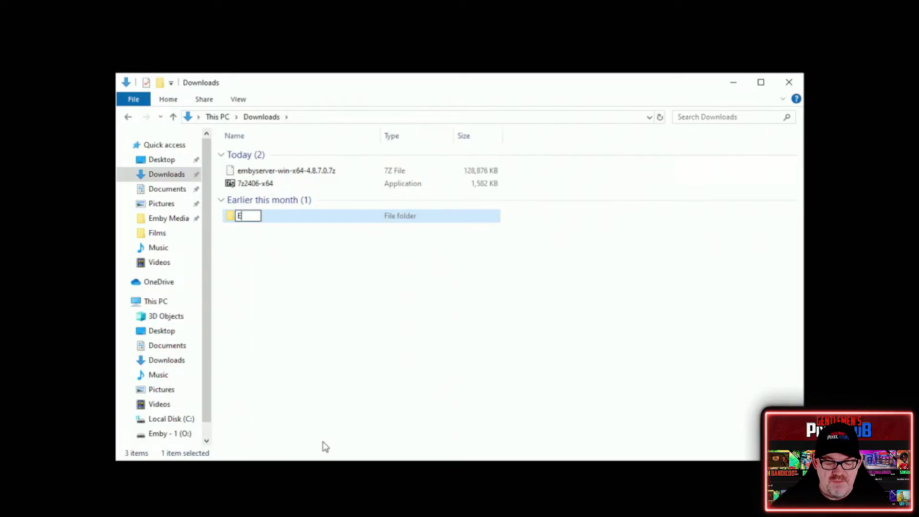
{"action": "type", "text": "mby Server"}
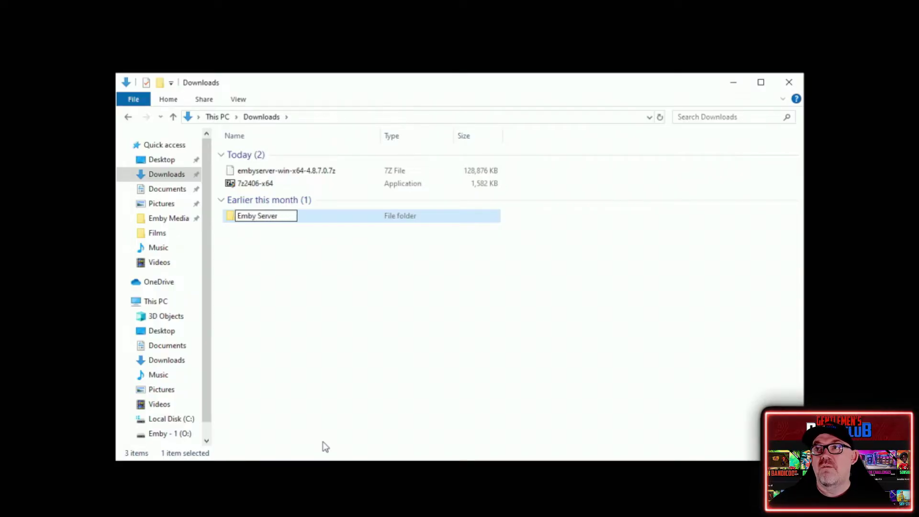
{"action": "left_click", "coordinate": [315, 397]}
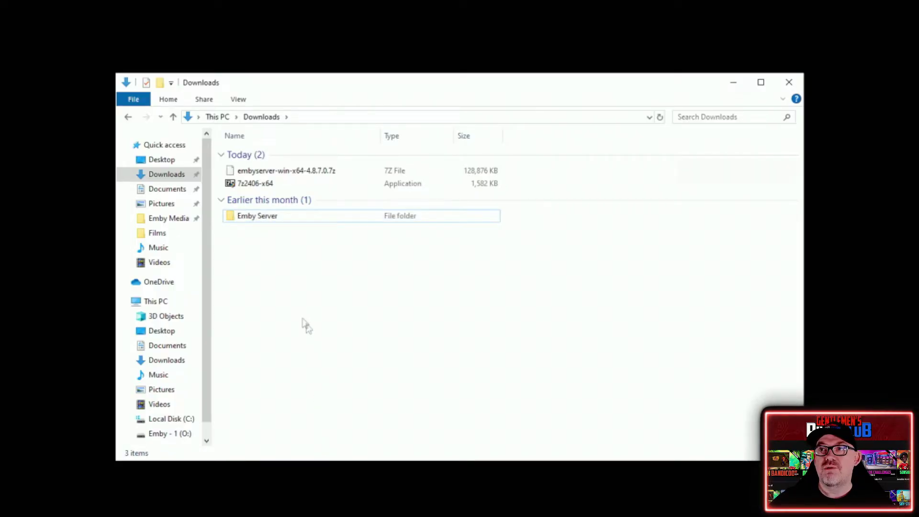
- Cut the Emby Server folder and go to the Emby - 1 (O:) drive
{"action": "left_click", "coordinate": [249, 221]}
{"action": "right_click", "coordinate": [249, 223]}
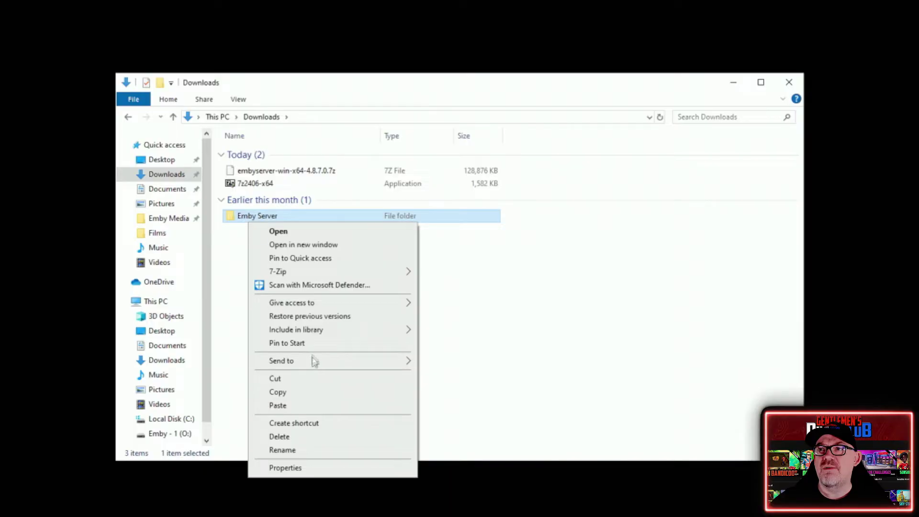
{"action": "left_click", "coordinate": [308, 378]}
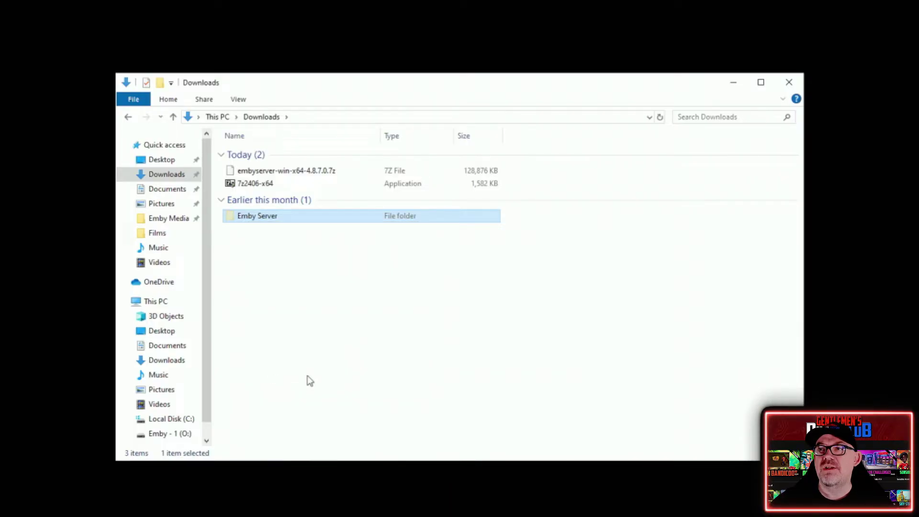
{"action": "left_click", "coordinate": [176, 433]}
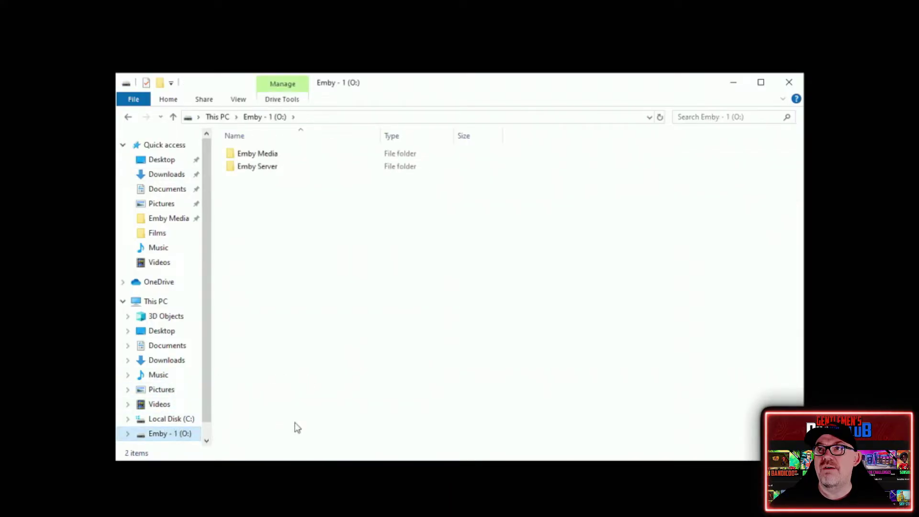
- Compare the Emby Server folder on the O: drive with the Downloads copy, ending on O:
{"action": "right_click", "coordinate": [300, 257]}
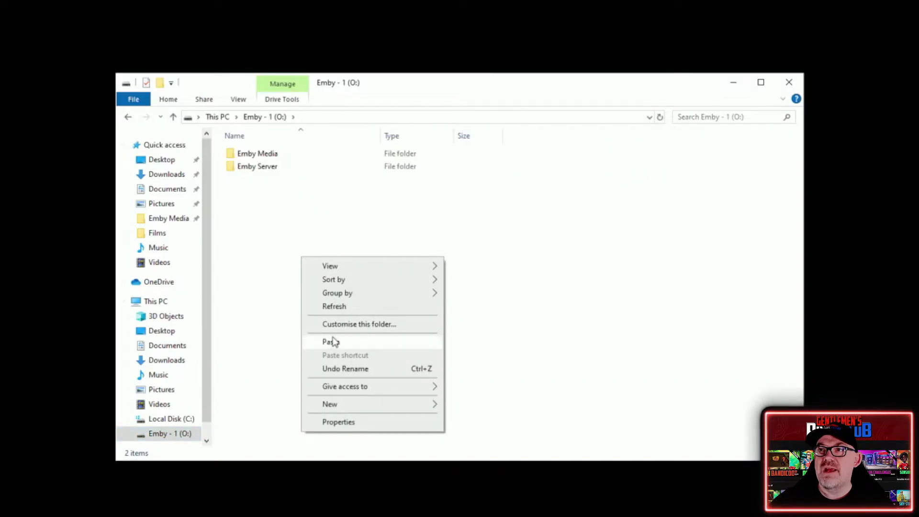
{"action": "left_click", "coordinate": [260, 215]}
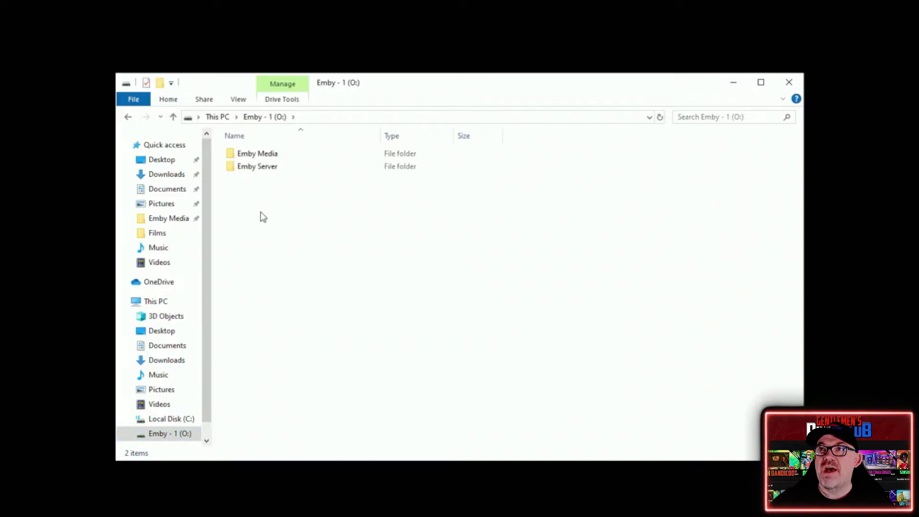
{"action": "double_click", "coordinate": [260, 174]}
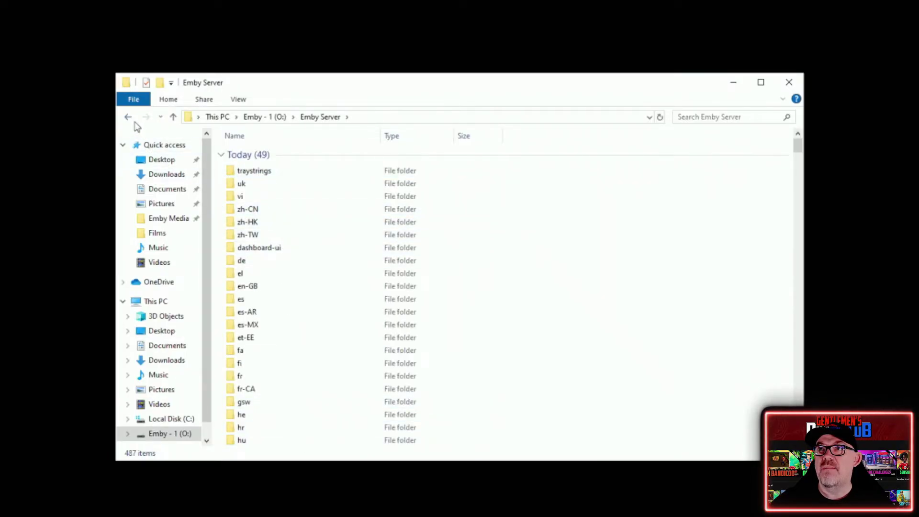
{"action": "left_click", "coordinate": [166, 177]}
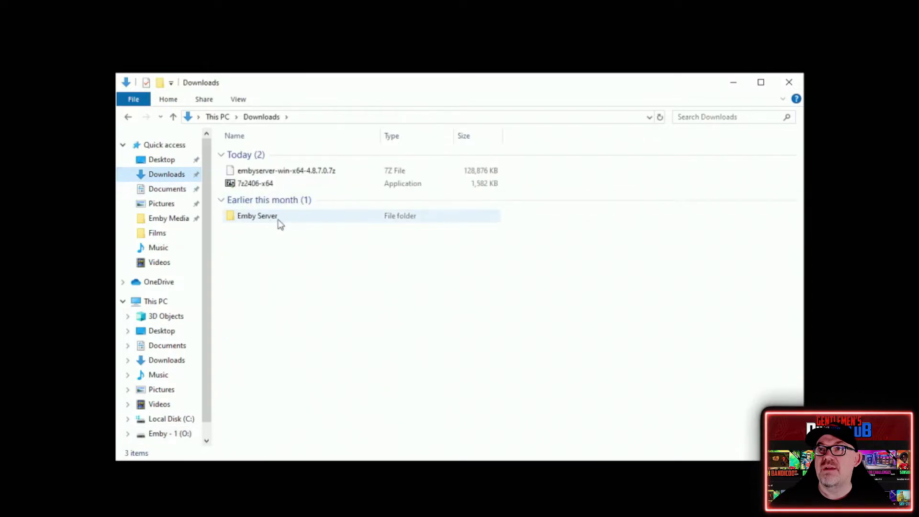
{"action": "double_click", "coordinate": [278, 216]}
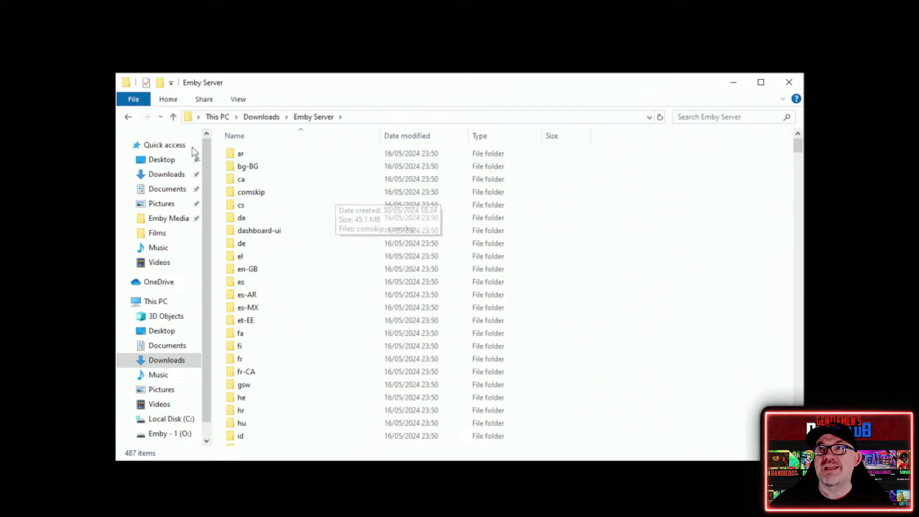
{"action": "left_click", "coordinate": [186, 434]}
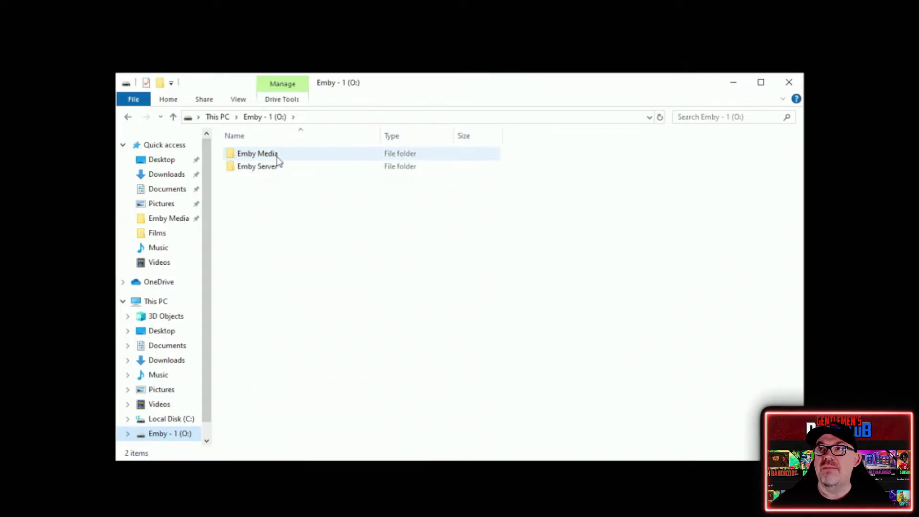
{"action": "double_click", "coordinate": [278, 157]}
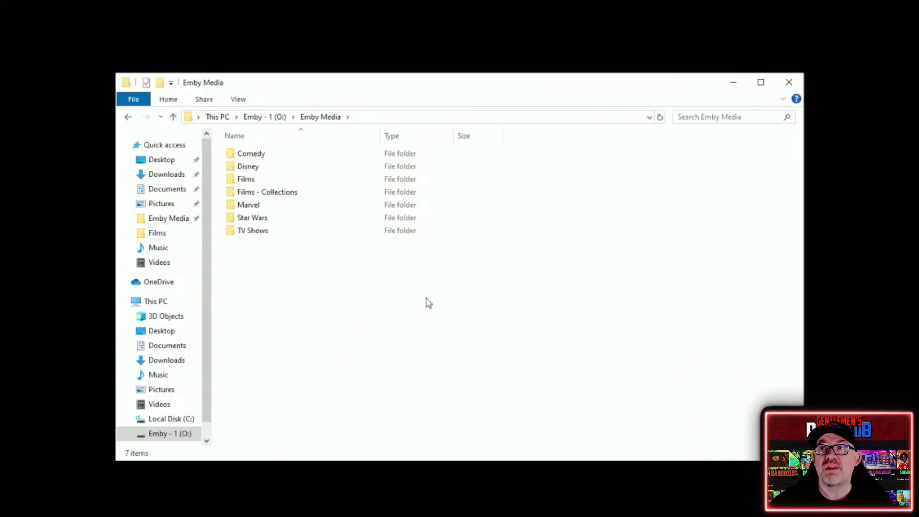
{"action": "left_click", "coordinate": [268, 118]}
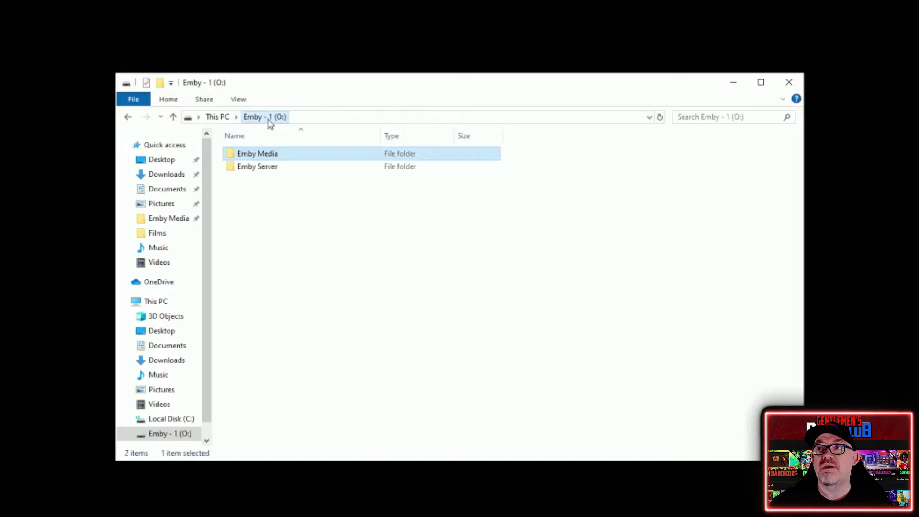
- Create a desktop shortcut to EmbyServer.exe from the O:\Emby Server folder
{"action": "double_click", "coordinate": [267, 165]}
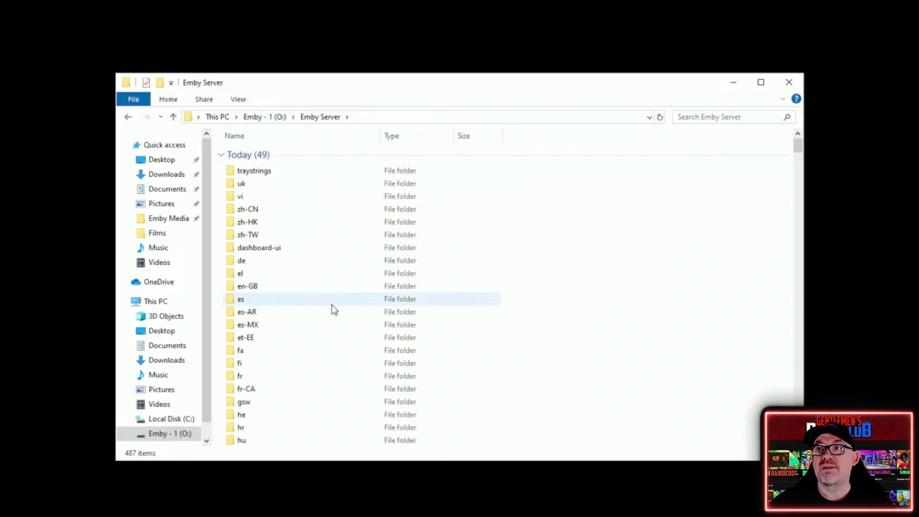
{"action": "scroll", "coordinate": [332, 308], "scroll_direction": "down", "scroll_amount": 19}
{"action": "scroll", "coordinate": [329, 321], "scroll_direction": "up", "scroll_amount": 4}
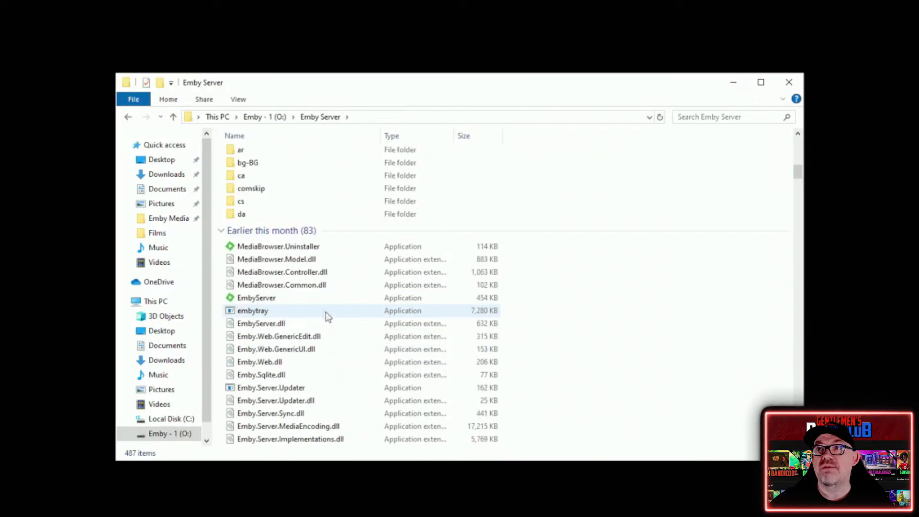
{"action": "left_click", "coordinate": [254, 298]}
{"action": "left_click_drag", "start_coordinate": [4, 268], "coordinate": [2, 267]}
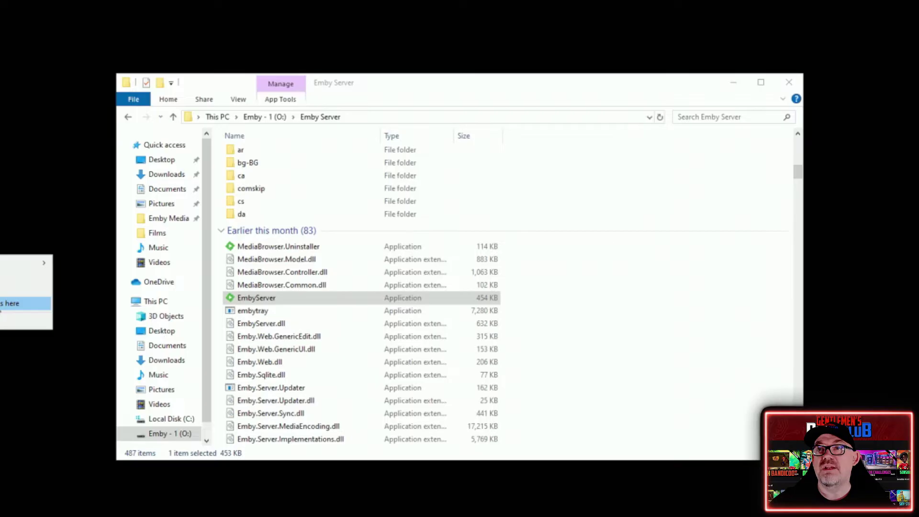
{"action": "left_click", "coordinate": [236, 335]}
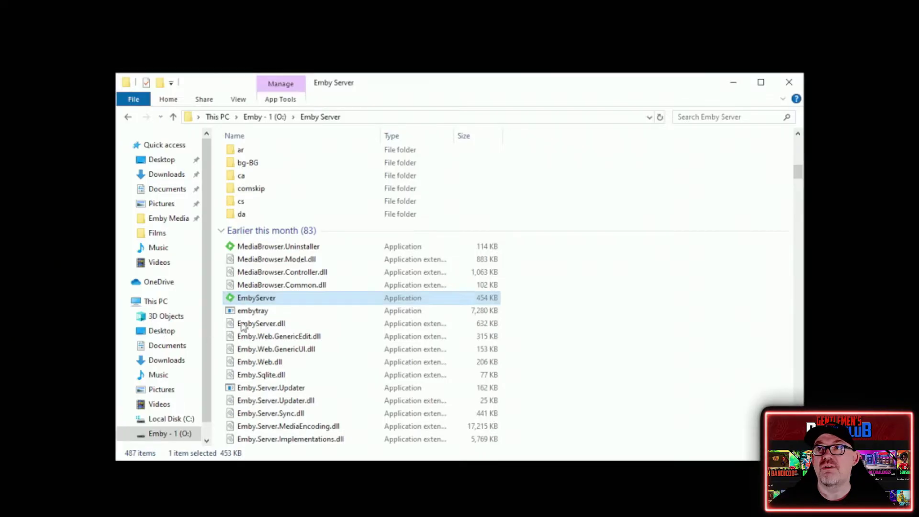
{"action": "left_click_drag", "start_coordinate": [262, 299], "coordinate": [57, 276]}
{"action": "left_click", "coordinate": [102, 324]}
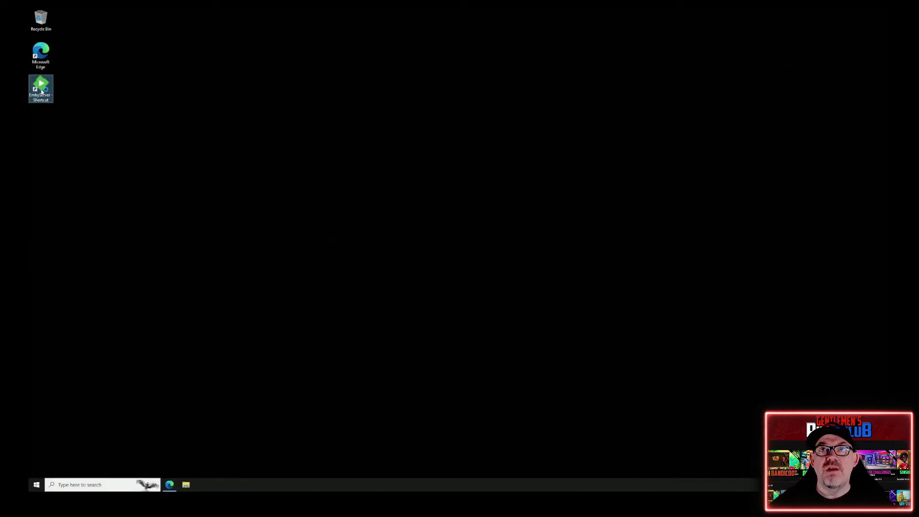
- Launch Emby Server from its desktop shortcut and bring its setup wizard forward in Edge
{"action": "double_click", "coordinate": [41, 91]}
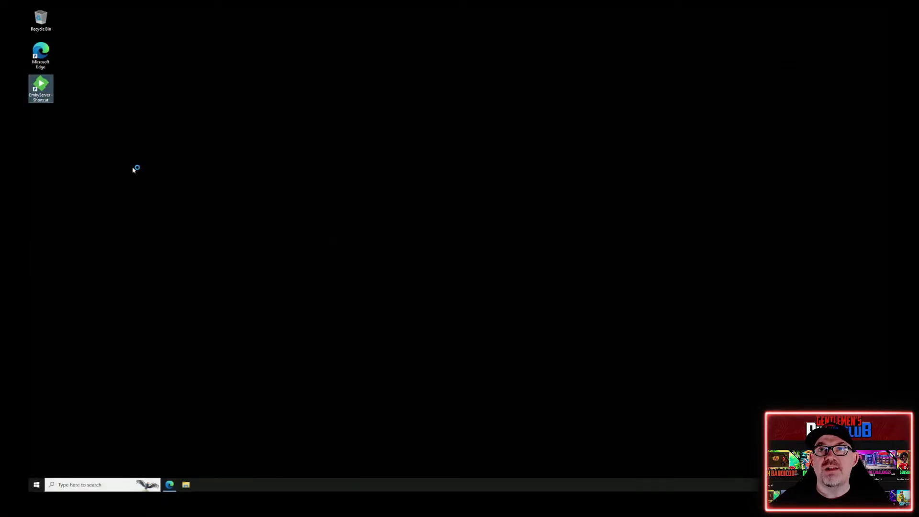
{"action": "left_click", "coordinate": [267, 339]}
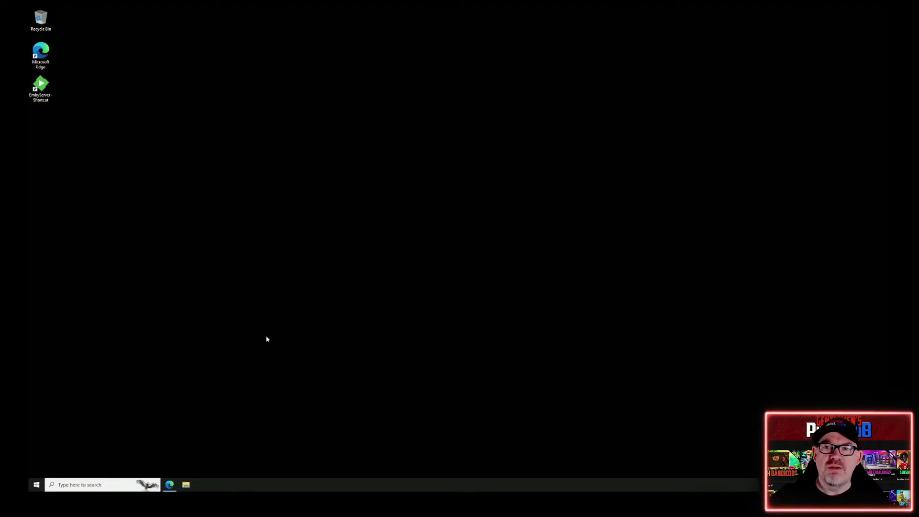
{"action": "left_click", "coordinate": [170, 485]}
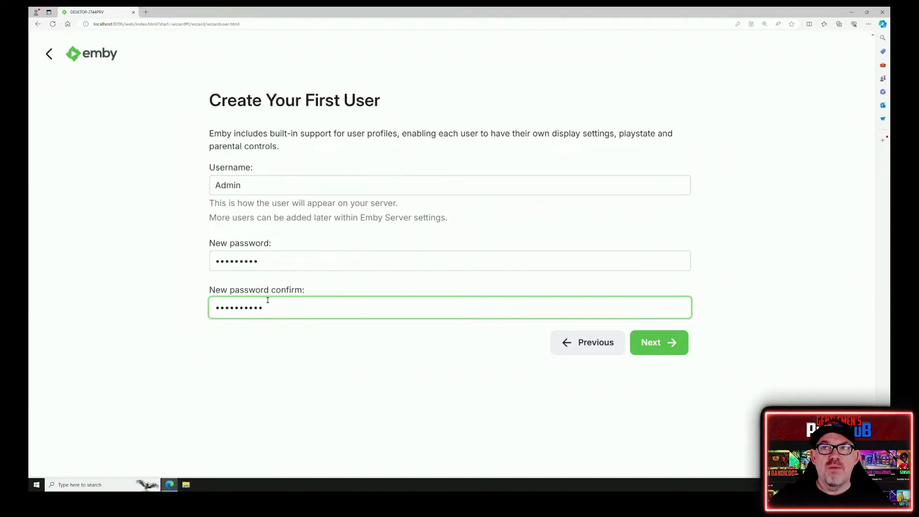
- Clear the password mismatch error, re-enter the matching password and create the first user
{"action": "left_click", "coordinate": [667, 342]}
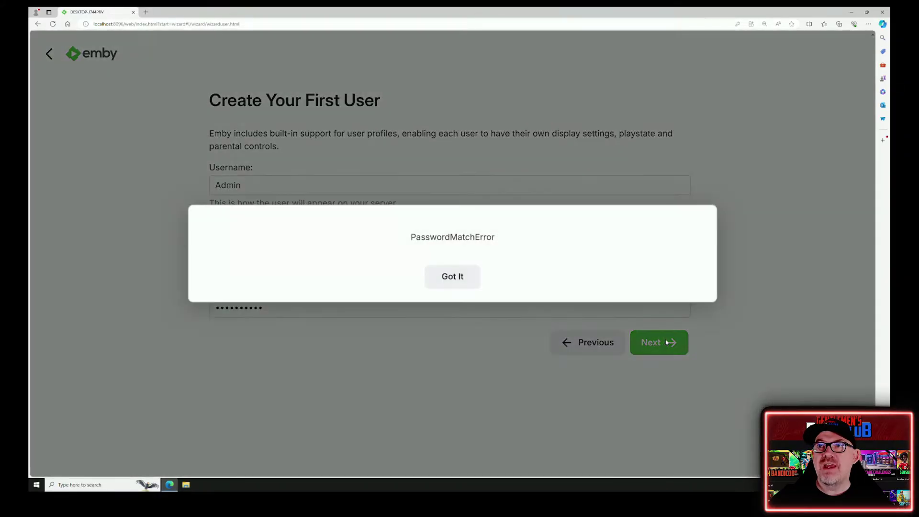
{"action": "left_click", "coordinate": [467, 285]}
{"action": "left_click_drag", "start_coordinate": [277, 263], "coordinate": [136, 262]}
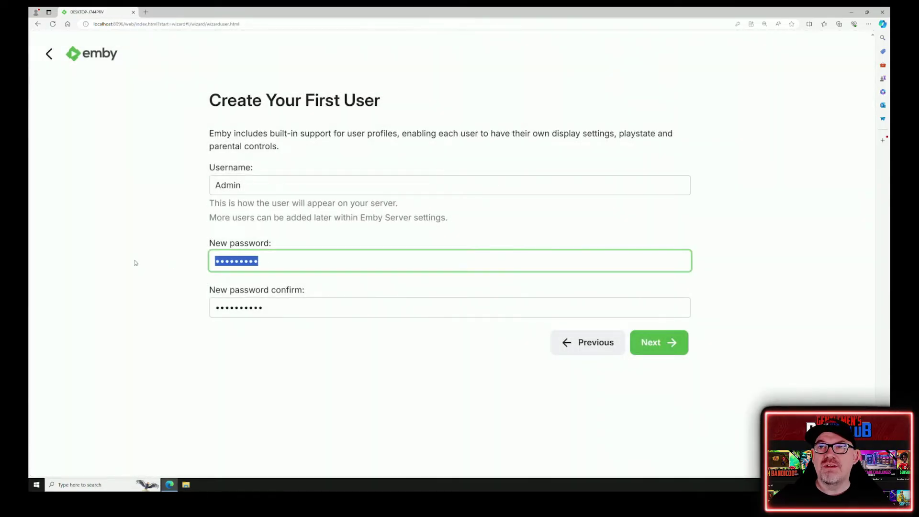
{"action": "type", "text": "p"}
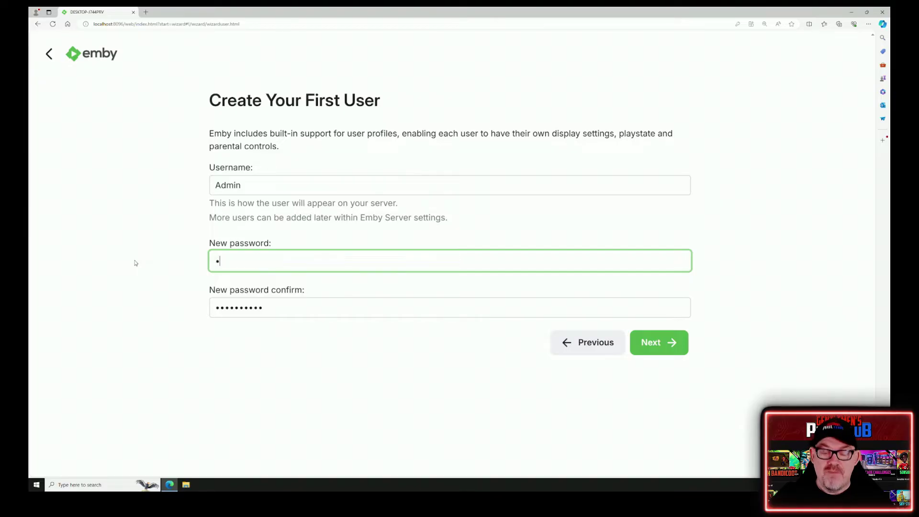
{"action": "type", "text": "assword1"}
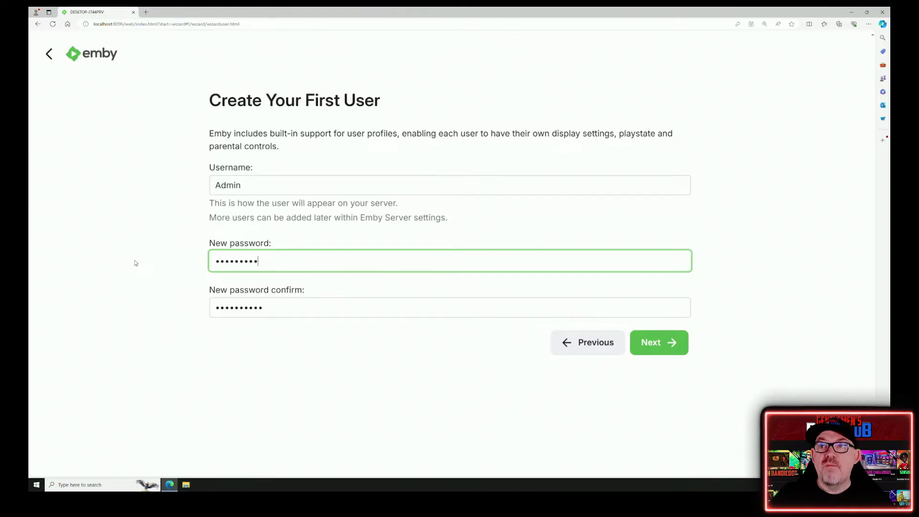
{"action": "key", "text": "Tab"}
{"action": "type", "text": "password1"}
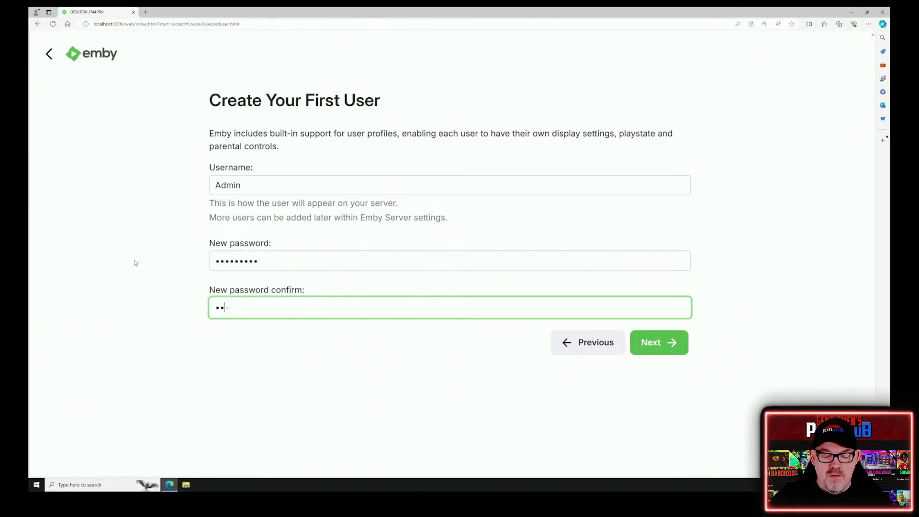
{"action": "left_click", "coordinate": [652, 349]}
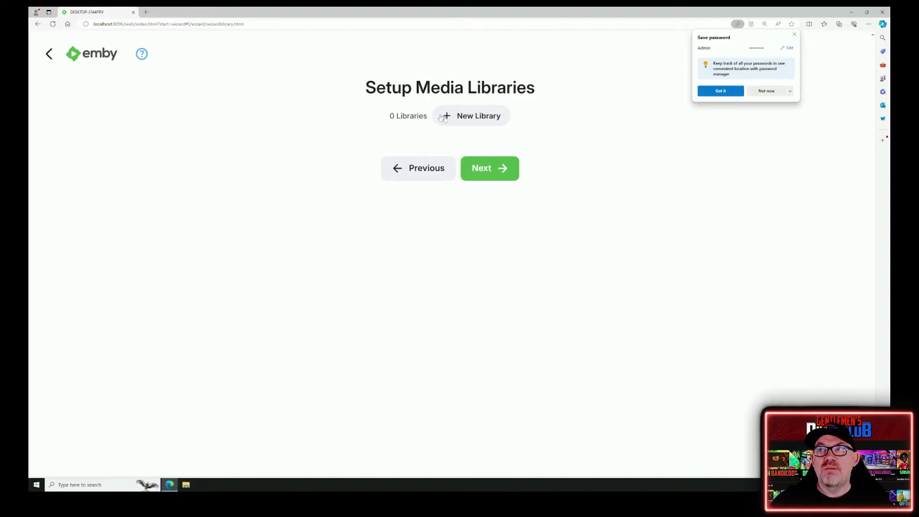
- Add a Movies-type library with display name 'Films' and the O:\Emby Media\Films folder
{"action": "left_click", "coordinate": [455, 118]}
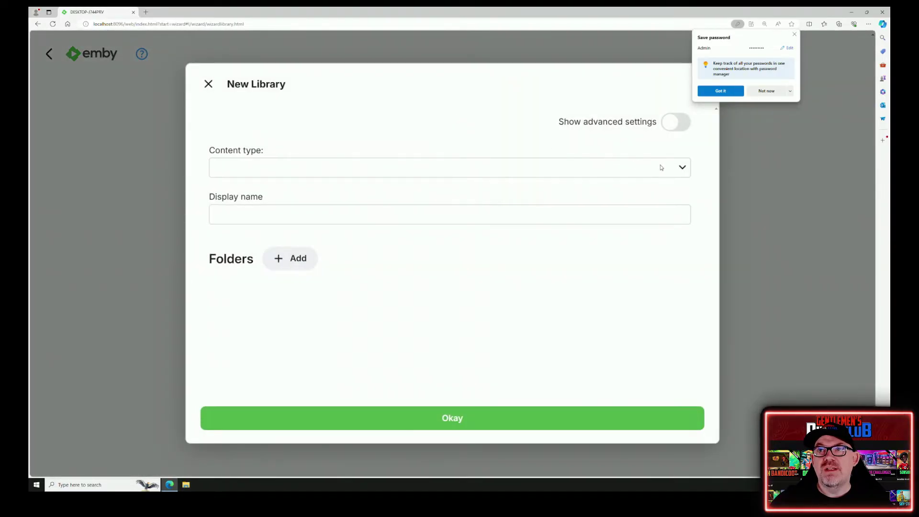
{"action": "left_click", "coordinate": [658, 168]}
{"action": "left_click", "coordinate": [592, 196]}
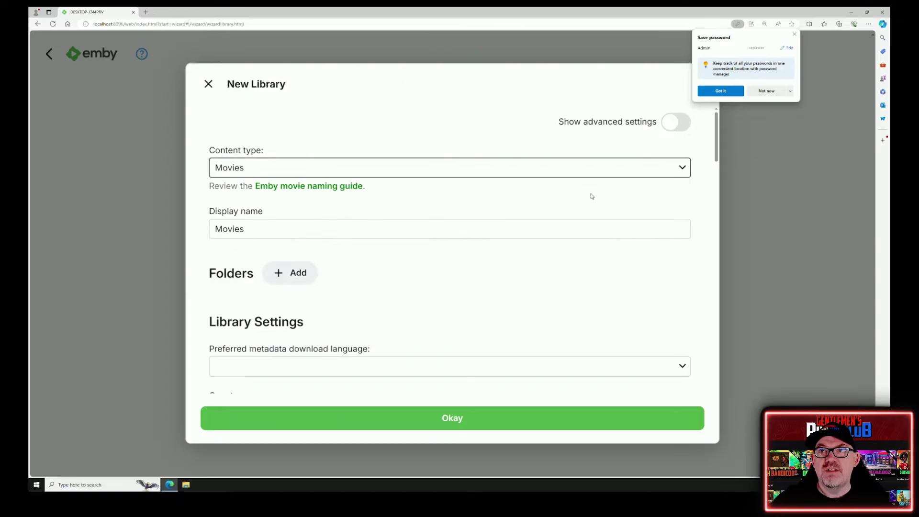
{"action": "left_click_drag", "start_coordinate": [249, 235], "coordinate": [198, 230]}
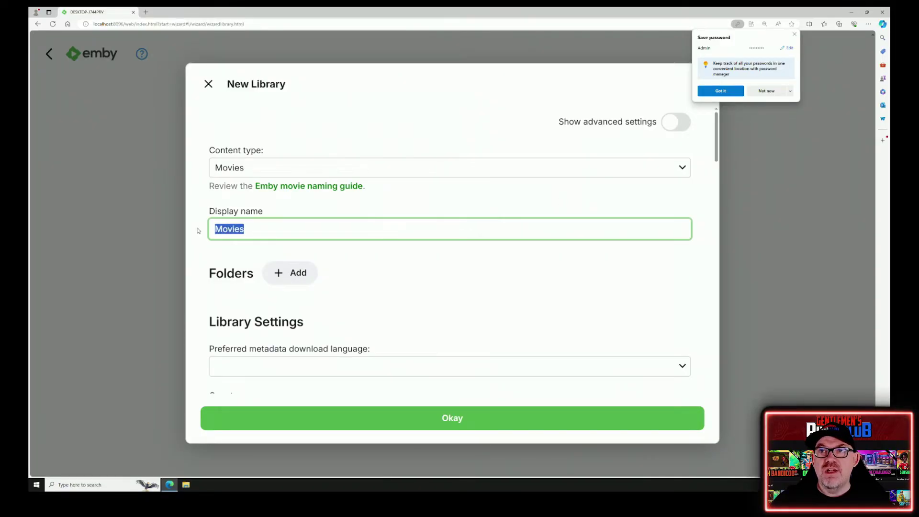
{"action": "type", "text": "Films"}
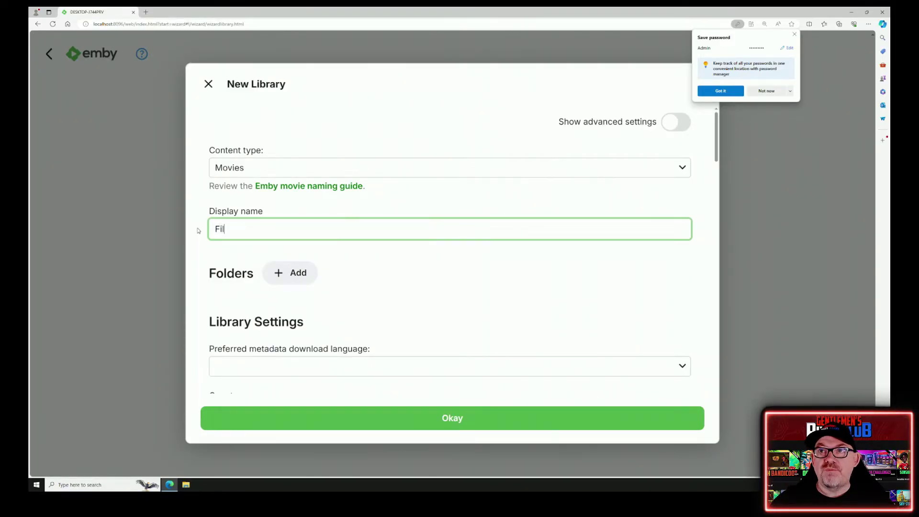
{"action": "left_click", "coordinate": [293, 281]}
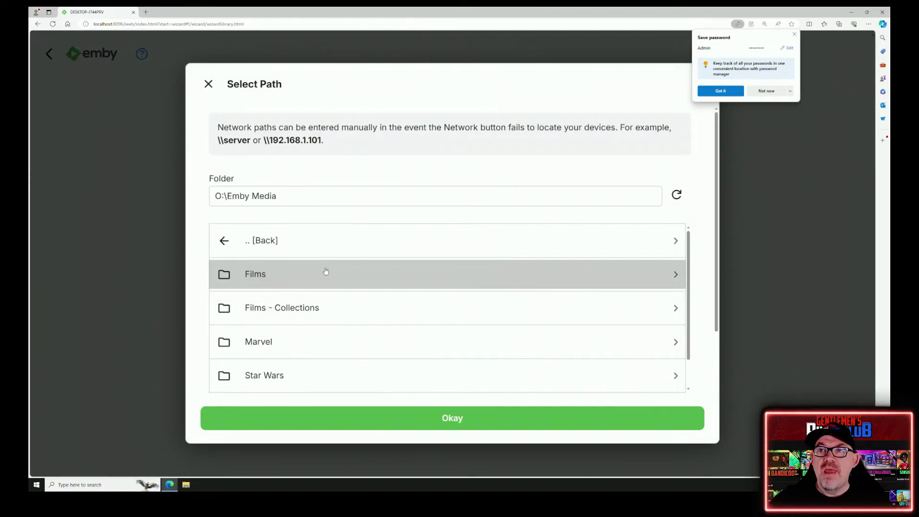
{"action": "left_click", "coordinate": [326, 272]}
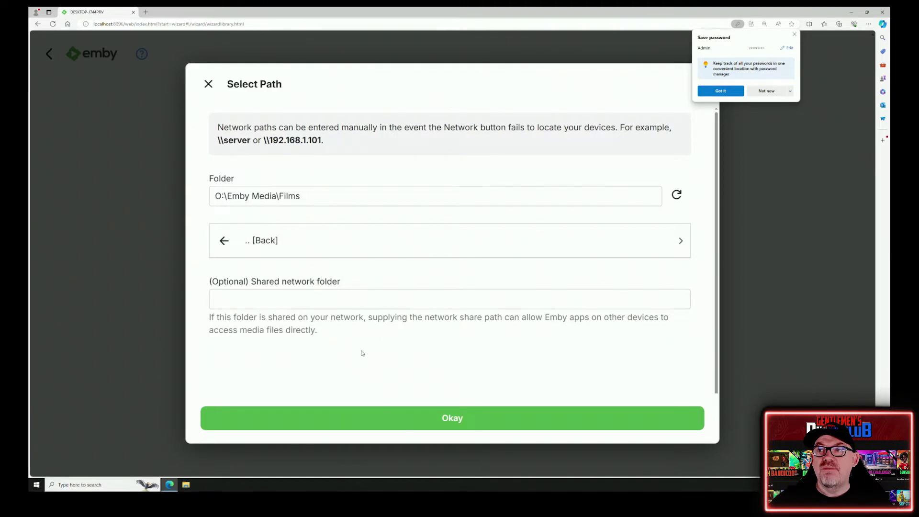
{"action": "left_click", "coordinate": [444, 425]}
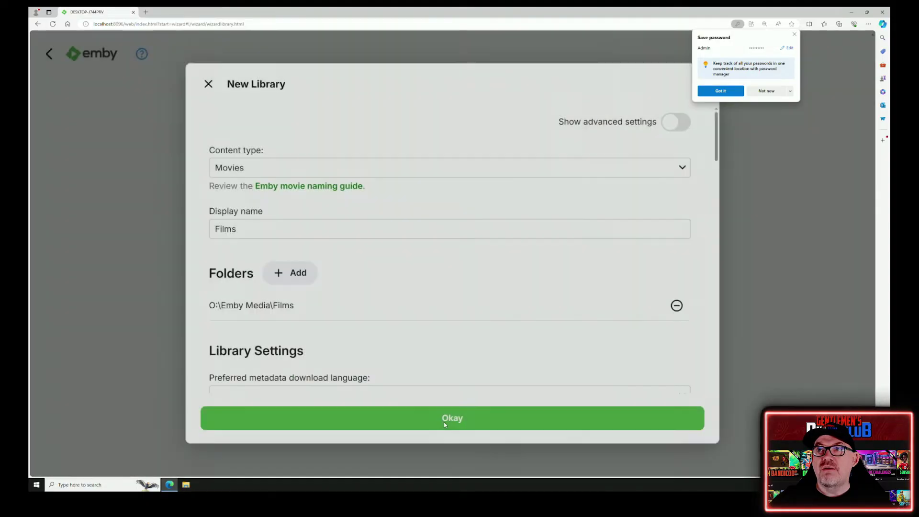
- Set the Films library's metadata language to English, country to United Kingdom, and image language to English
{"action": "scroll", "coordinate": [419, 315], "scroll_direction": "down", "scroll_amount": 3}
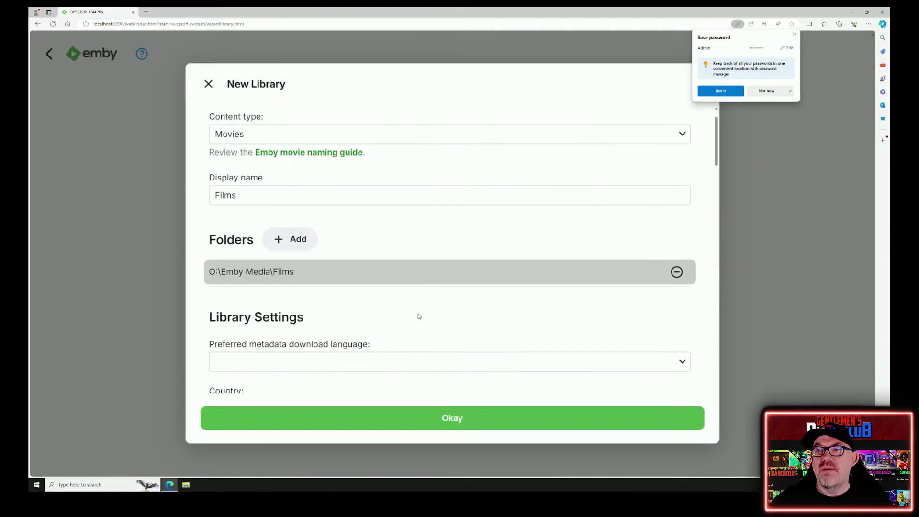
{"action": "left_click", "coordinate": [332, 299]}
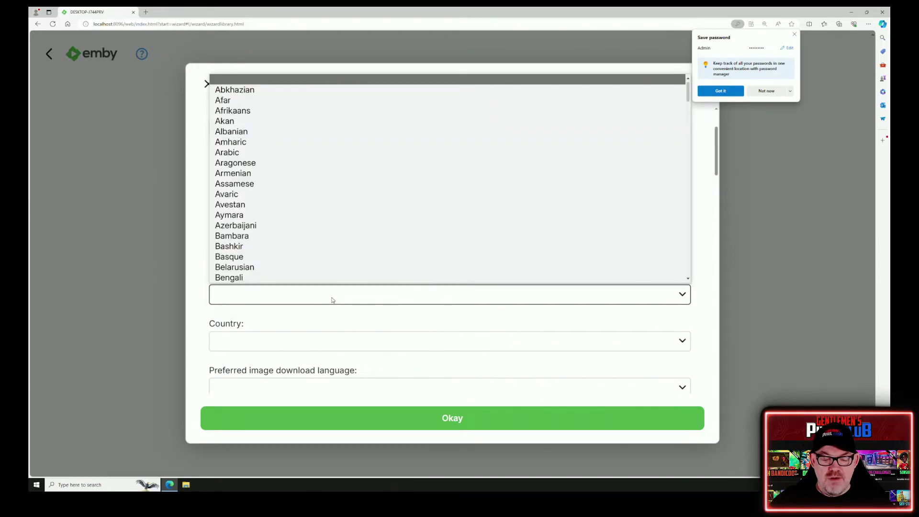
{"action": "type", "text": "e"}
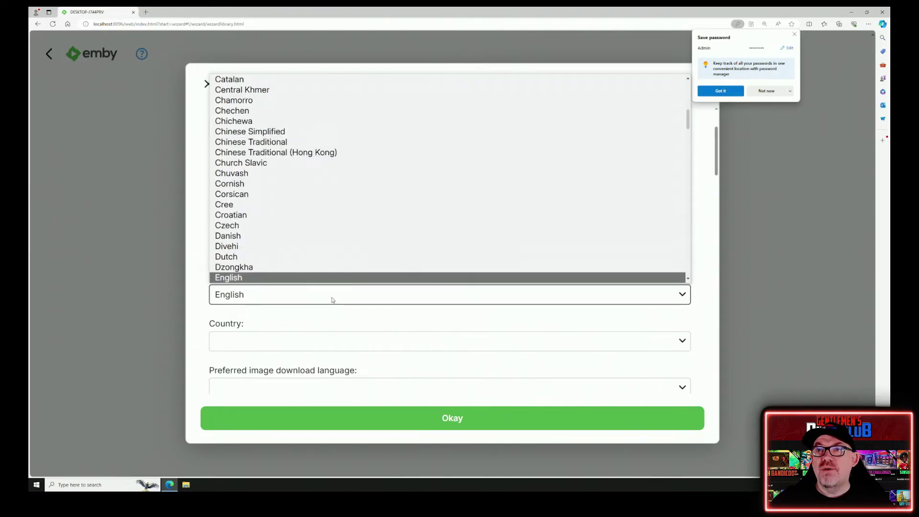
{"action": "left_click", "coordinate": [299, 279]}
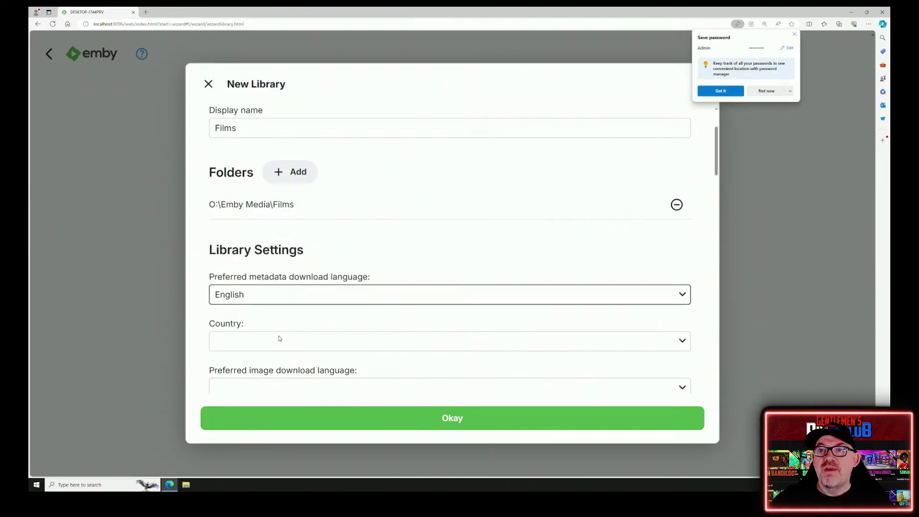
{"action": "left_click", "coordinate": [276, 342]}
{"action": "type", "text": "un"}
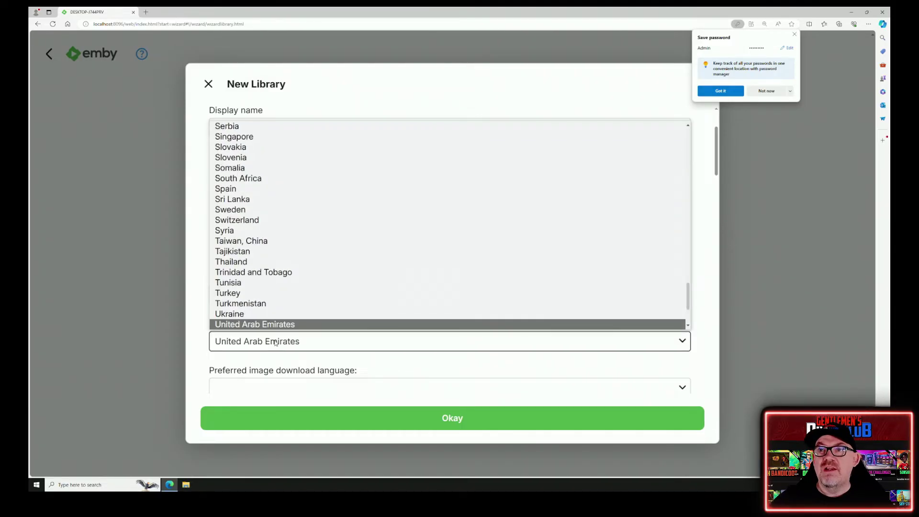
{"action": "key", "text": "Down"}
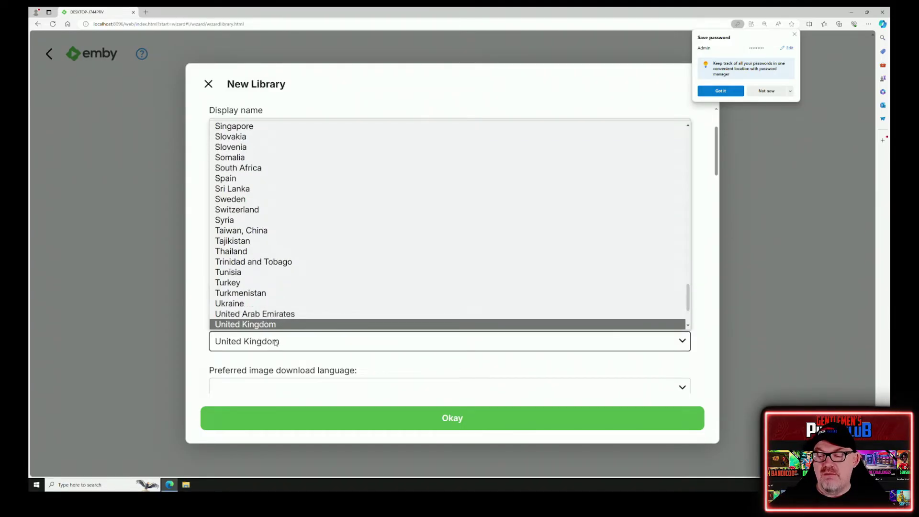
{"action": "key", "text": "Return"}
{"action": "scroll", "coordinate": [324, 325], "scroll_direction": "down", "scroll_amount": 2}
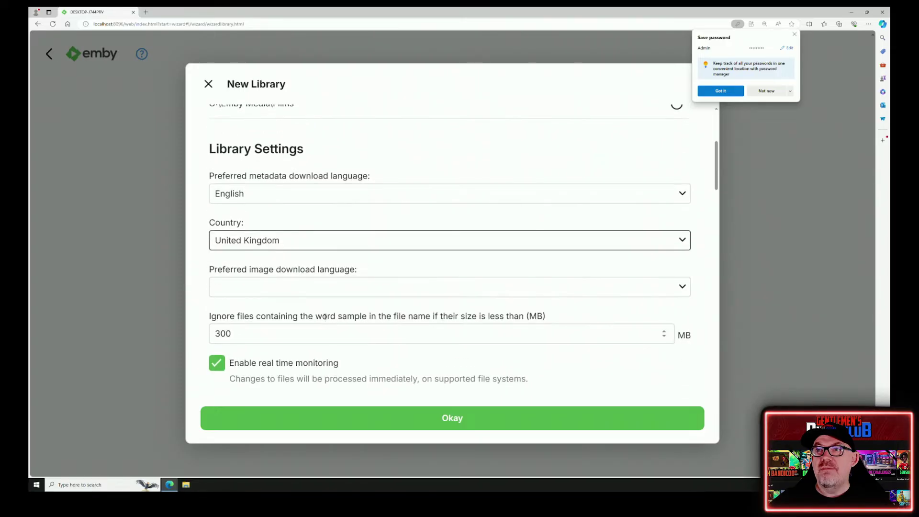
{"action": "left_click", "coordinate": [298, 289]}
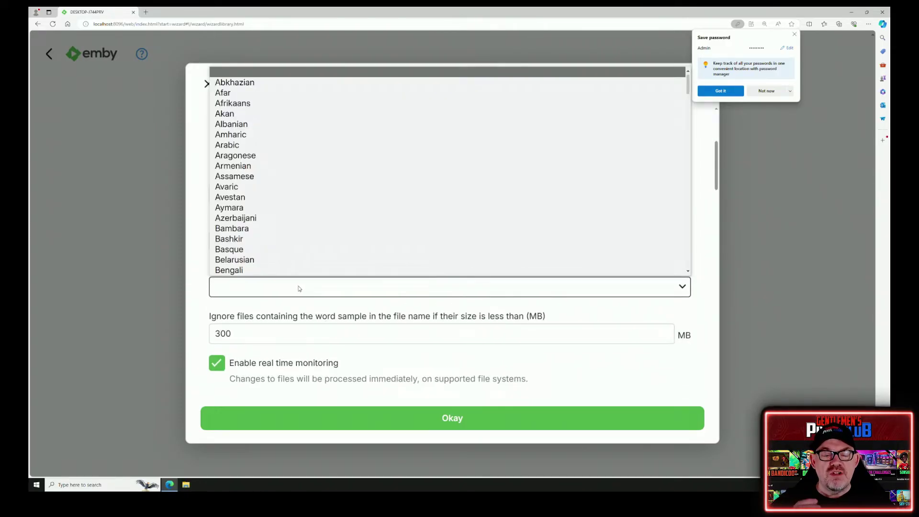
{"action": "key", "text": "e"}
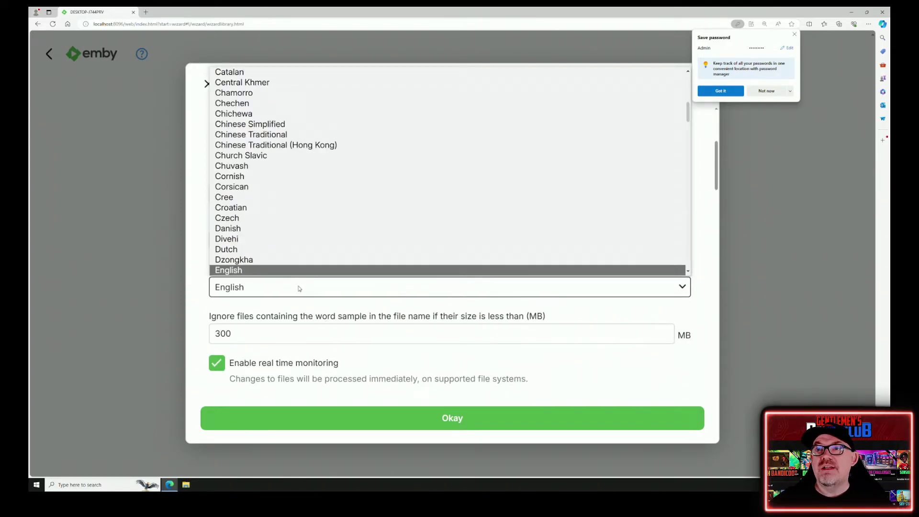
{"action": "left_click", "coordinate": [288, 271]}
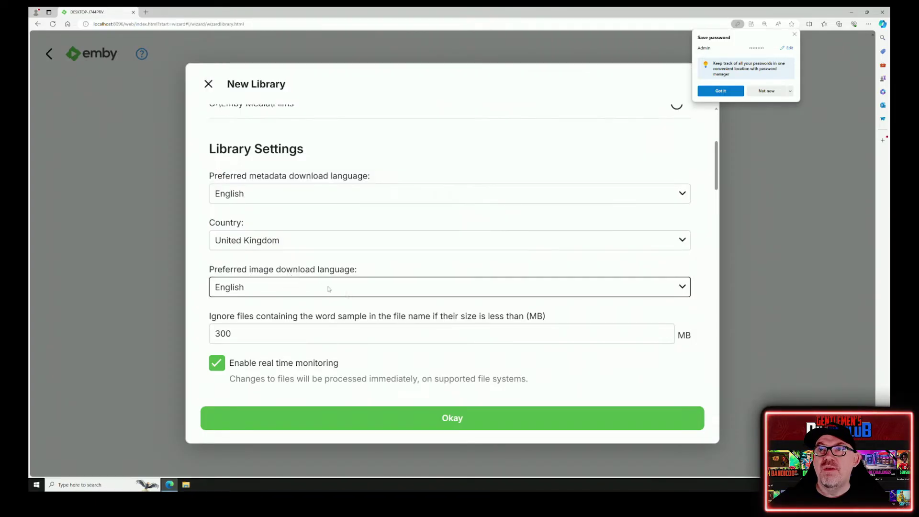
- Tick English as the subtitle download language and scroll through the remaining library options
{"action": "scroll", "coordinate": [416, 294], "scroll_direction": "down", "scroll_amount": 2}
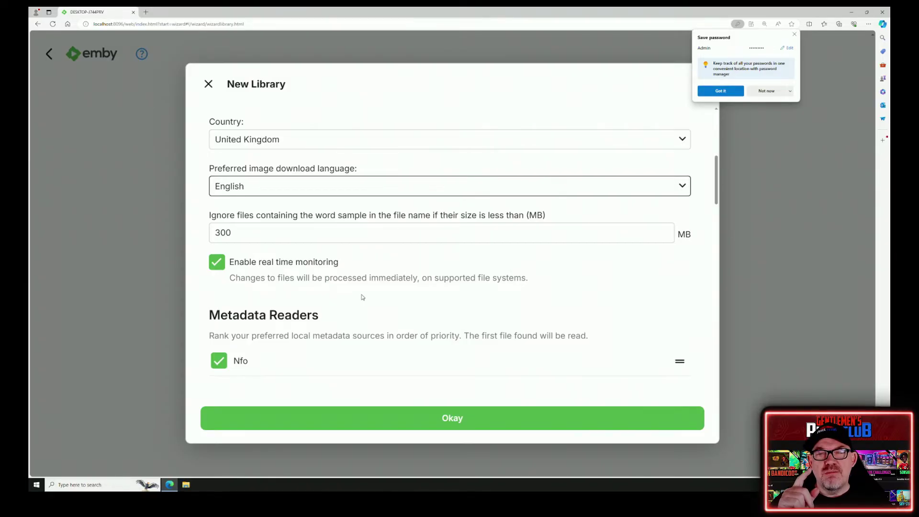
{"action": "scroll", "coordinate": [362, 296], "scroll_direction": "down", "scroll_amount": 2}
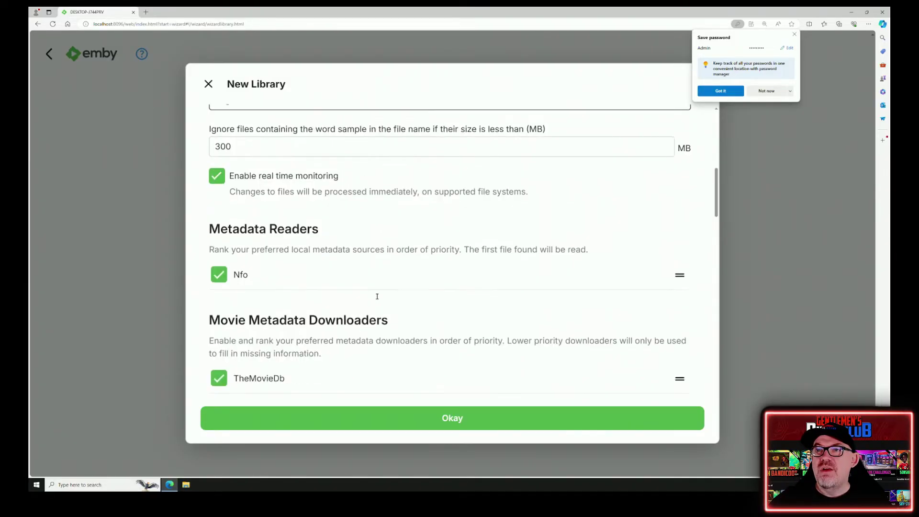
{"action": "scroll", "coordinate": [341, 297], "scroll_direction": "down", "scroll_amount": 2}
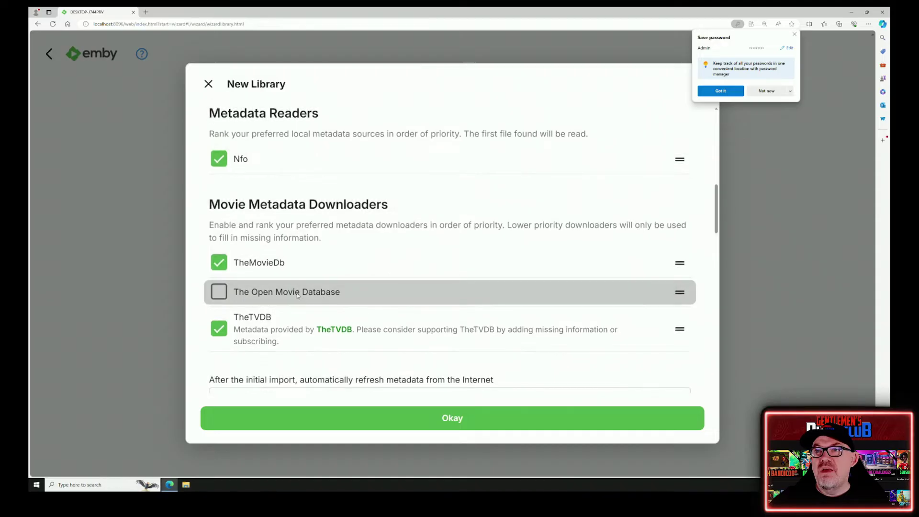
{"action": "scroll", "coordinate": [364, 285], "scroll_direction": "down", "scroll_amount": 2}
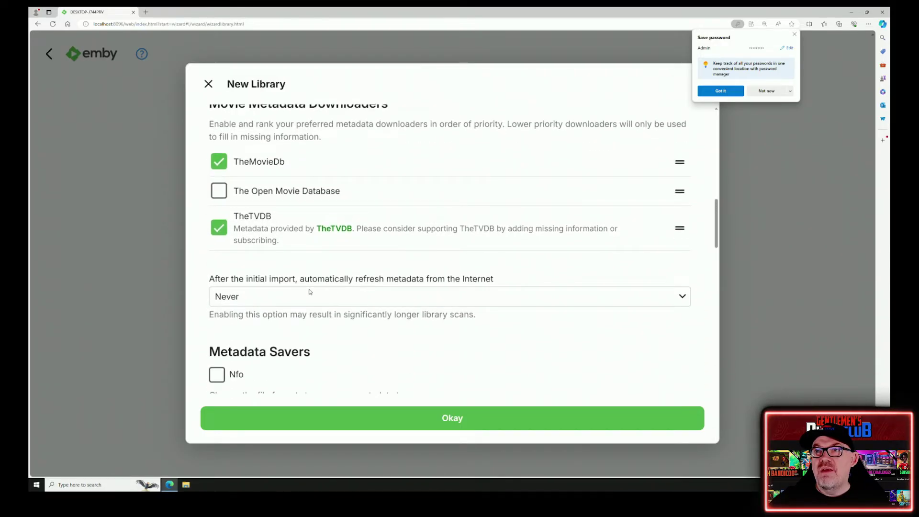
{"action": "scroll", "coordinate": [309, 291], "scroll_direction": "down", "scroll_amount": 4}
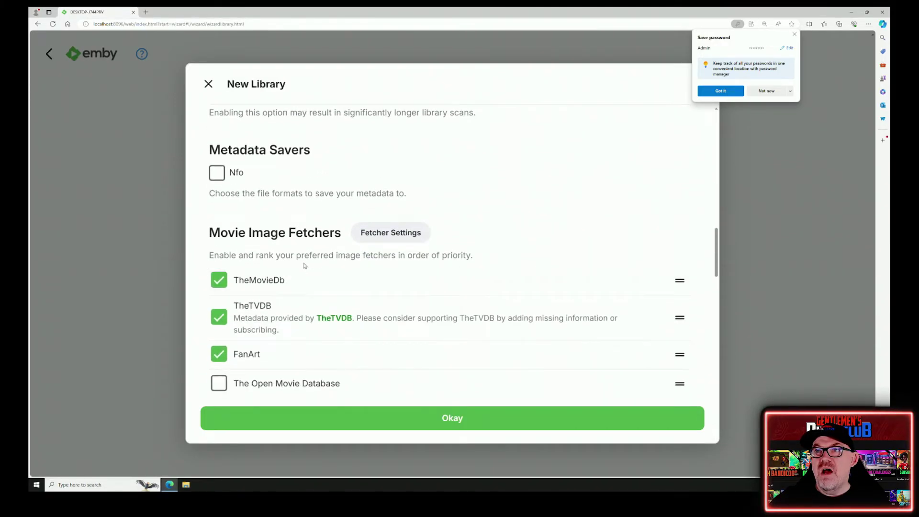
{"action": "scroll", "coordinate": [297, 282], "scroll_direction": "down", "scroll_amount": 5}
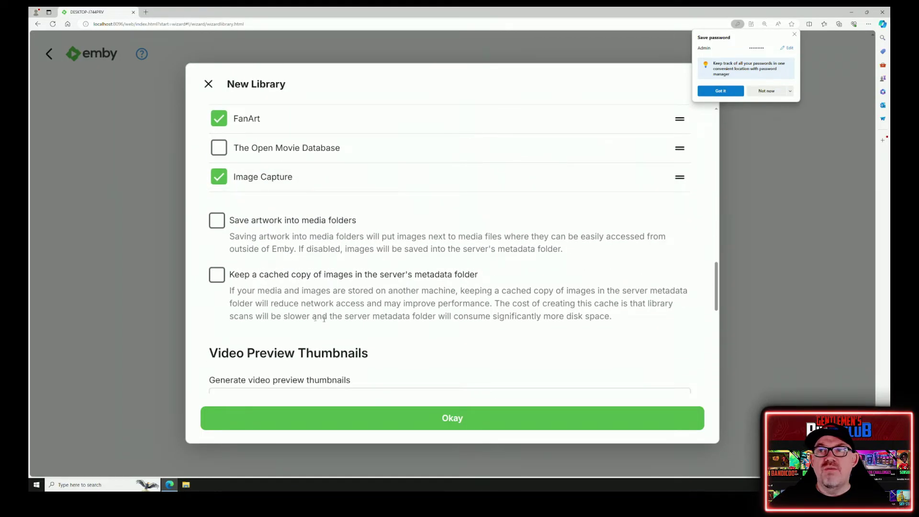
{"action": "scroll", "coordinate": [299, 268], "scroll_direction": "down", "scroll_amount": 3}
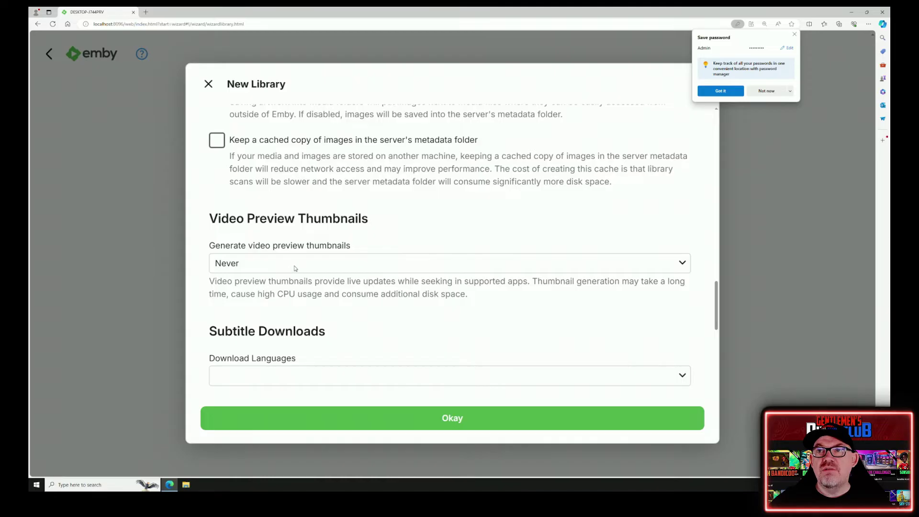
{"action": "scroll", "coordinate": [294, 267], "scroll_direction": "down", "scroll_amount": 2}
{"action": "left_click", "coordinate": [287, 308]}
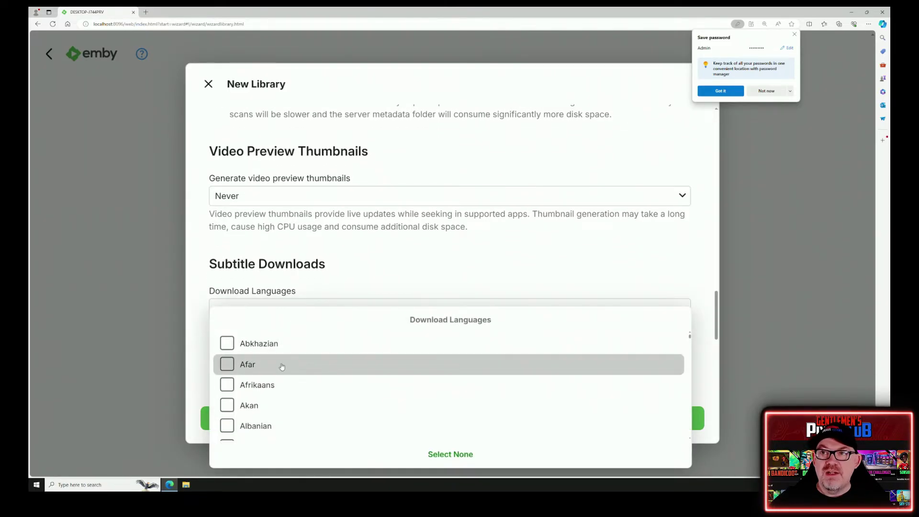
{"action": "scroll", "coordinate": [287, 378], "scroll_direction": "down", "scroll_amount": 6}
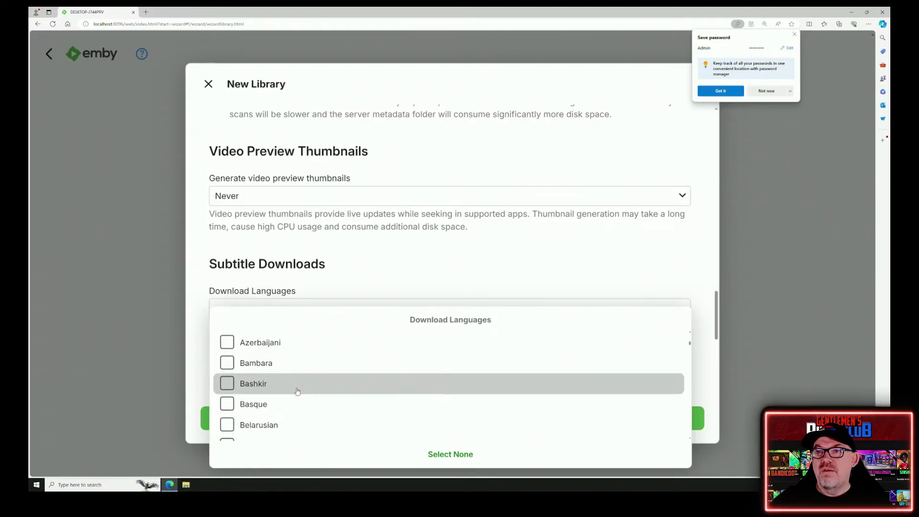
{"action": "scroll", "coordinate": [297, 391], "scroll_direction": "down", "scroll_amount": 10}
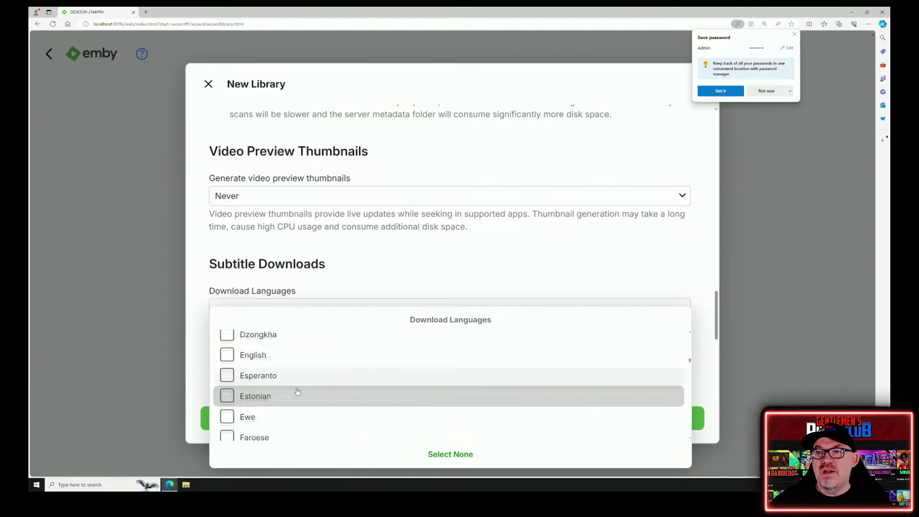
{"action": "scroll", "coordinate": [297, 391], "scroll_direction": "up", "scroll_amount": 3}
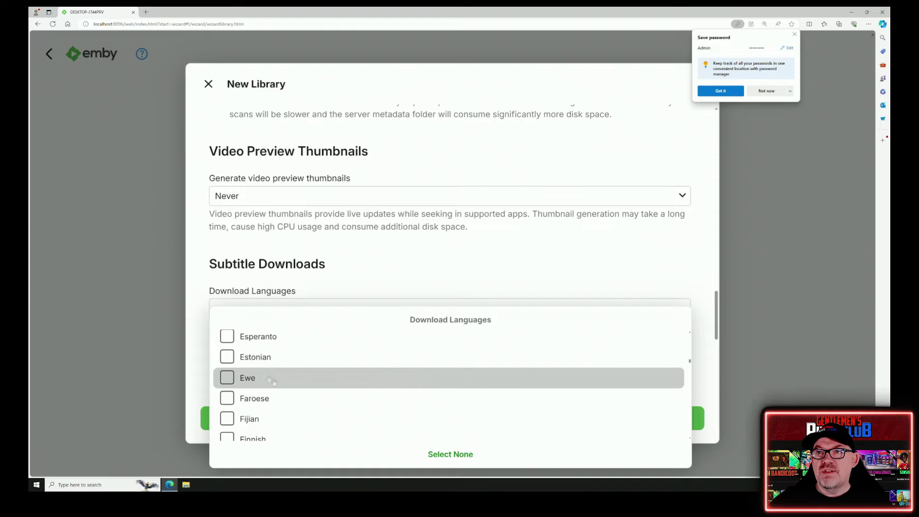
{"action": "left_click", "coordinate": [227, 350]}
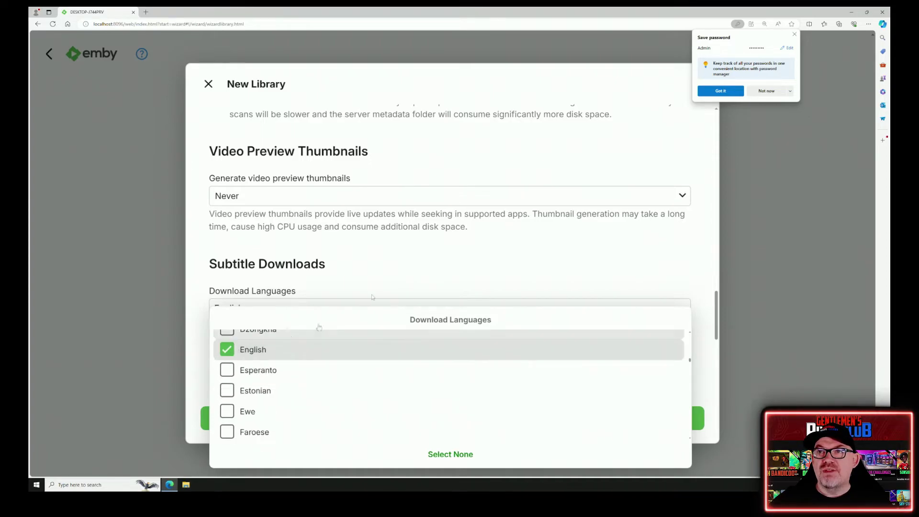
{"action": "left_click", "coordinate": [388, 276]}
{"action": "scroll", "coordinate": [431, 351], "scroll_direction": "down", "scroll_amount": 5}
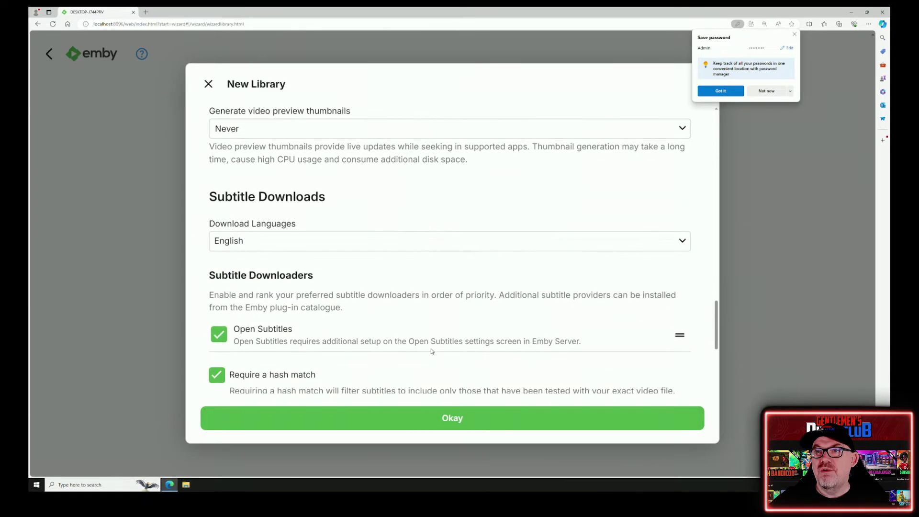
{"action": "scroll", "coordinate": [431, 351], "scroll_direction": "down", "scroll_amount": 4}
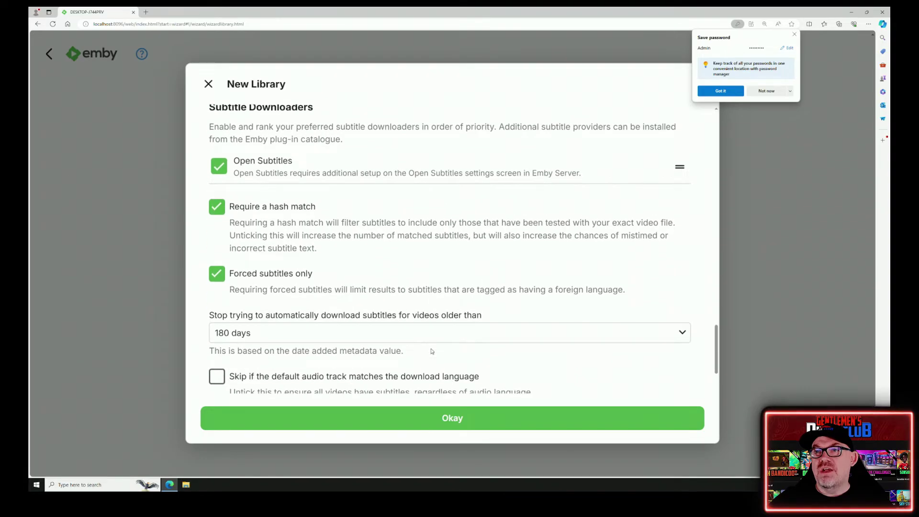
{"action": "scroll", "coordinate": [432, 351], "scroll_direction": "down", "scroll_amount": 5}
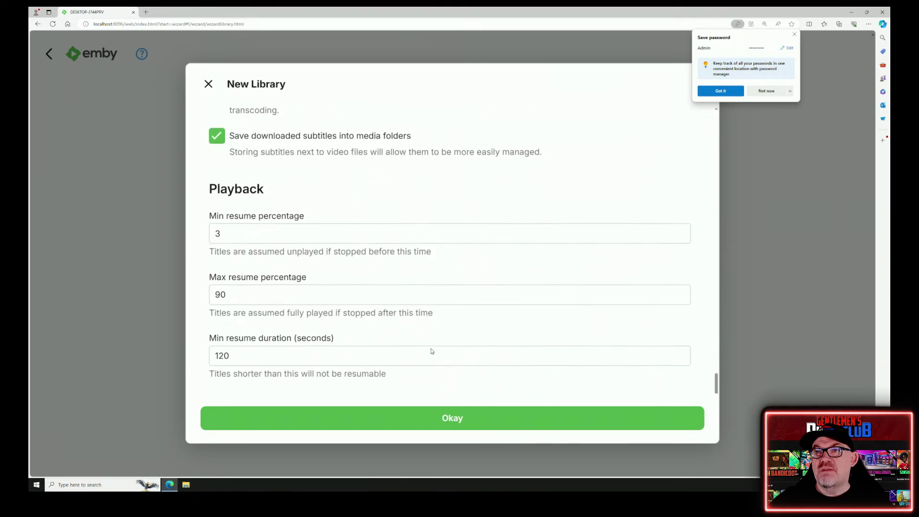
- Save the Films library, then begin a second new library
{"action": "left_click", "coordinate": [452, 416]}
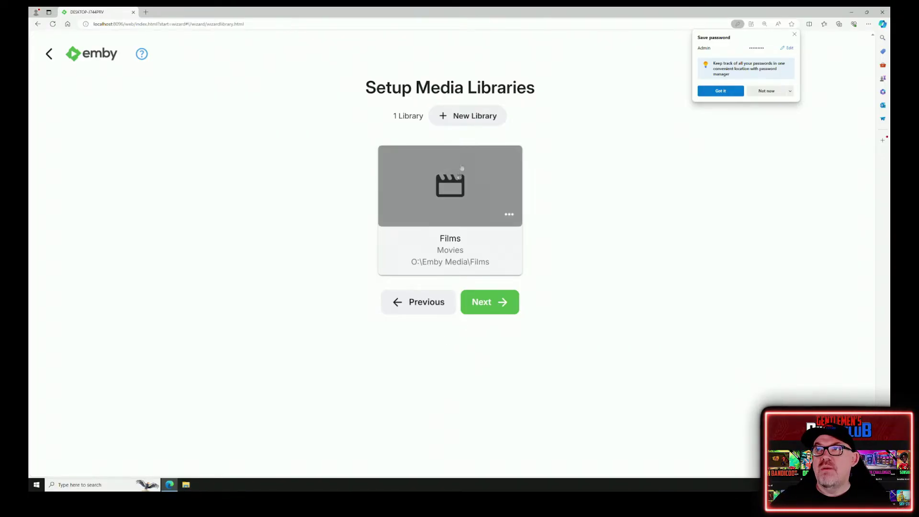
{"action": "left_click", "coordinate": [467, 116]}
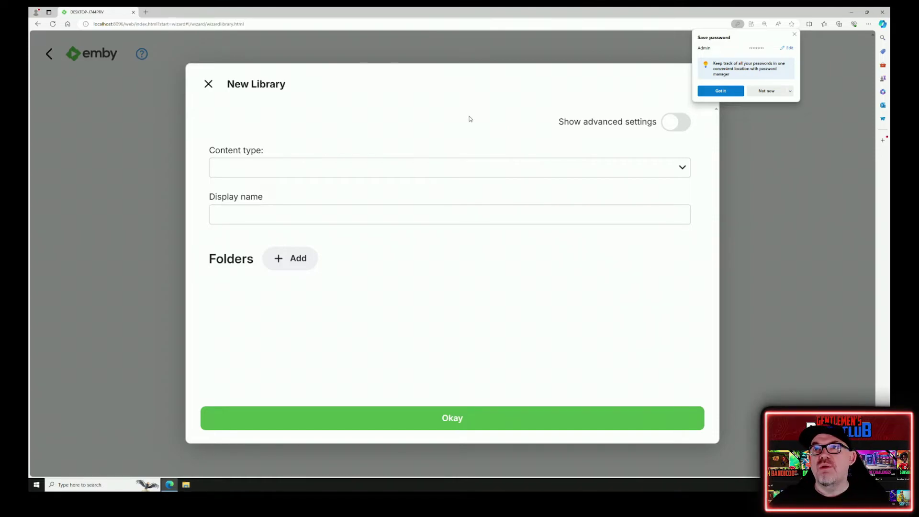
- Make the new library a TV shows library named 'TV' using the O:\Emby Media\TV Shows folder
{"action": "left_click", "coordinate": [468, 172]}
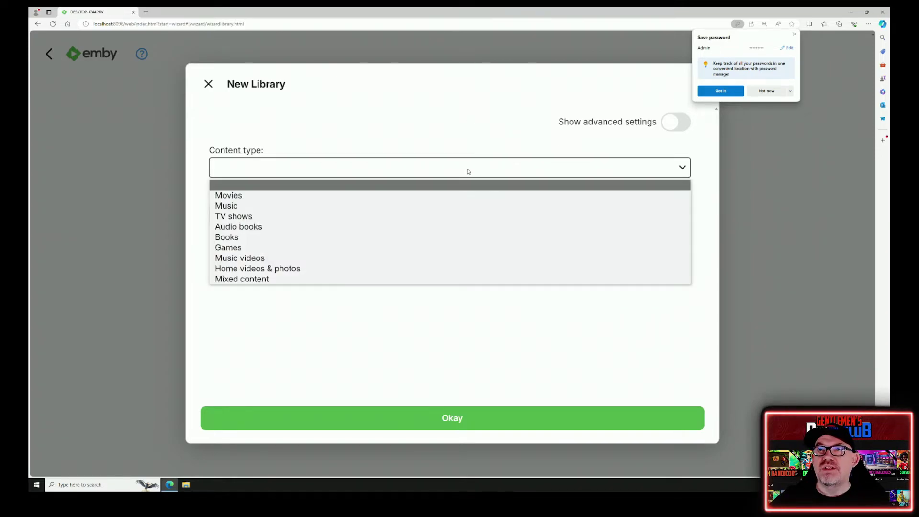
{"action": "left_click", "coordinate": [415, 216]}
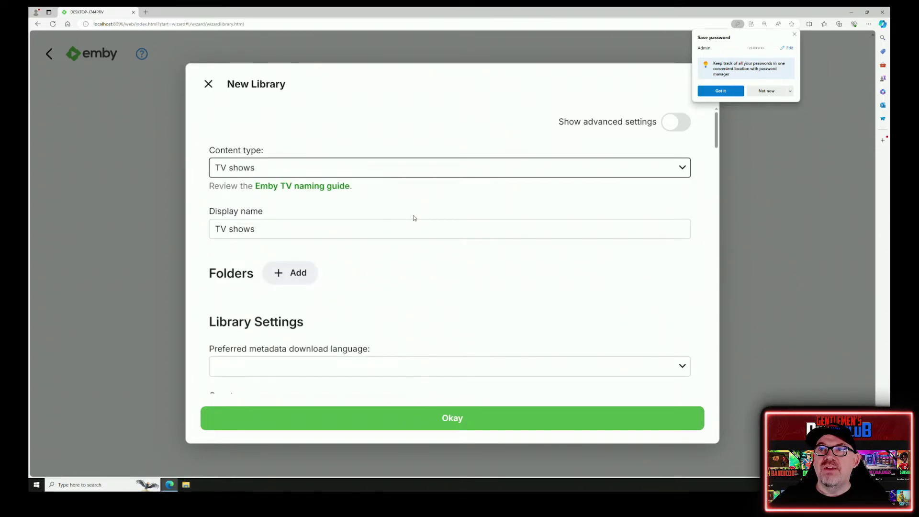
{"action": "left_click", "coordinate": [284, 229]}
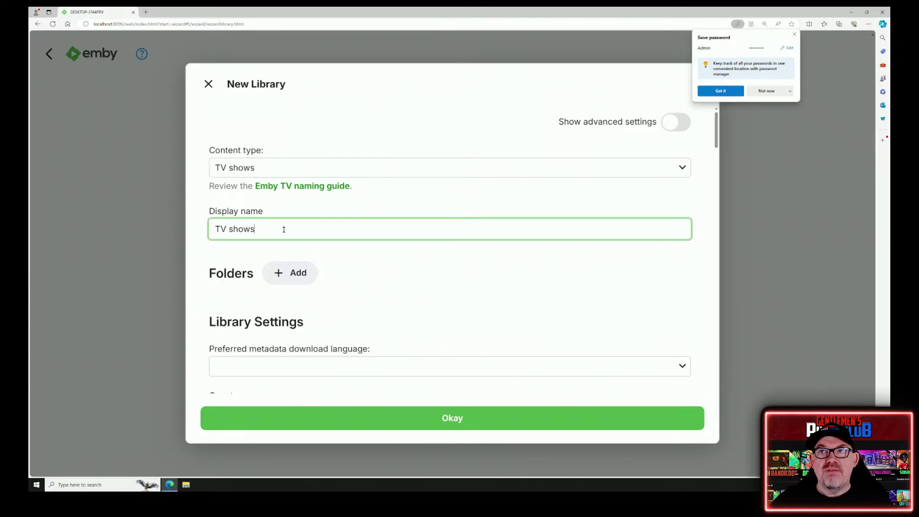
{"action": "key", "text": "BackSpace"}
{"action": "key", "text": "BackSpace"}
{"action": "key", "text": "BackSpace"}
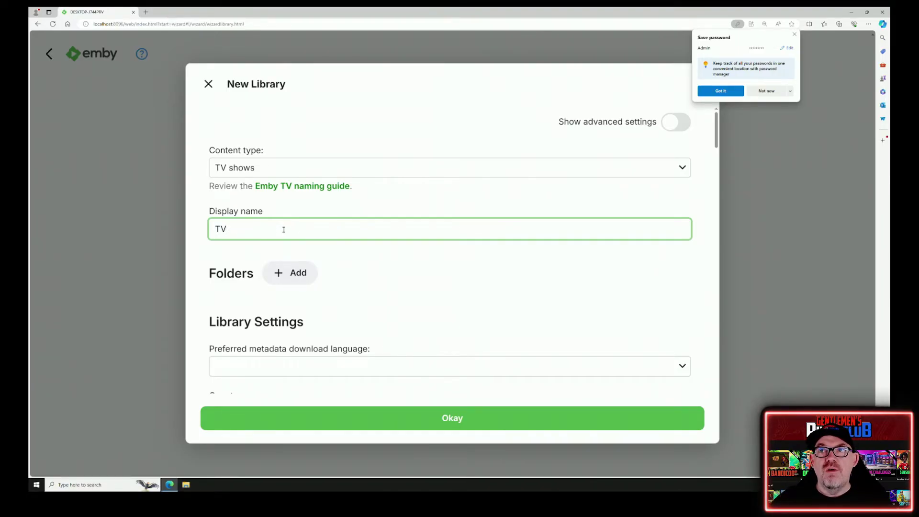
{"action": "left_click", "coordinate": [293, 276]}
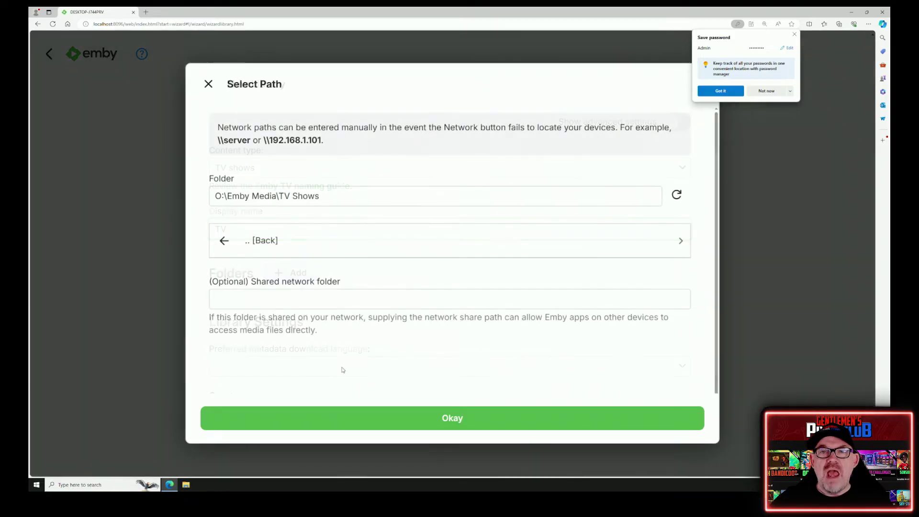
{"action": "left_click", "coordinate": [402, 425]}
- Set the TV library's metadata language to English and country to United Kingdom
{"action": "scroll", "coordinate": [337, 299], "scroll_direction": "down", "scroll_amount": 1}
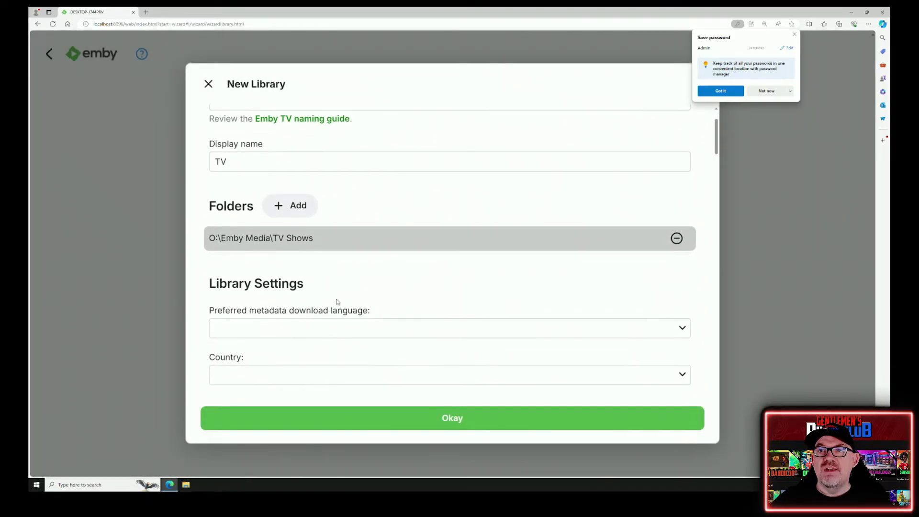
{"action": "left_click", "coordinate": [348, 328]}
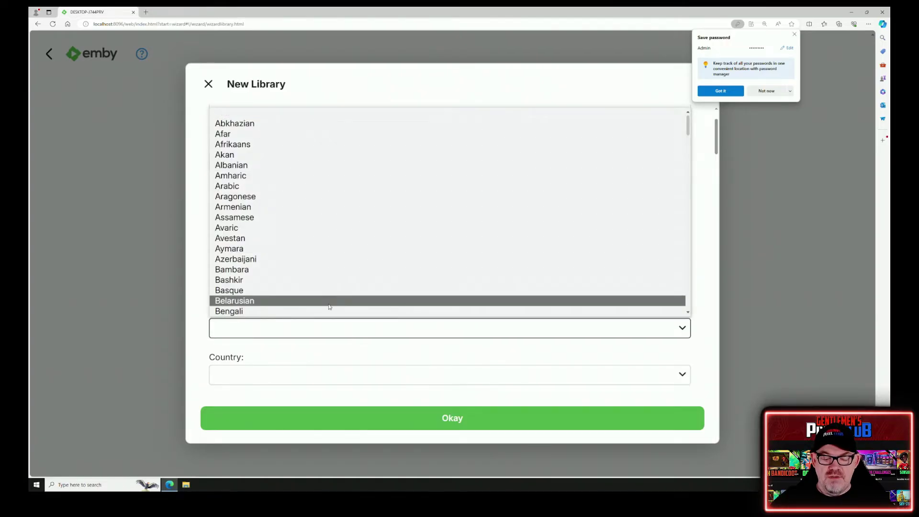
{"action": "key", "text": "e"}
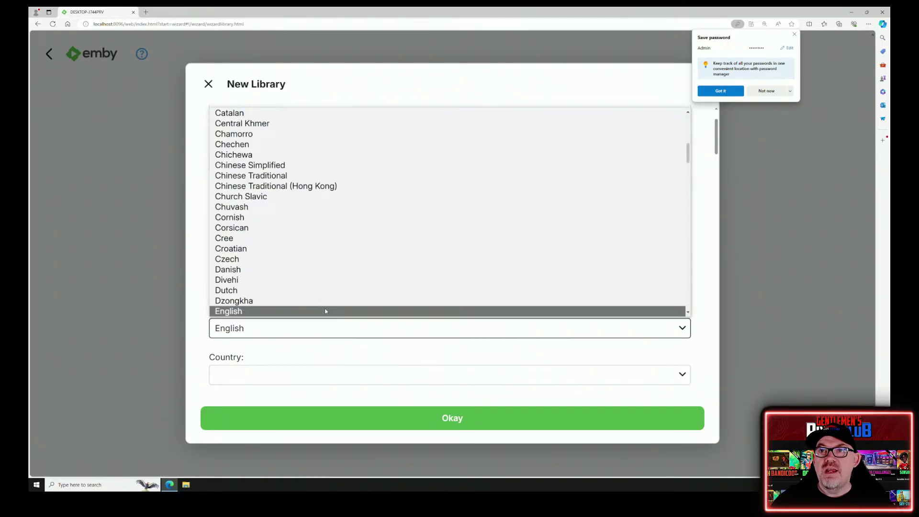
{"action": "left_click", "coordinate": [325, 311]}
{"action": "left_click", "coordinate": [299, 375]}
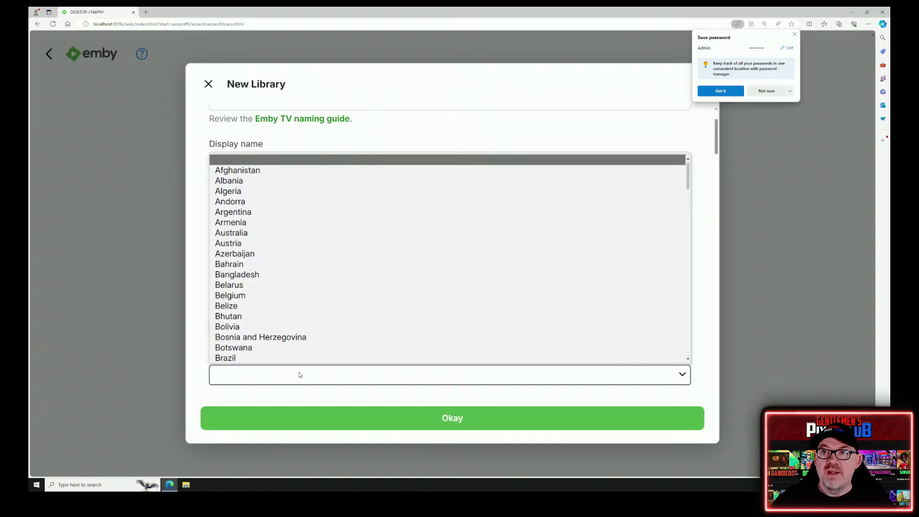
{"action": "left_click", "coordinate": [297, 379]}
{"action": "type", "text": "united kingdom"}
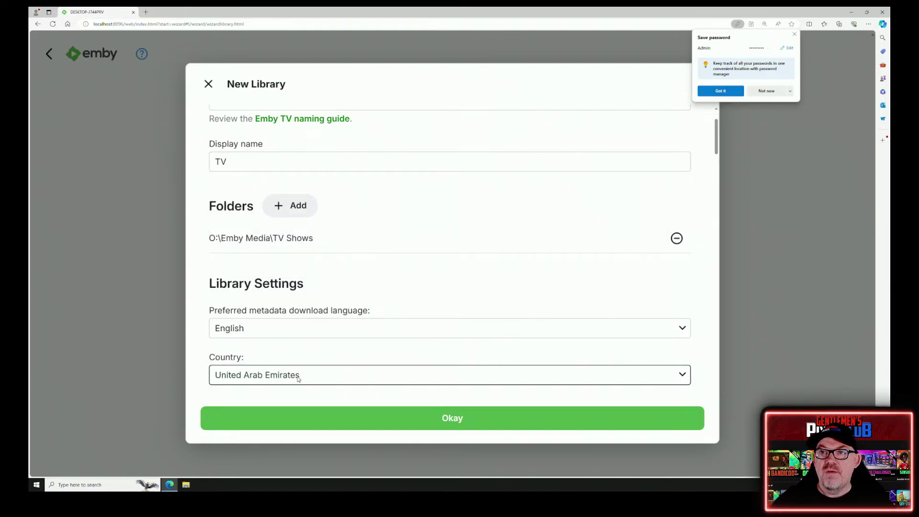
- Set the TV library's image download language to English
{"action": "scroll", "coordinate": [464, 313], "scroll_direction": "down", "scroll_amount": 3}
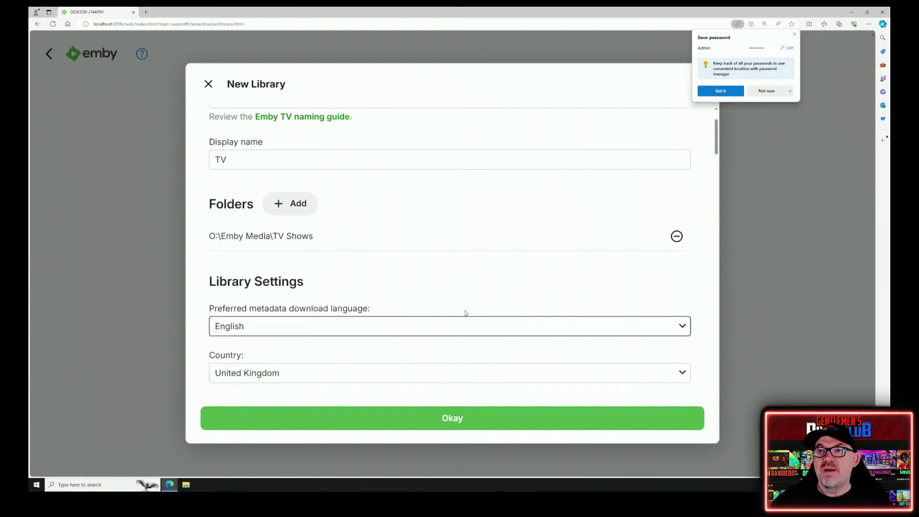
{"action": "left_click", "coordinate": [393, 292]}
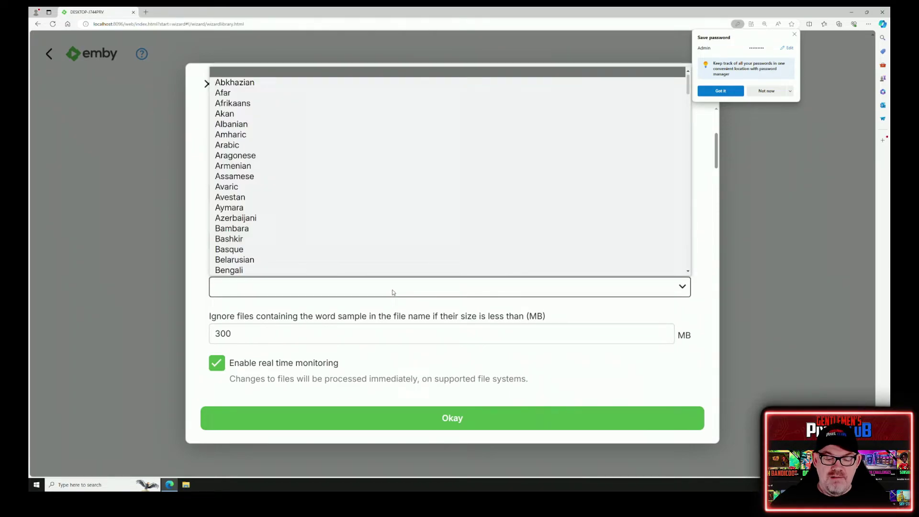
{"action": "key", "text": "e"}
{"action": "key", "text": "e"}
{"action": "key", "text": "e"}
{"action": "key", "text": "e"}
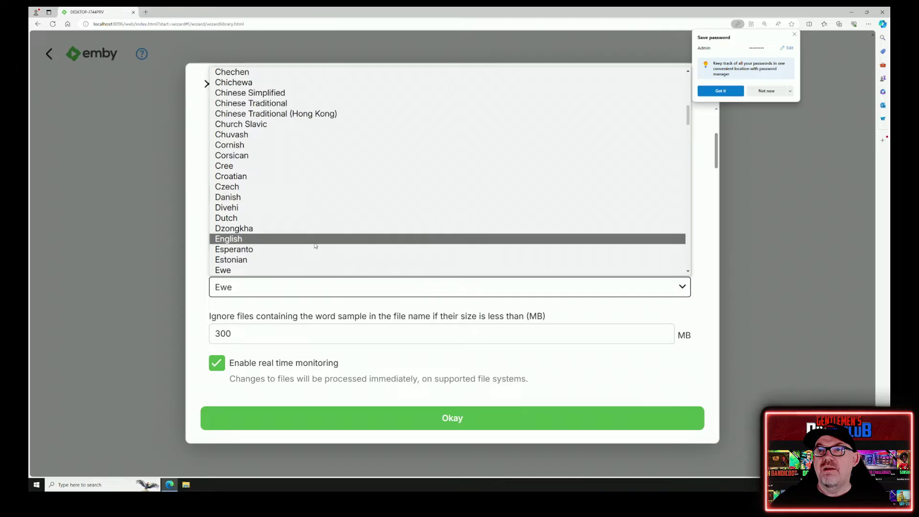
{"action": "left_click", "coordinate": [317, 238]}
- Tick English for subtitle downloads and save the TV library
{"action": "scroll", "coordinate": [417, 299], "scroll_direction": "down", "scroll_amount": 3}
{"action": "scroll", "coordinate": [417, 299], "scroll_direction": "down", "scroll_amount": 10}
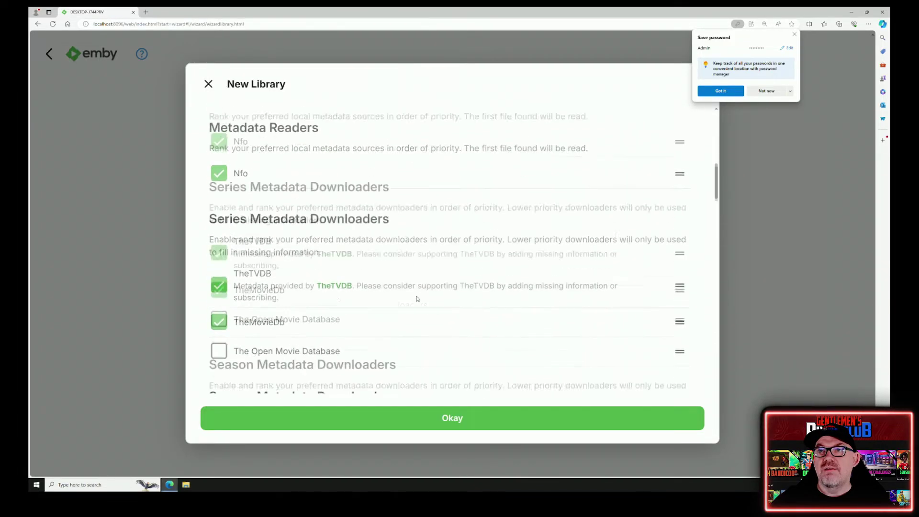
{"action": "scroll", "coordinate": [417, 298], "scroll_direction": "down", "scroll_amount": 8}
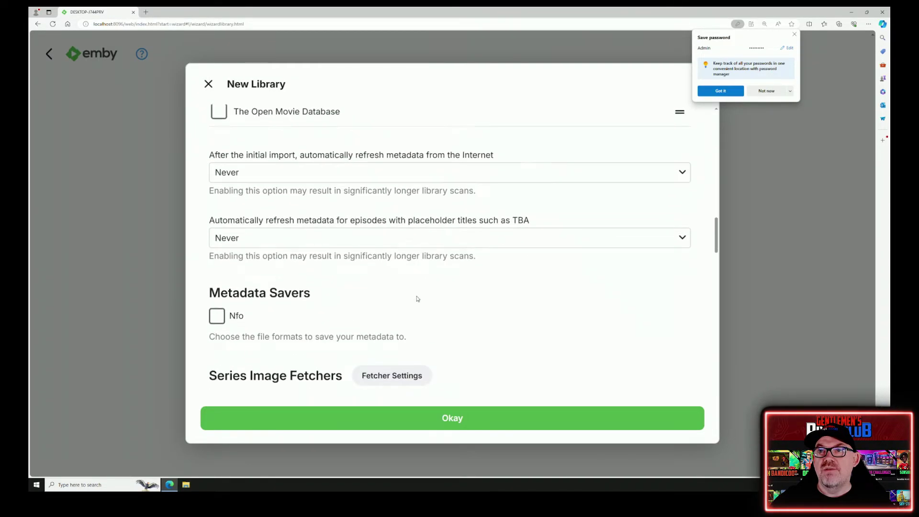
{"action": "scroll", "coordinate": [417, 299], "scroll_direction": "down", "scroll_amount": 10}
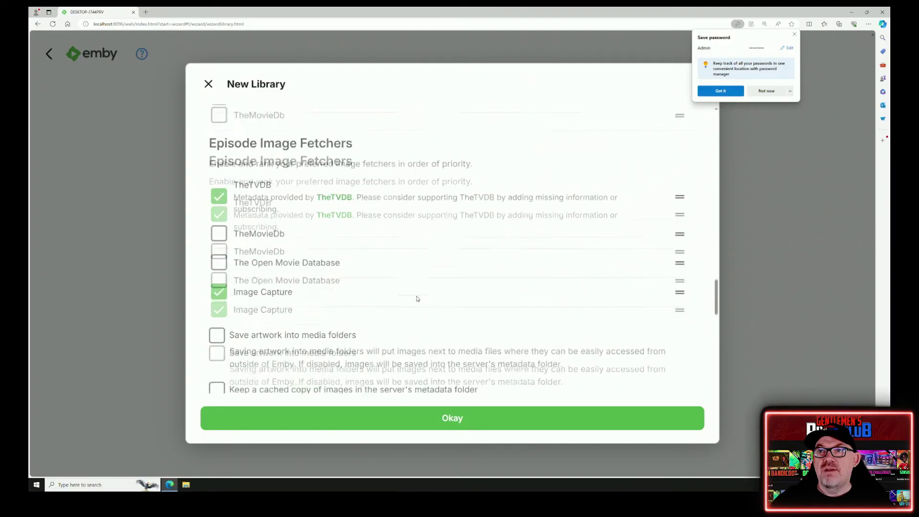
{"action": "scroll", "coordinate": [417, 299], "scroll_direction": "down", "scroll_amount": 4}
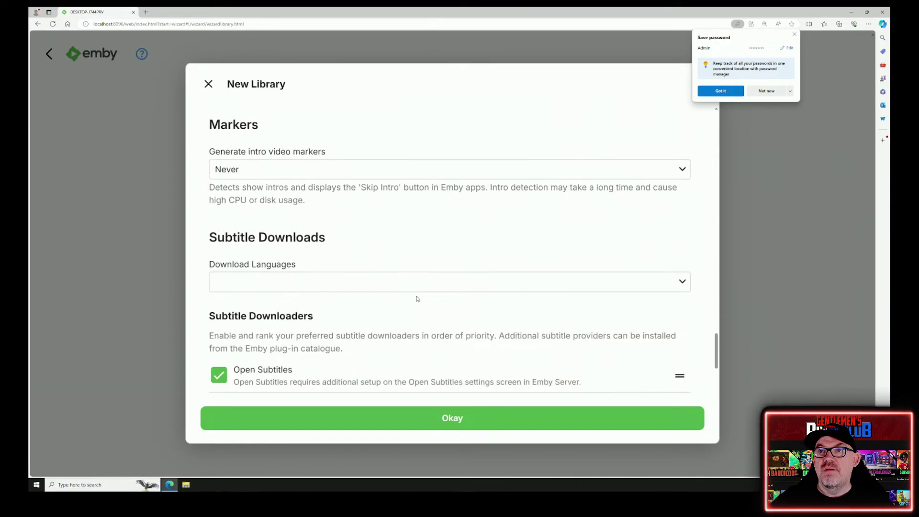
{"action": "left_click", "coordinate": [318, 285]}
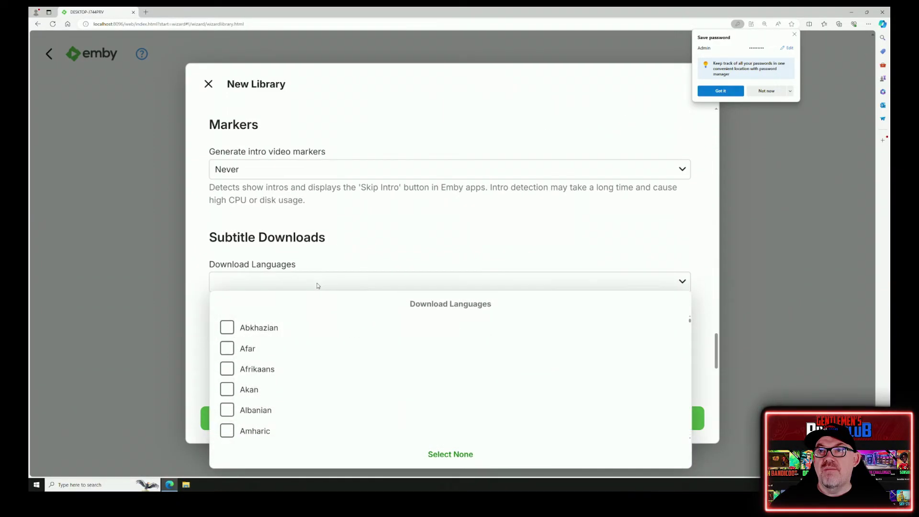
{"action": "scroll", "coordinate": [293, 357], "scroll_direction": "down", "scroll_amount": 3}
{"action": "scroll", "coordinate": [293, 358], "scroll_direction": "down", "scroll_amount": 10}
{"action": "scroll", "coordinate": [242, 365], "scroll_direction": "up", "scroll_amount": 1}
{"action": "scroll", "coordinate": [248, 362], "scroll_direction": "down", "scroll_amount": 2}
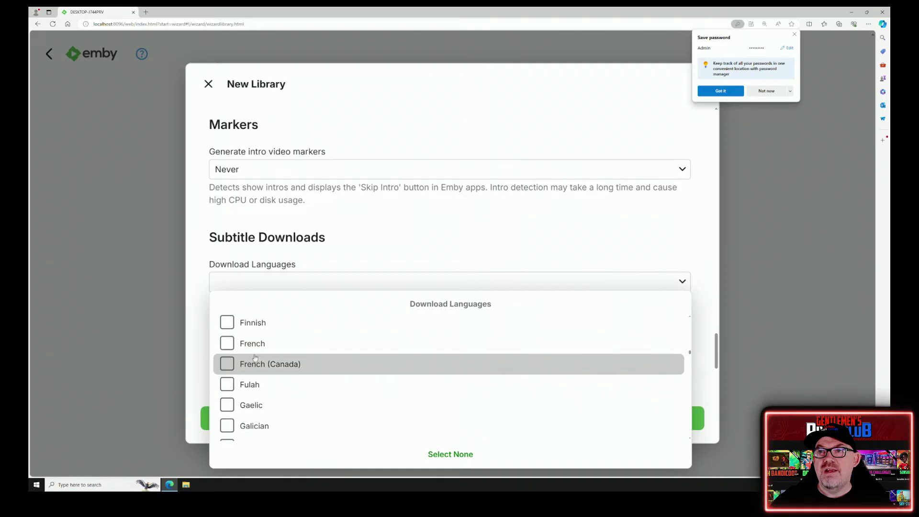
{"action": "scroll", "coordinate": [255, 358], "scroll_direction": "up", "scroll_amount": 5}
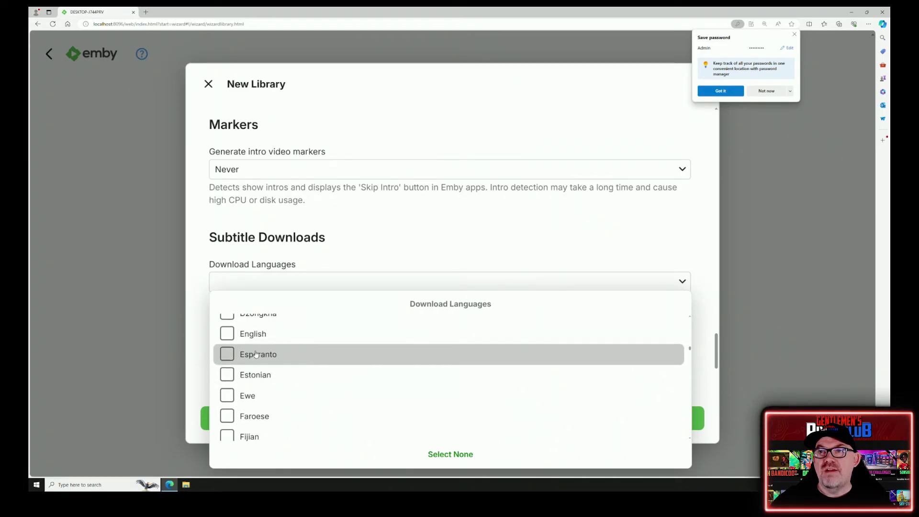
{"action": "left_click", "coordinate": [226, 333]}
{"action": "left_click", "coordinate": [372, 236]}
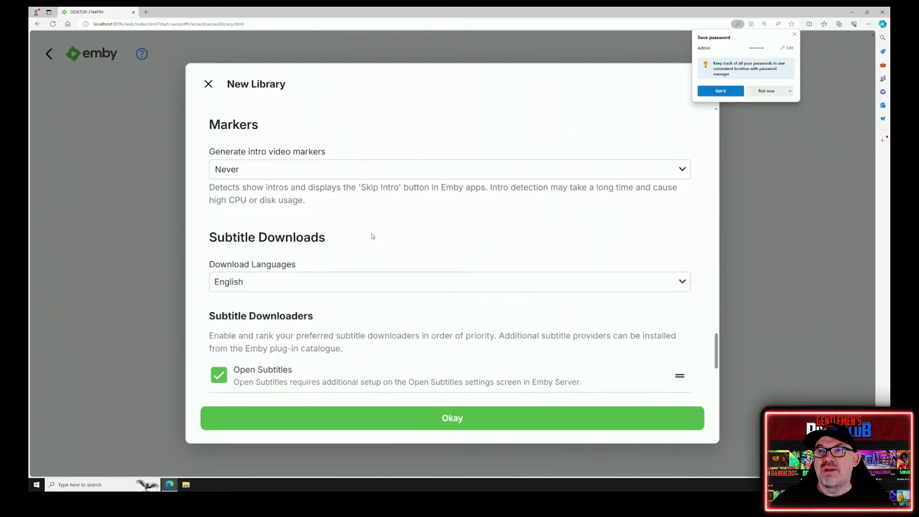
{"action": "left_click", "coordinate": [449, 419]}
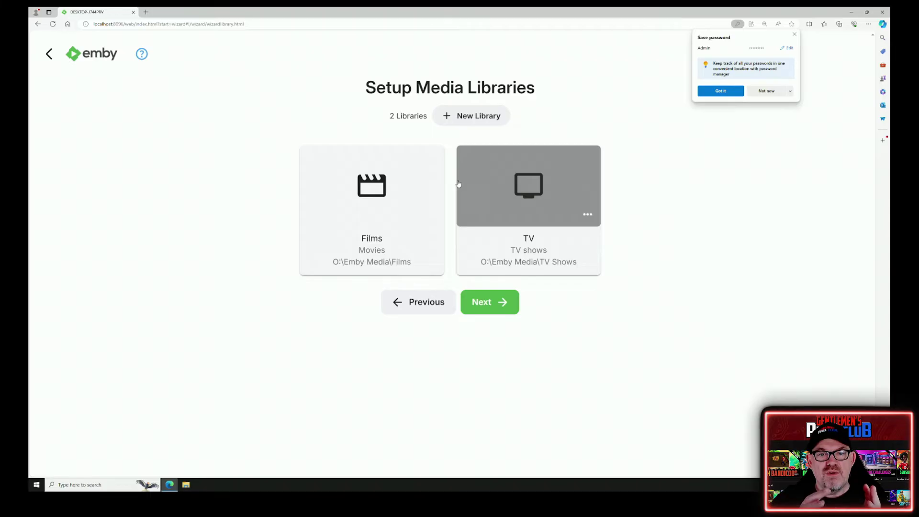
- Create a Mixed content library named 'Star Wars' with the O:\Emby Media\Star Wars folder
{"action": "left_click", "coordinate": [466, 116]}
{"action": "left_click", "coordinate": [400, 174]}
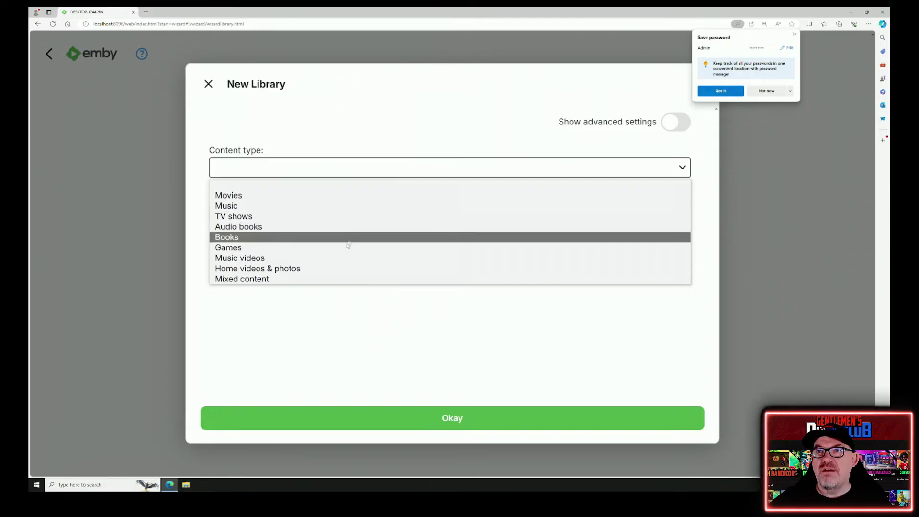
{"action": "left_click", "coordinate": [339, 281]}
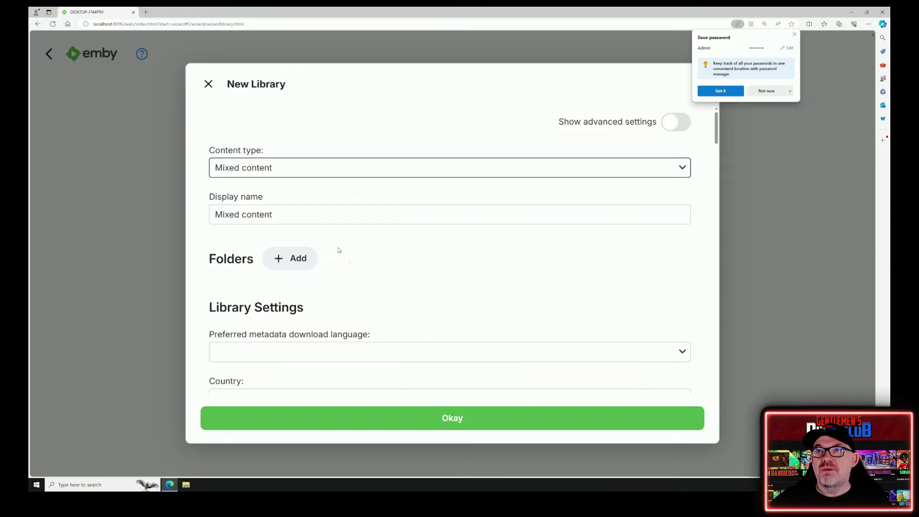
{"action": "left_click_drag", "start_coordinate": [289, 215], "coordinate": [166, 213]}
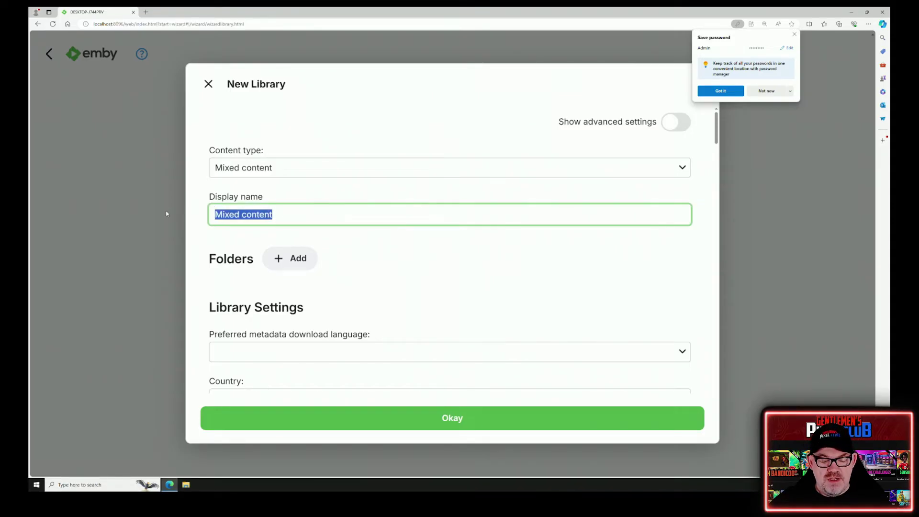
{"action": "type", "text": "S"}
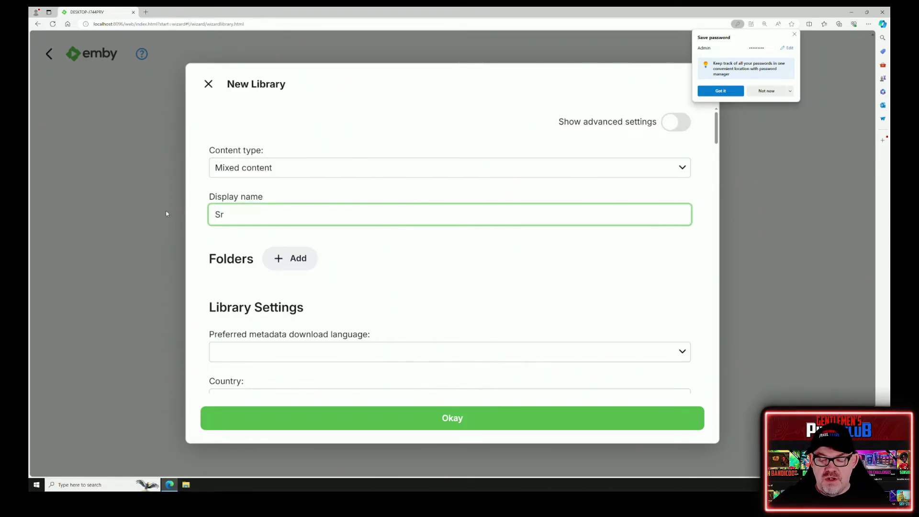
{"action": "type", "text": "tar Wars"}
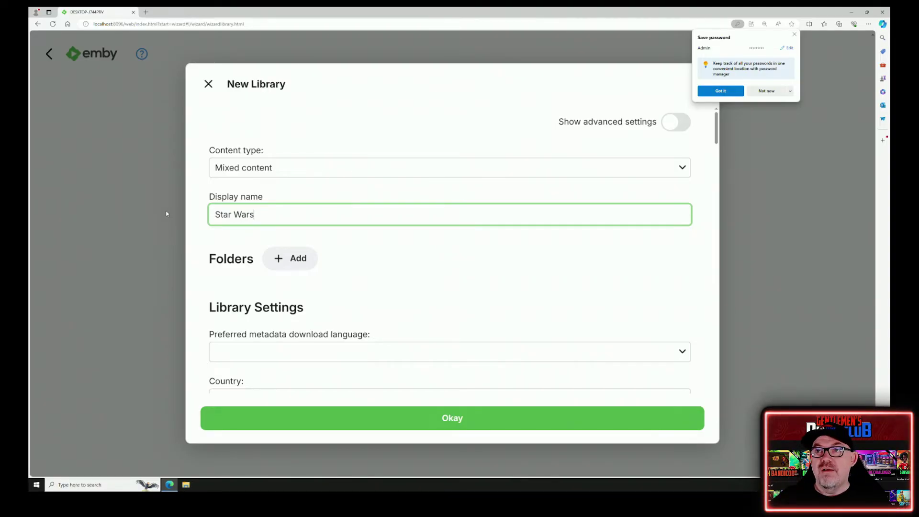
{"action": "left_click", "coordinate": [298, 260]}
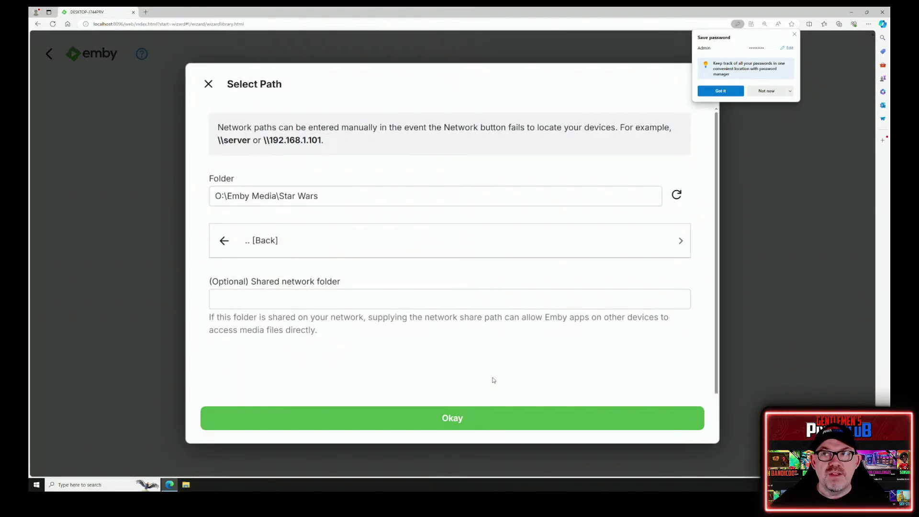
{"action": "left_click", "coordinate": [444, 427]}
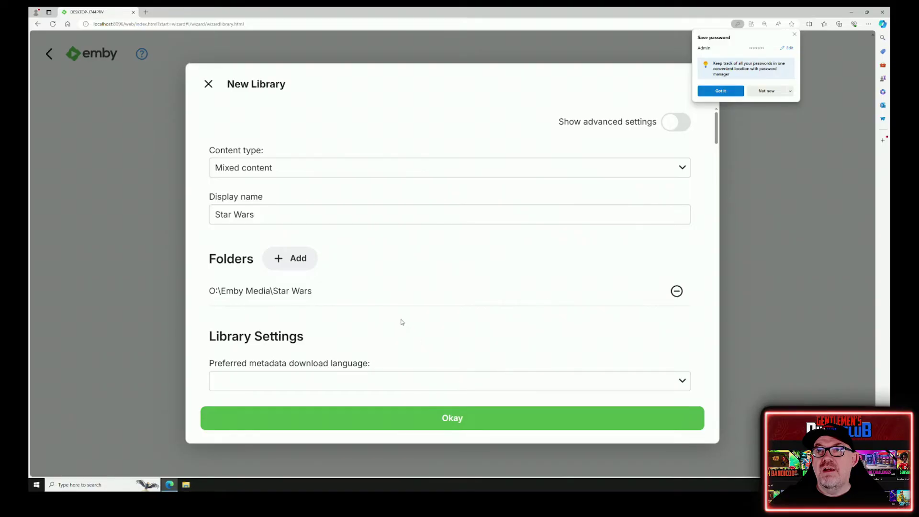
- Set English metadata and image languages with United Kingdom as the country
{"action": "scroll", "coordinate": [402, 322], "scroll_direction": "down", "scroll_amount": 2}
{"action": "left_click", "coordinate": [349, 318]}
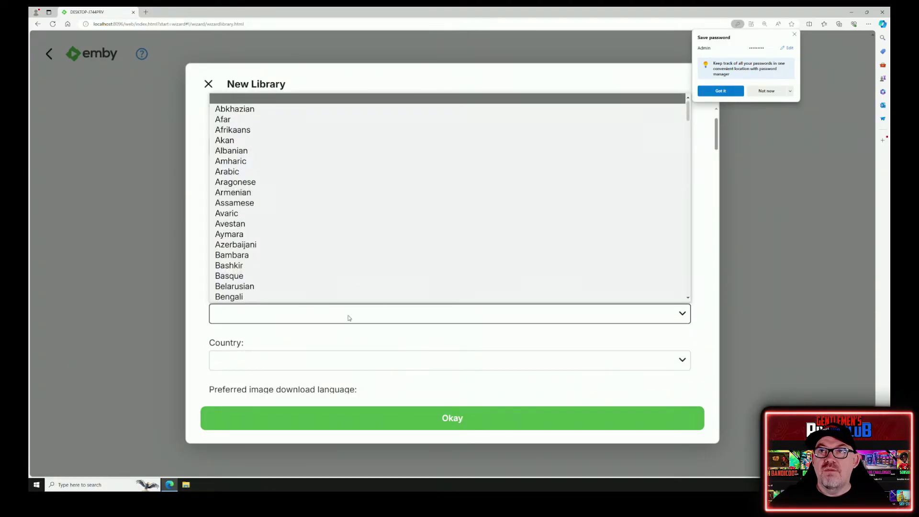
{"action": "key", "text": "e"}
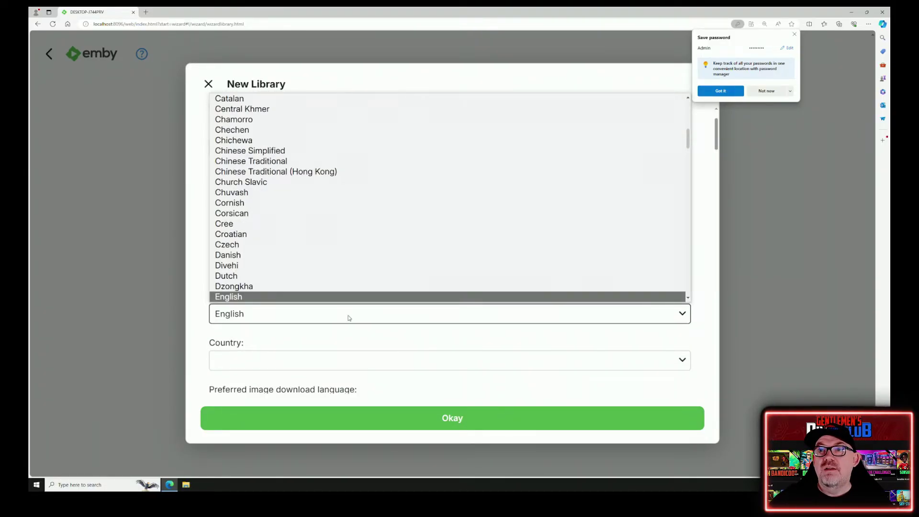
{"action": "left_click", "coordinate": [331, 297]}
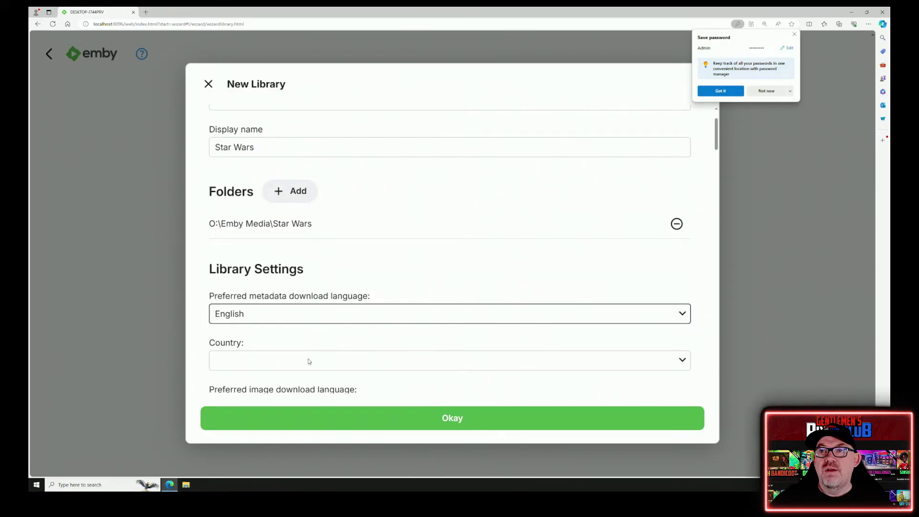
{"action": "left_click", "coordinate": [309, 361]}
{"action": "type", "text": "un"}
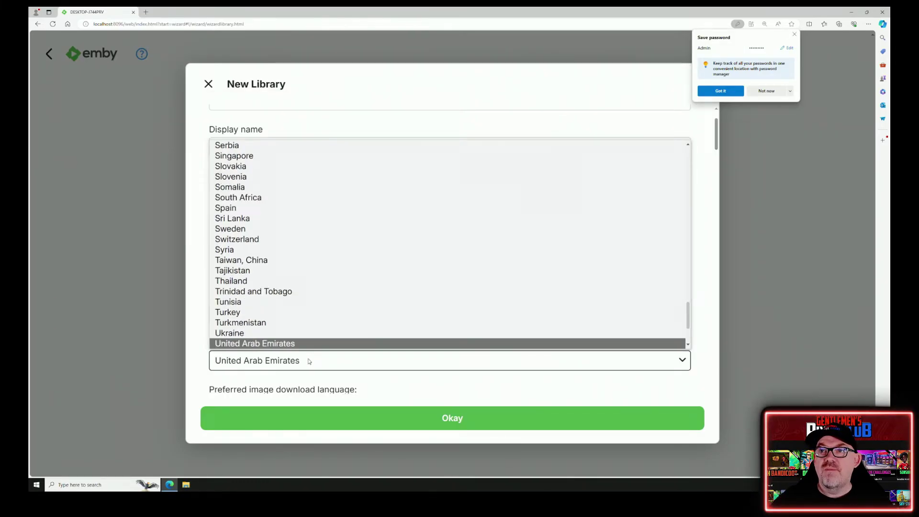
{"action": "key", "text": "Down"}
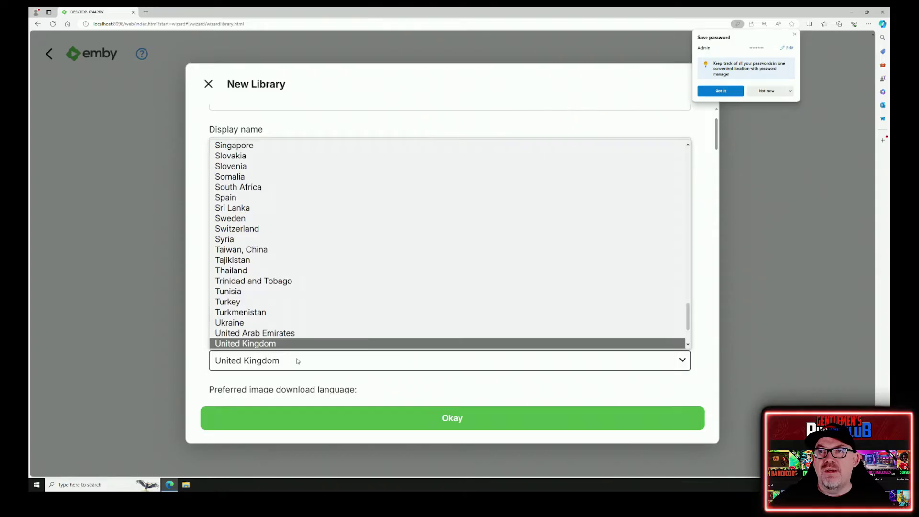
{"action": "left_click", "coordinate": [289, 344]}
{"action": "scroll", "coordinate": [338, 334], "scroll_direction": "down", "scroll_amount": 4}
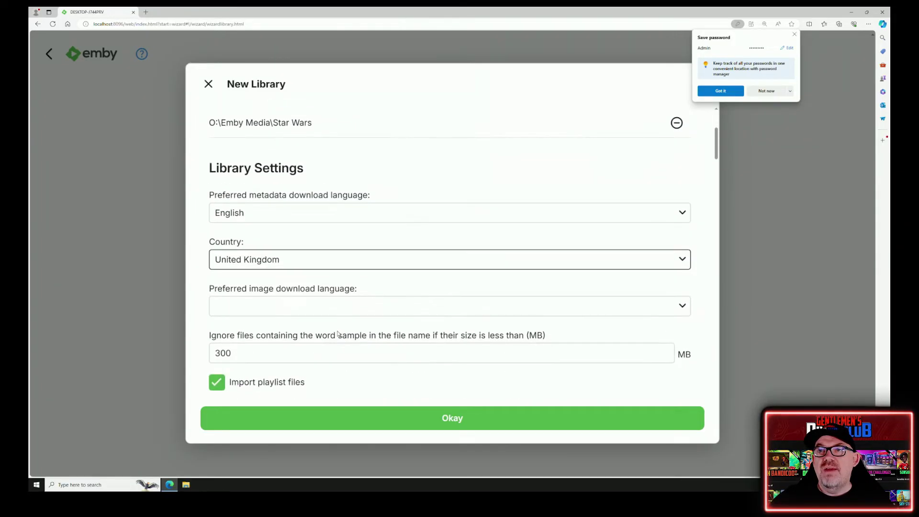
{"action": "left_click", "coordinate": [264, 244]}
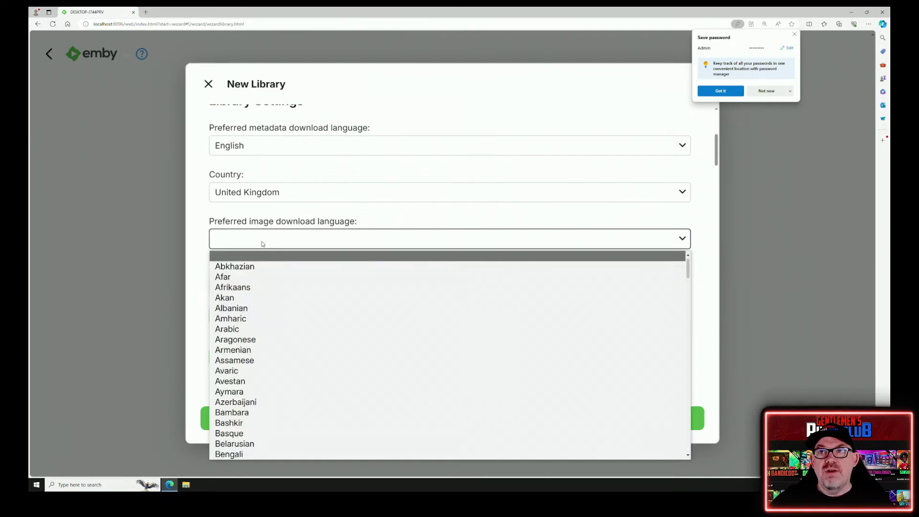
{"action": "type", "text": "es"}
{"action": "scroll", "coordinate": [338, 382], "scroll_direction": "down", "scroll_amount": 3}
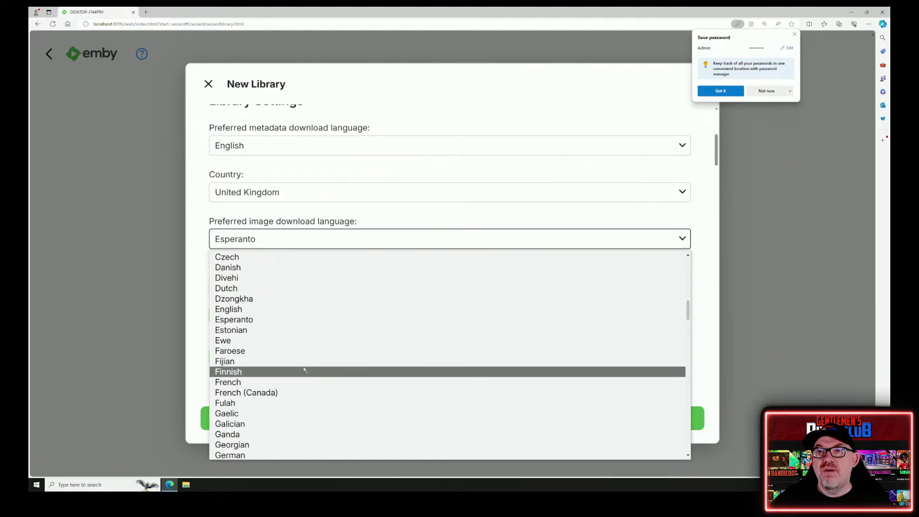
{"action": "left_click", "coordinate": [282, 308]}
- Tick English for subtitle downloads and save the Star Wars library
{"action": "scroll", "coordinate": [313, 298], "scroll_direction": "down", "scroll_amount": 10}
{"action": "scroll", "coordinate": [312, 299], "scroll_direction": "down", "scroll_amount": 10}
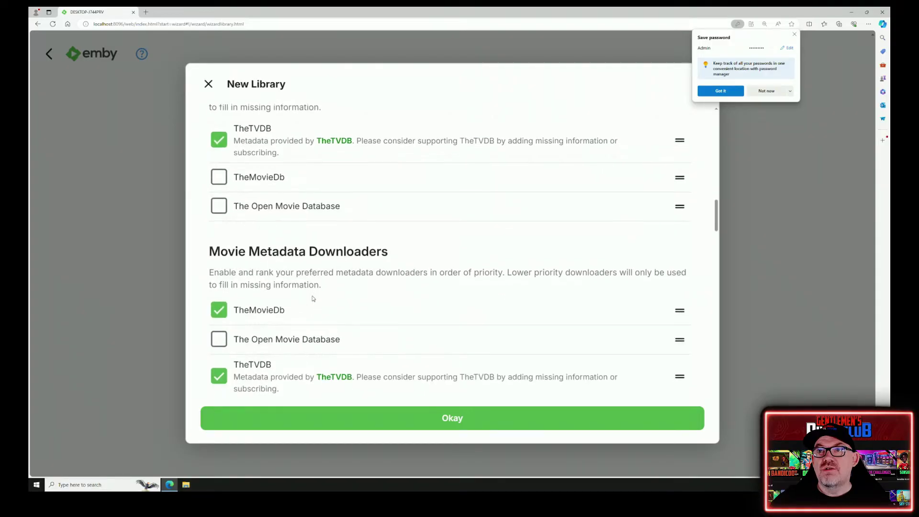
{"action": "scroll", "coordinate": [313, 298], "scroll_direction": "down", "scroll_amount": 10}
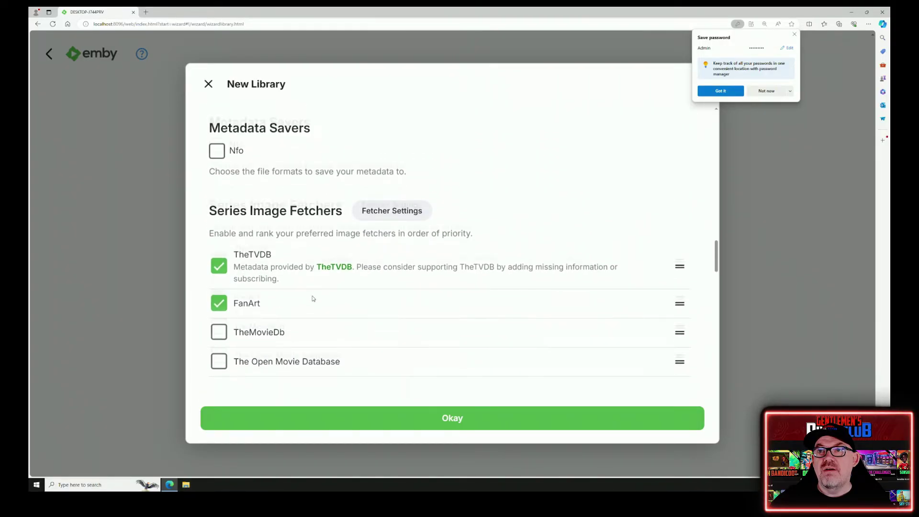
{"action": "scroll", "coordinate": [313, 298], "scroll_direction": "down", "scroll_amount": 10}
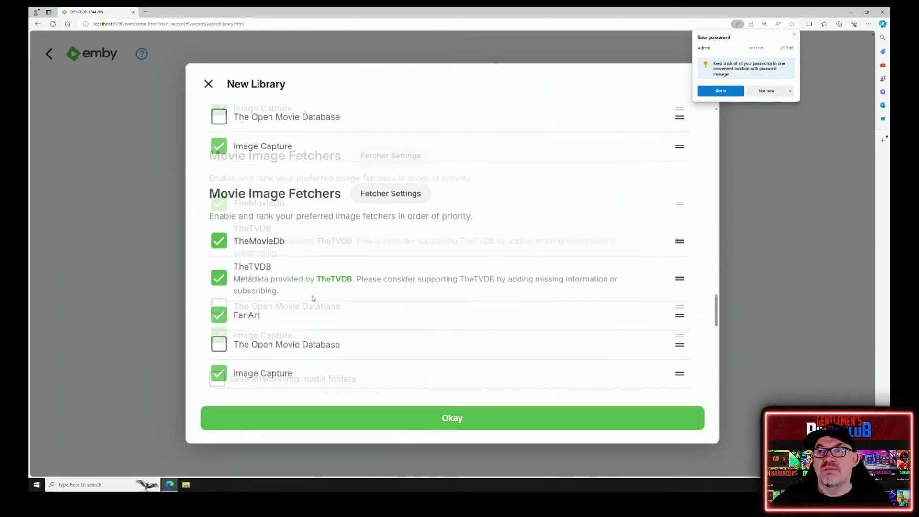
{"action": "scroll", "coordinate": [313, 298], "scroll_direction": "down", "scroll_amount": 4}
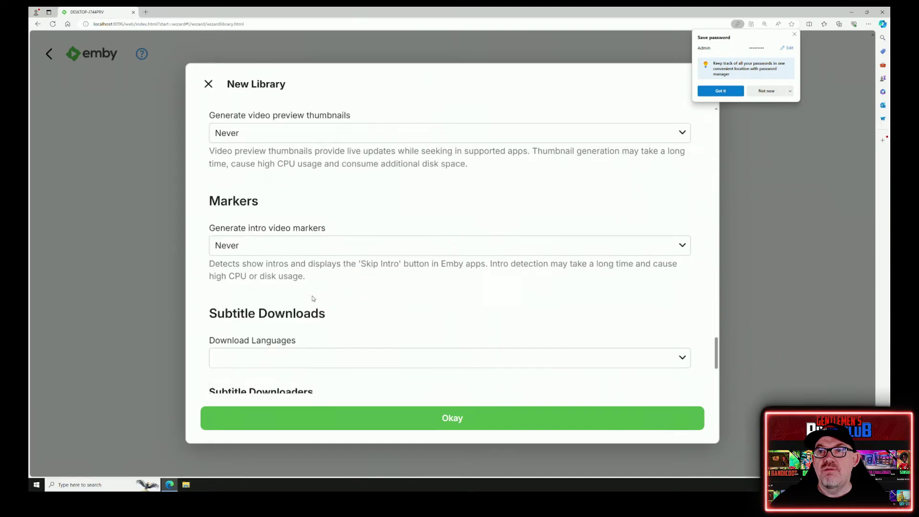
{"action": "left_click", "coordinate": [291, 295]}
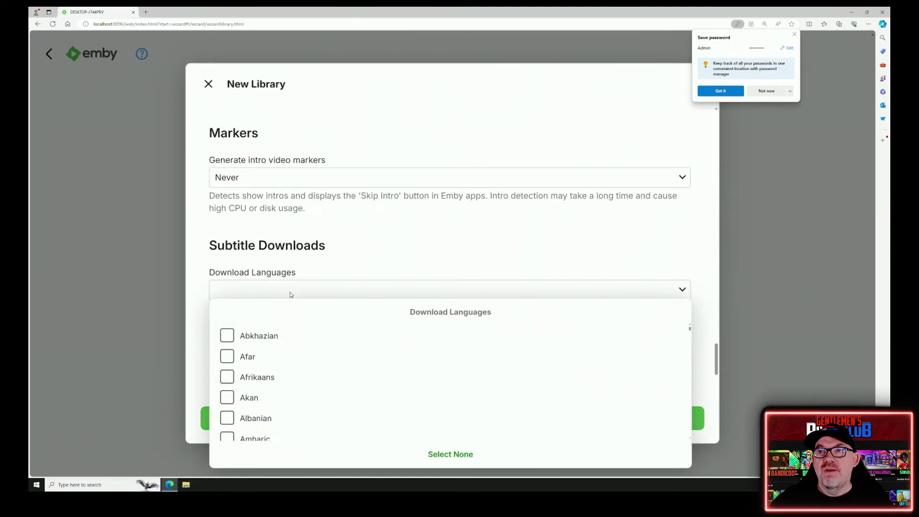
{"action": "scroll", "coordinate": [303, 351], "scroll_direction": "down", "scroll_amount": 10}
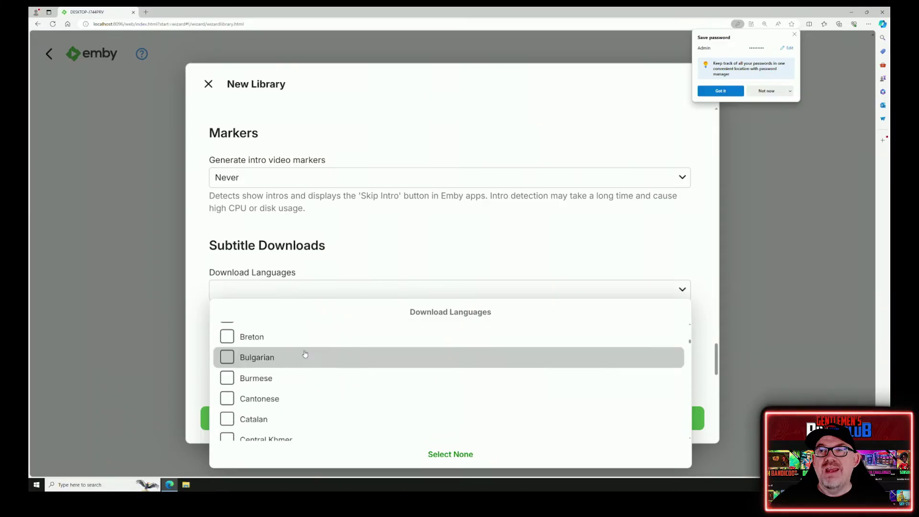
{"action": "scroll", "coordinate": [304, 353], "scroll_direction": "down", "scroll_amount": 8}
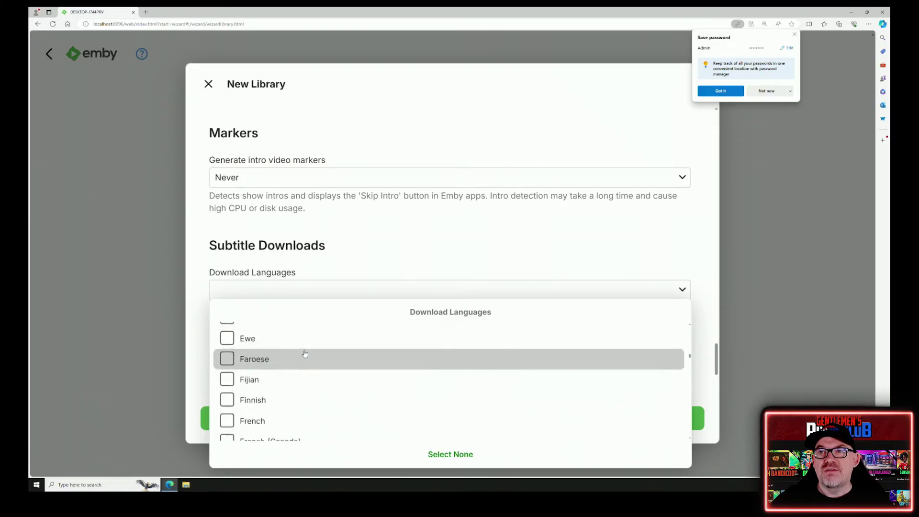
{"action": "left_click", "coordinate": [227, 376]}
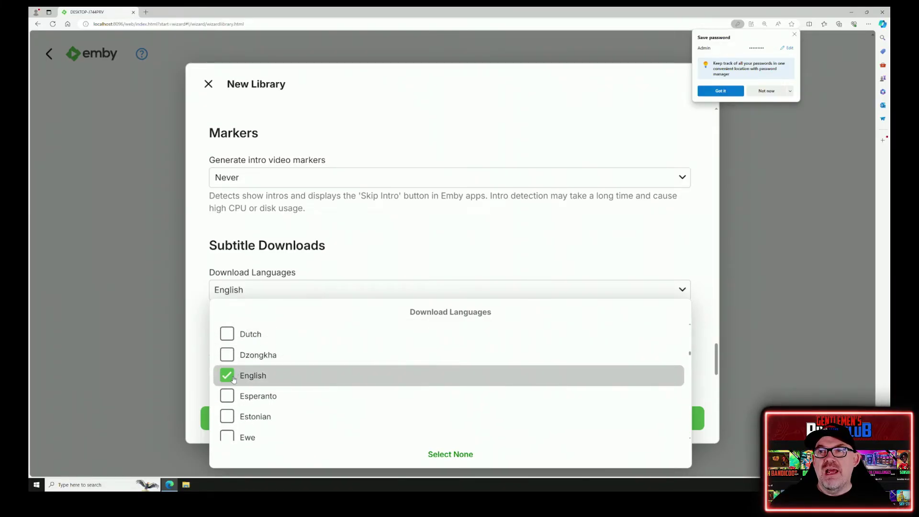
{"action": "left_click", "coordinate": [446, 251]}
{"action": "left_click", "coordinate": [461, 421]}
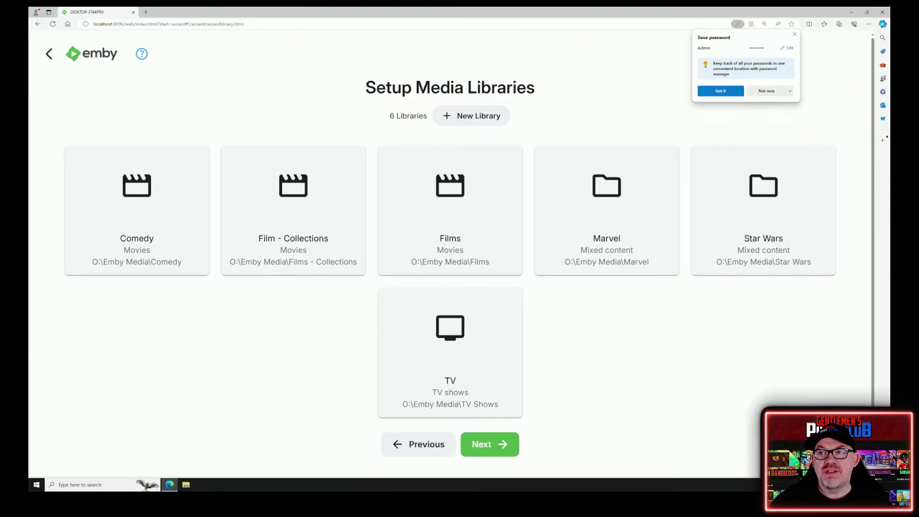
- Accept the six-library list and proceed to the Preferred Metadata Language step
{"action": "left_click", "coordinate": [490, 448]}
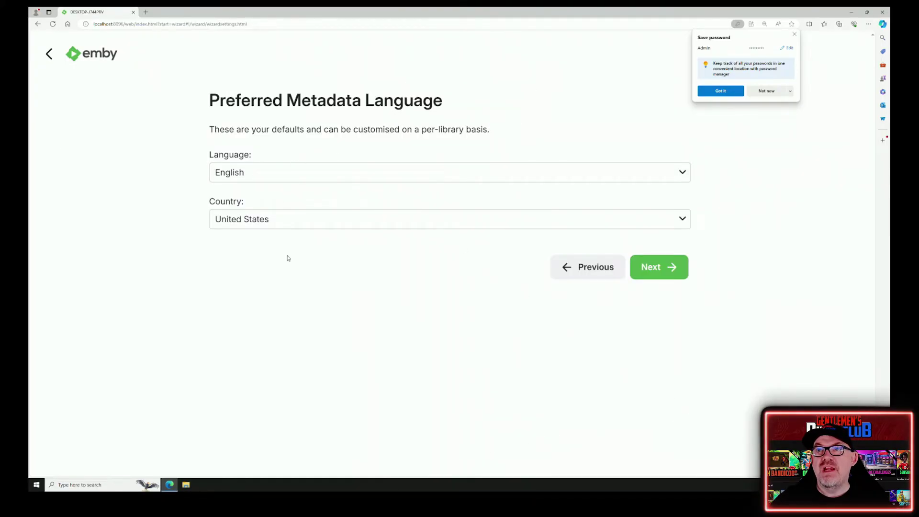
- Set the default country to United Kingdom, accept the terms of use, and finish the wizard
{"action": "left_click", "coordinate": [275, 224]}
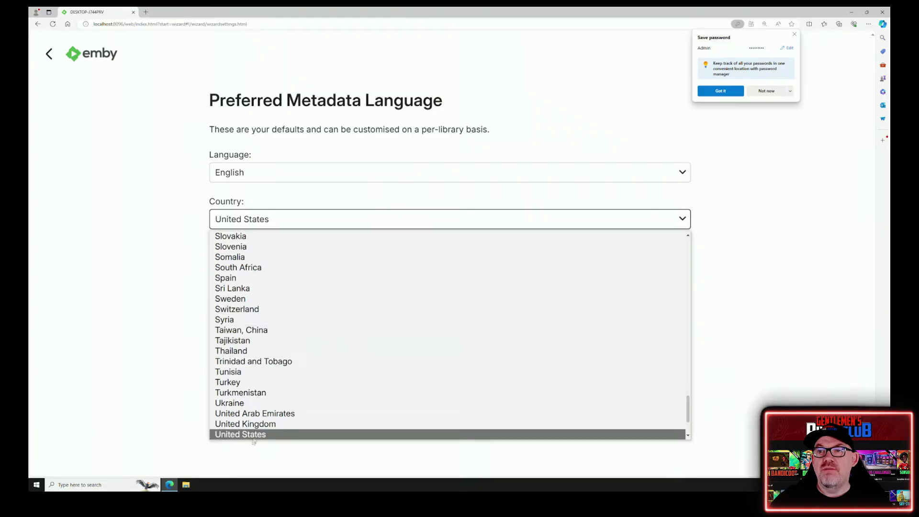
{"action": "left_click", "coordinate": [264, 425]}
{"action": "left_click", "coordinate": [641, 277]}
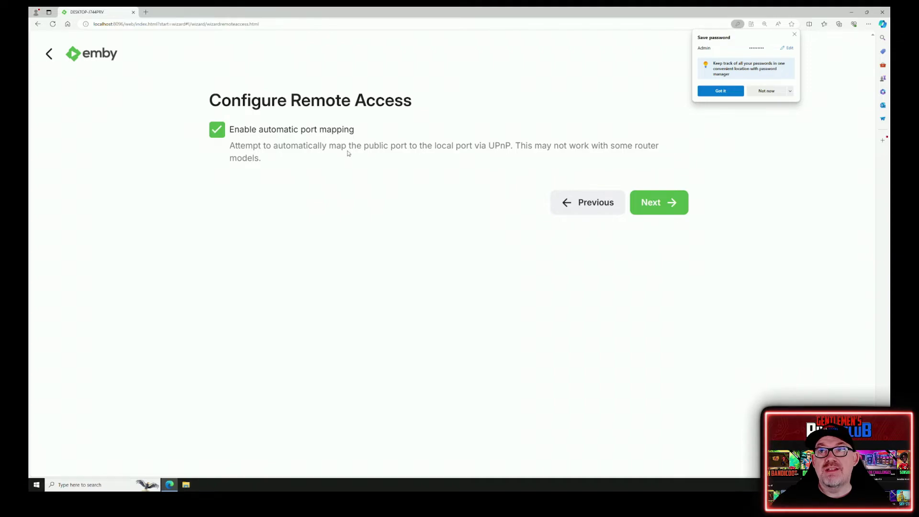
{"action": "left_click", "coordinate": [650, 205]}
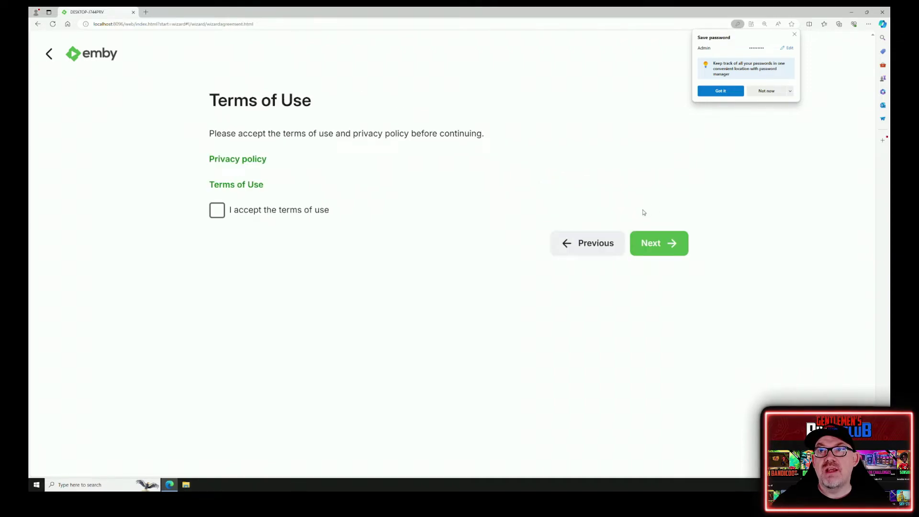
{"action": "left_click", "coordinate": [225, 211]}
{"action": "left_click", "coordinate": [657, 245]}
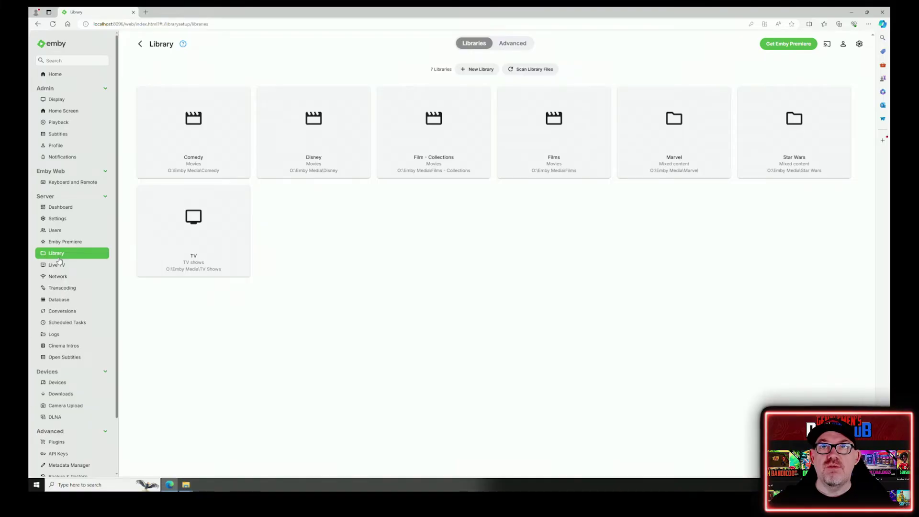
- In Home Screen settings, drag Films to the top, then TV, Film - Collections, and Star Wars above Marvel
{"action": "left_click", "coordinate": [78, 113]}
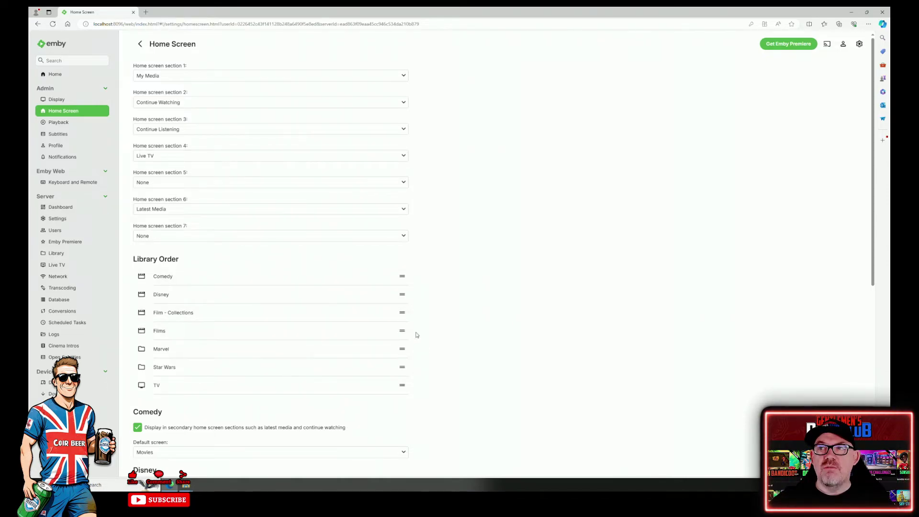
{"action": "left_click_drag", "start_coordinate": [400, 330], "coordinate": [395, 277]}
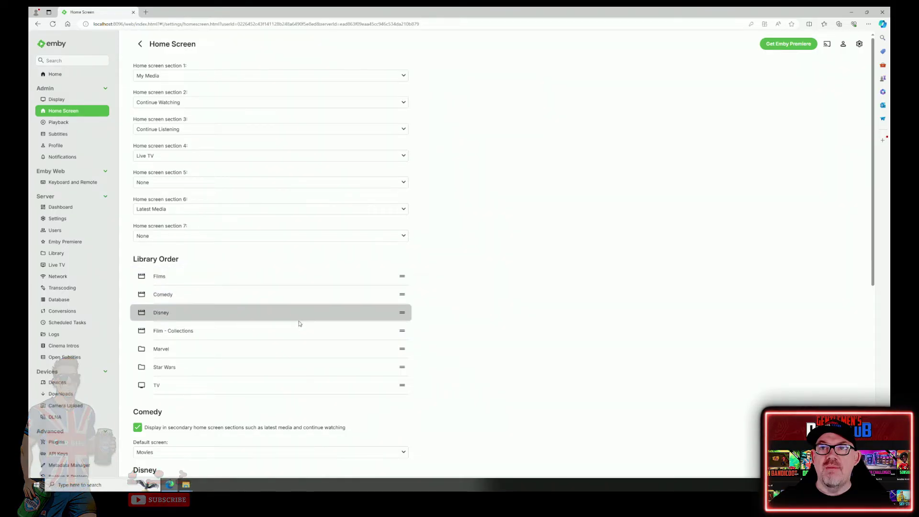
{"action": "left_click_drag", "start_coordinate": [289, 323], "coordinate": [287, 293]}
{"action": "left_click_drag", "start_coordinate": [257, 385], "coordinate": [257, 288]}
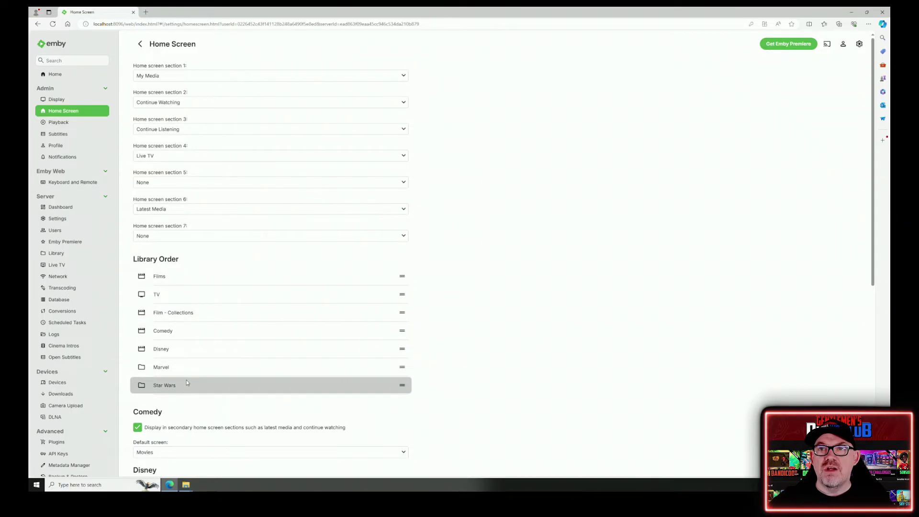
{"action": "left_click_drag", "start_coordinate": [188, 383], "coordinate": [225, 378]}
{"action": "left_click_drag", "start_coordinate": [401, 385], "coordinate": [390, 355]}
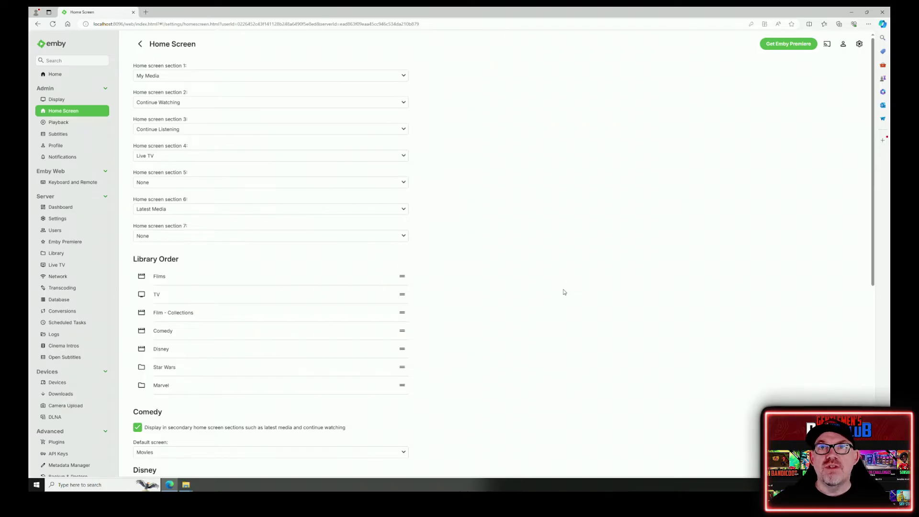
- Create a new user named Demo from the Users page
{"action": "left_click", "coordinate": [65, 232]}
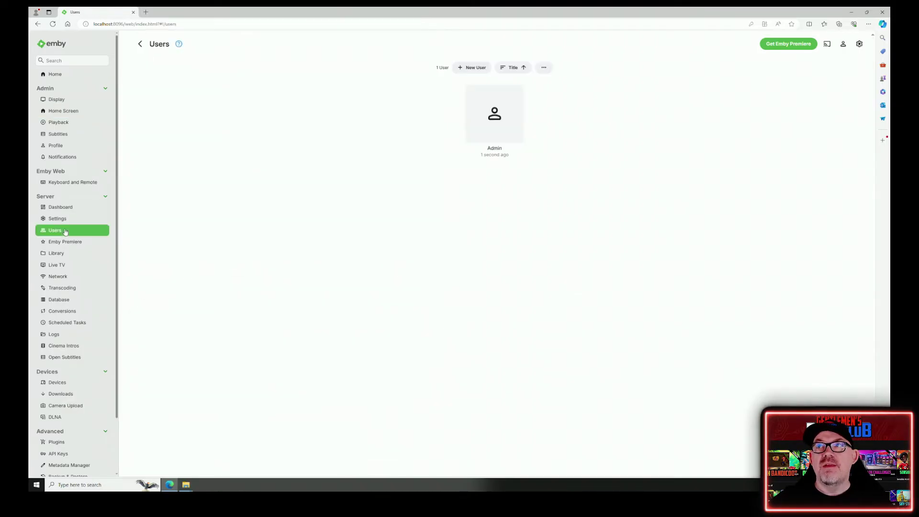
{"action": "left_click", "coordinate": [480, 70]}
{"action": "left_click", "coordinate": [233, 78]}
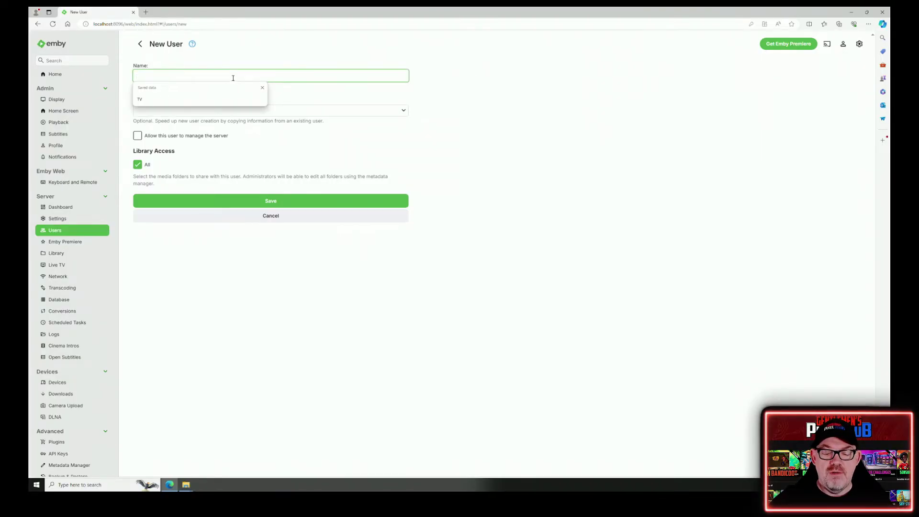
{"action": "type", "text": "Demo"}
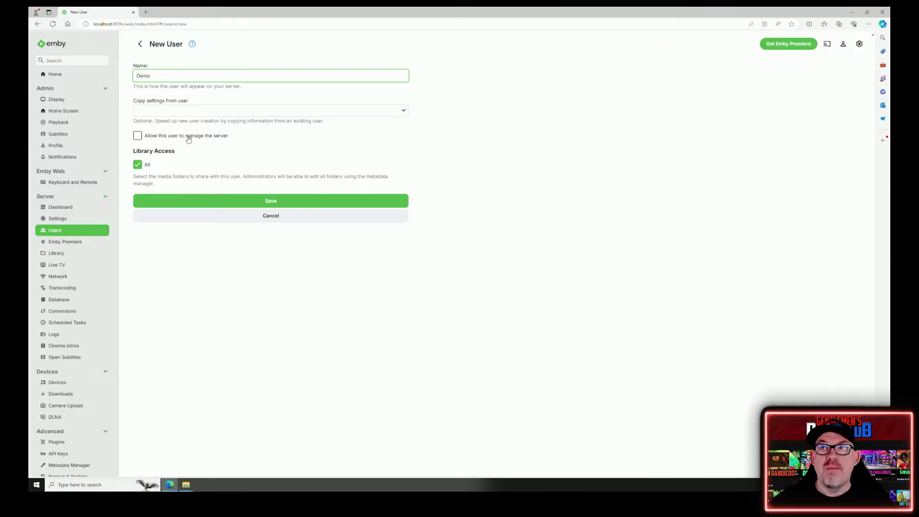
{"action": "left_click", "coordinate": [262, 205]}
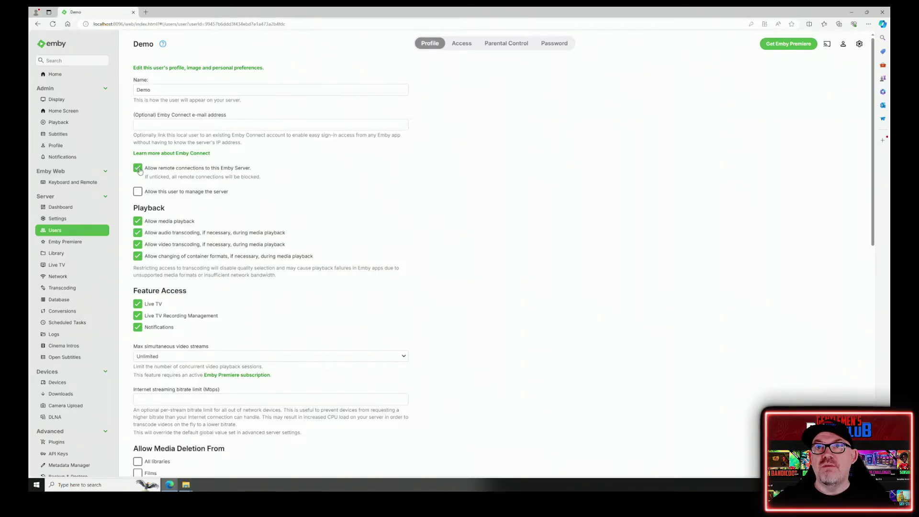
- Untick Allow remote connections and Allow remote control of shared devices for Demo, then save
{"action": "left_click", "coordinate": [139, 169]}
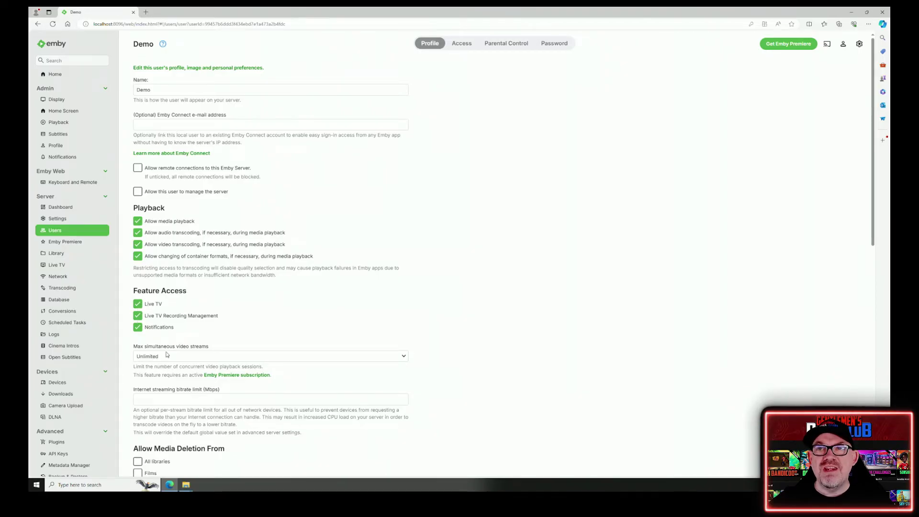
{"action": "scroll", "coordinate": [172, 340], "scroll_direction": "down", "scroll_amount": 4}
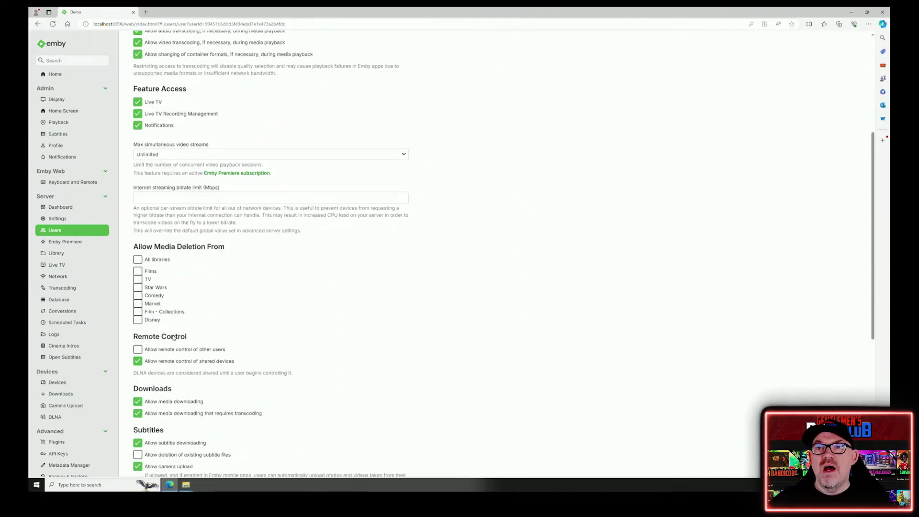
{"action": "left_click", "coordinate": [138, 362]}
{"action": "scroll", "coordinate": [209, 317], "scroll_direction": "down", "scroll_amount": 2}
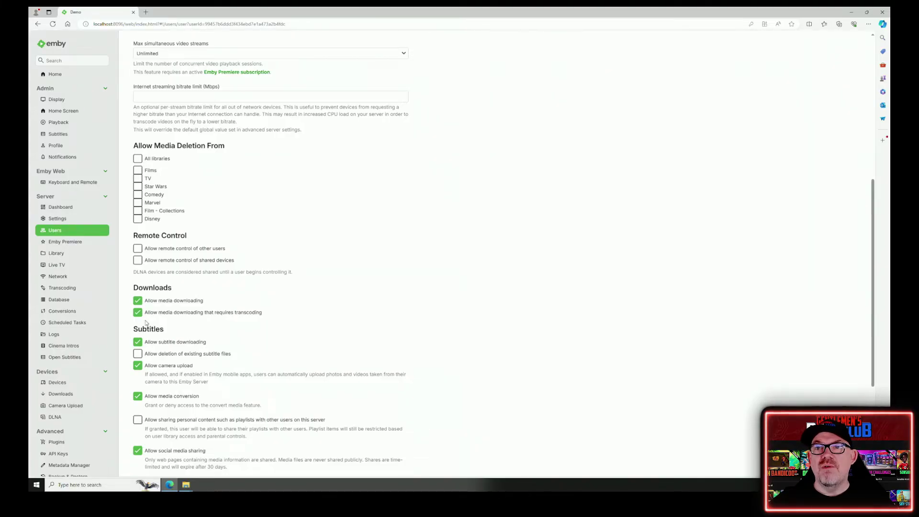
{"action": "scroll", "coordinate": [145, 321], "scroll_direction": "down", "scroll_amount": 2}
{"action": "scroll", "coordinate": [146, 323], "scroll_direction": "down", "scroll_amount": 2}
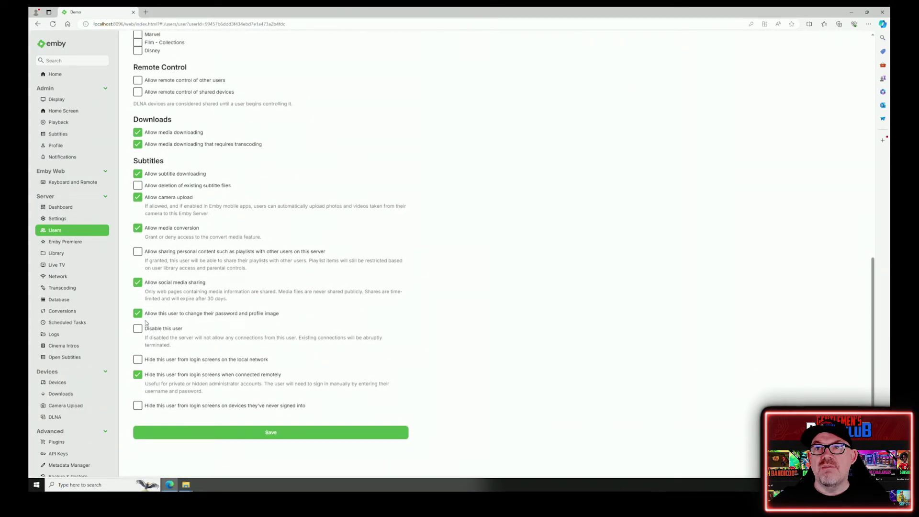
{"action": "scroll", "coordinate": [146, 323], "scroll_direction": "up", "scroll_amount": 3}
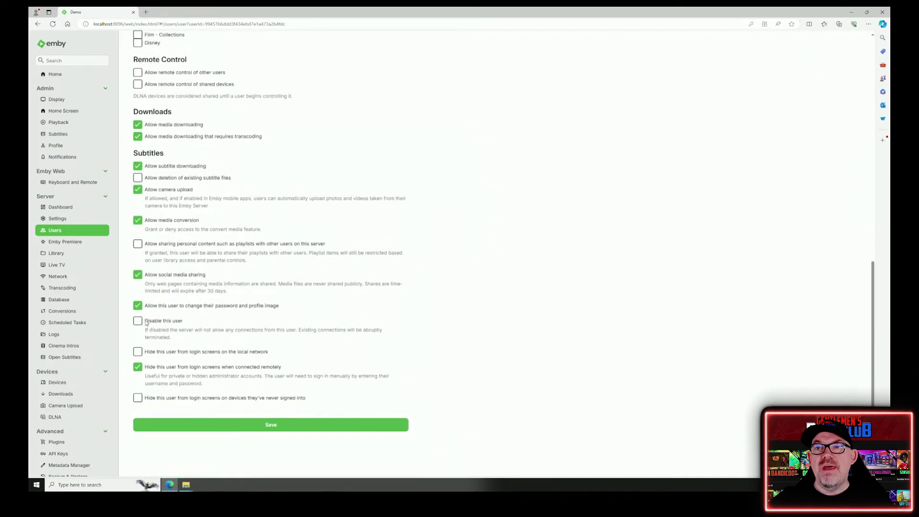
{"action": "scroll", "coordinate": [146, 324], "scroll_direction": "up", "scroll_amount": 3}
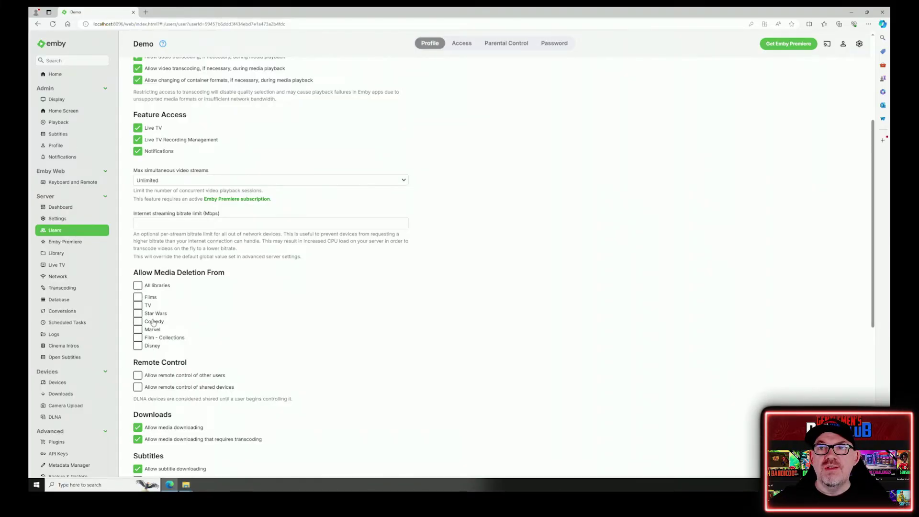
{"action": "scroll", "coordinate": [268, 299], "scroll_direction": "down", "scroll_amount": 6}
{"action": "left_click", "coordinate": [281, 425]}
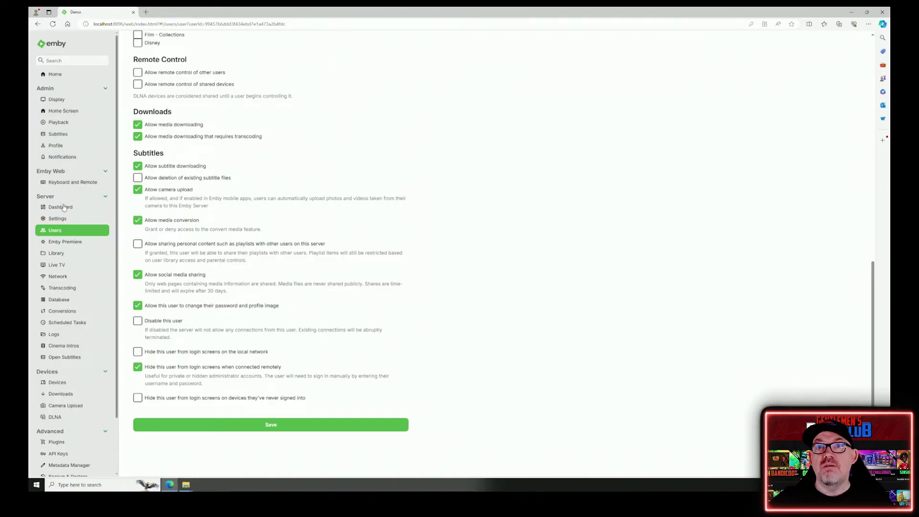
{"action": "scroll", "coordinate": [266, 180], "scroll_direction": "up", "scroll_amount": 15}
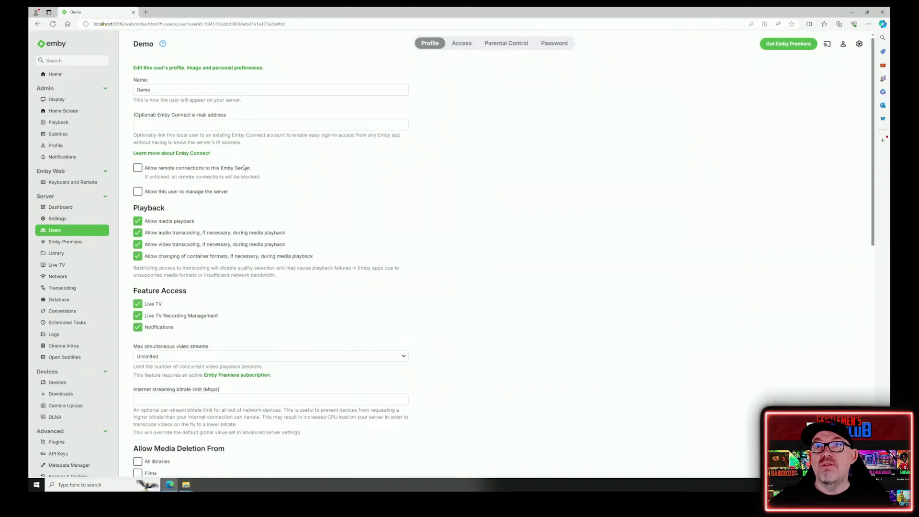
- Sign out of the admin account from the user menu
{"action": "left_click", "coordinate": [858, 44]}
{"action": "left_click", "coordinate": [843, 44]}
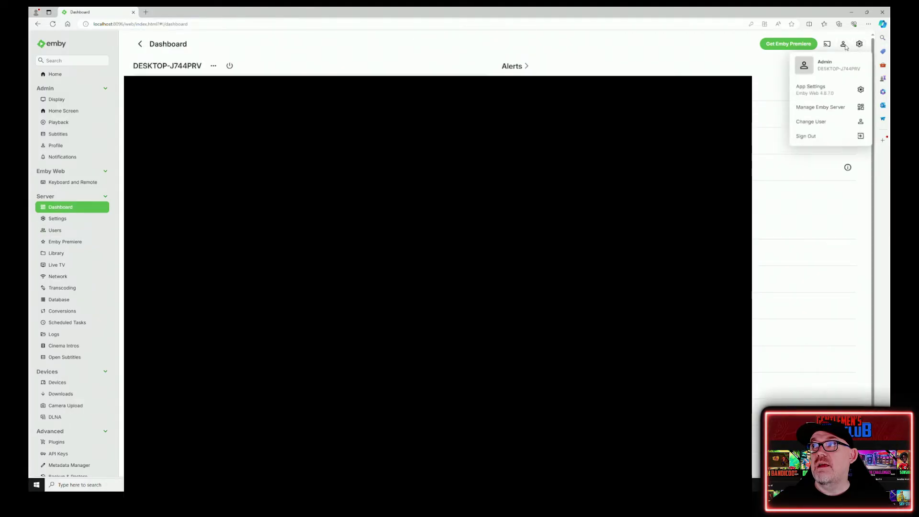
{"action": "left_click", "coordinate": [813, 138]}
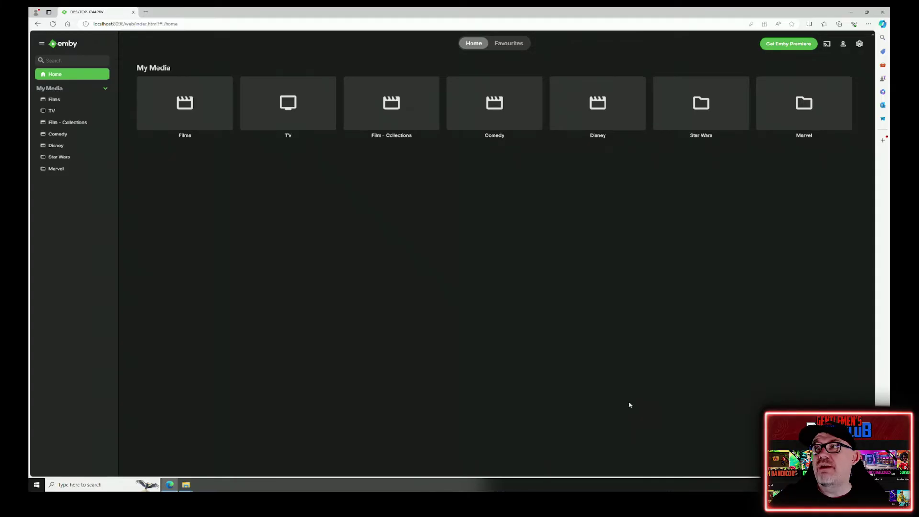
- As Demo, check the App Settings Home Screen library order, then go to Home
{"action": "left_click", "coordinate": [858, 44]}
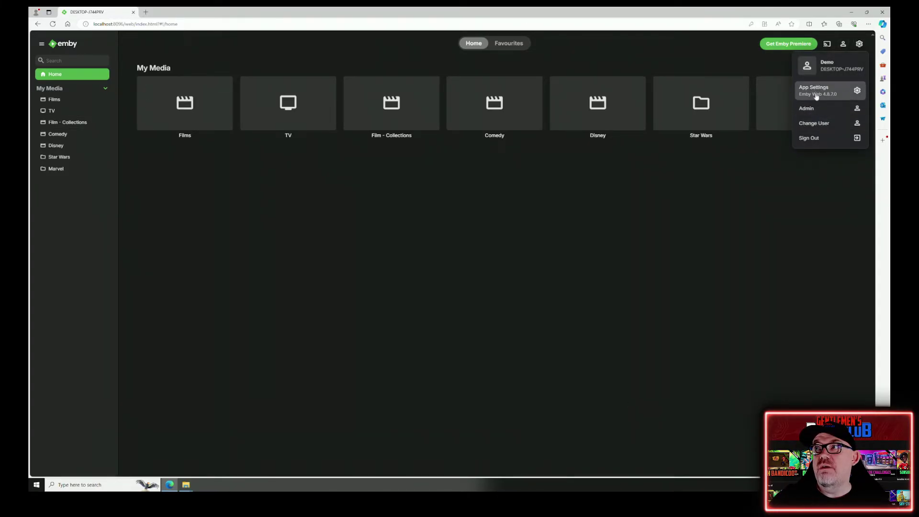
{"action": "left_click", "coordinate": [814, 91]}
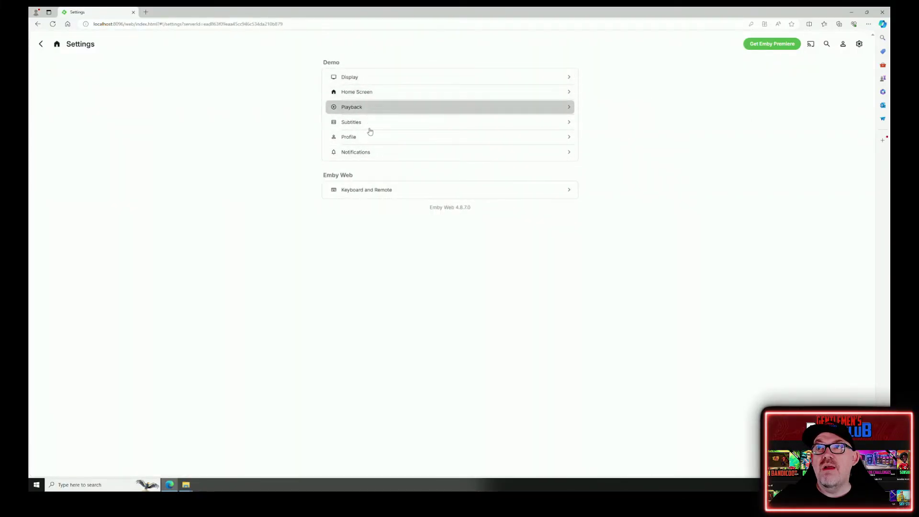
{"action": "left_click", "coordinate": [369, 92]}
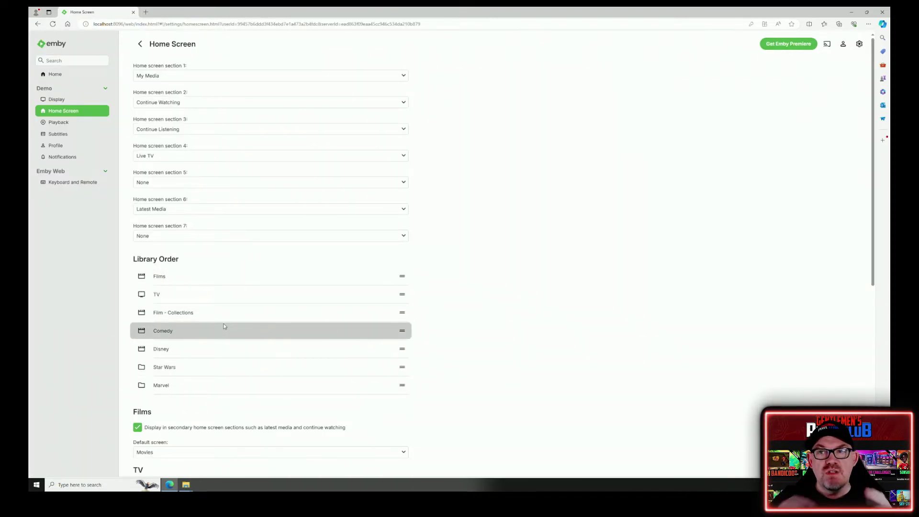
{"action": "left_click", "coordinate": [58, 75]}
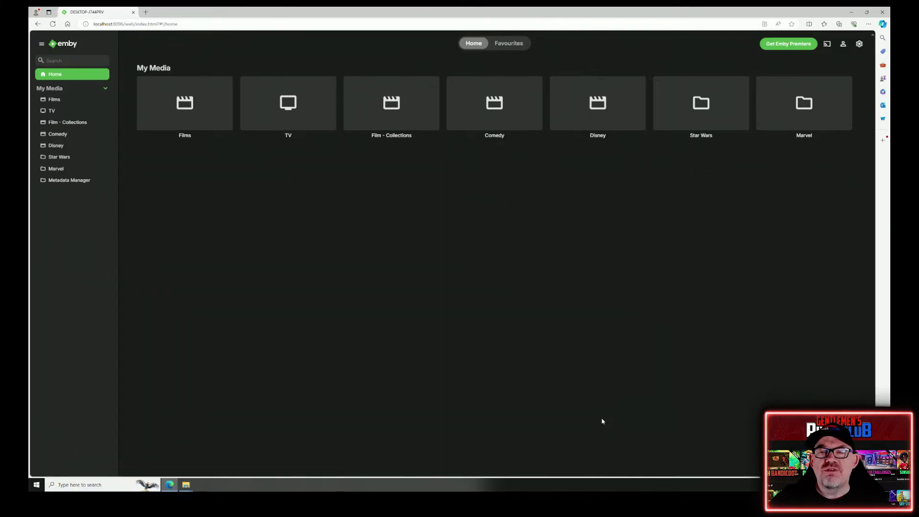
- Run Scan Library Files on the Films library and reload the page
{"action": "left_click", "coordinate": [227, 126]}
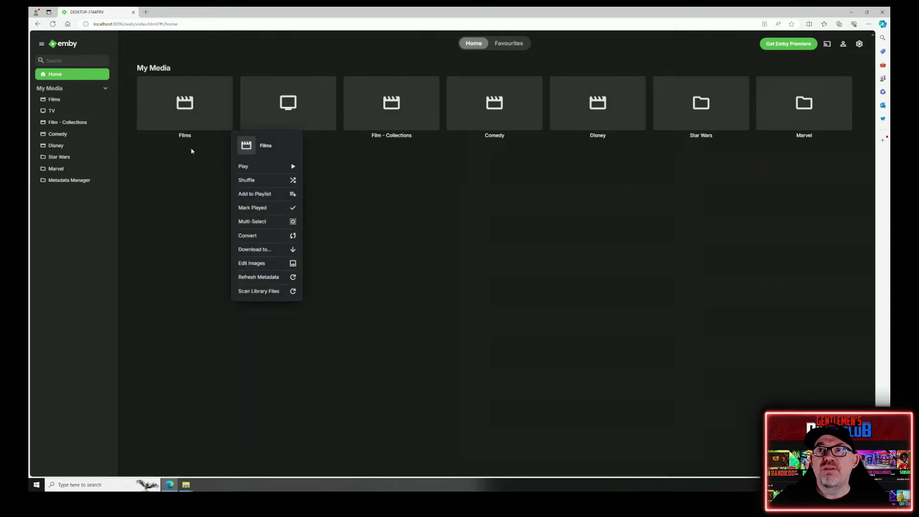
{"action": "left_click", "coordinate": [272, 294]}
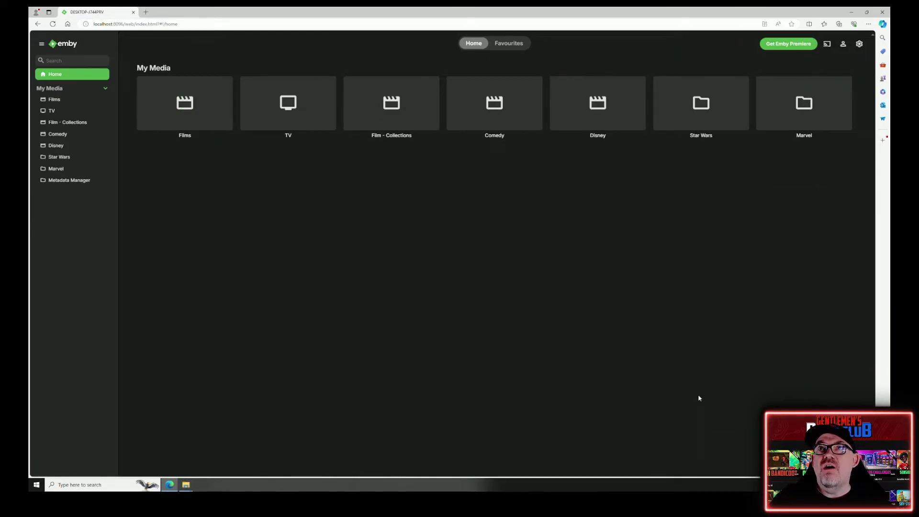
{"action": "right_click", "coordinate": [451, 269]}
{"action": "left_click", "coordinate": [474, 284]}
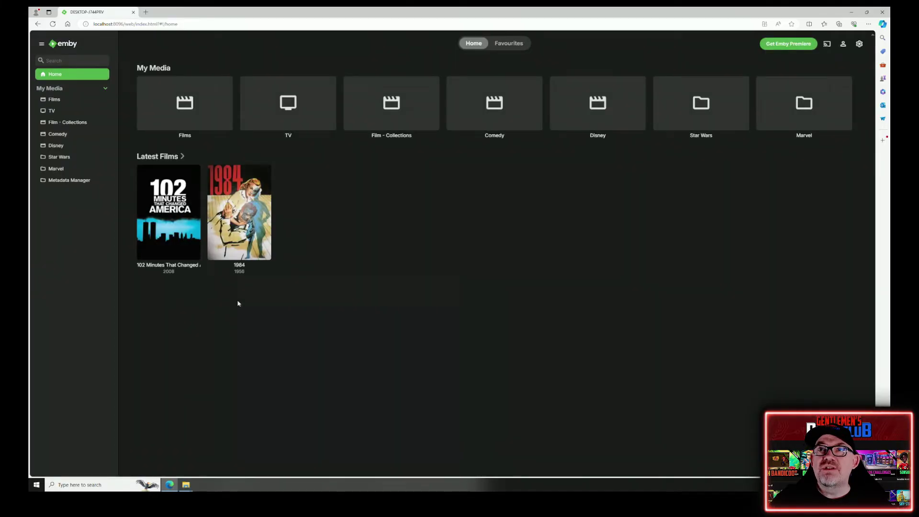
- Check the Films library shows all three films, then open the 1984 details page
{"action": "left_click", "coordinate": [230, 108]}
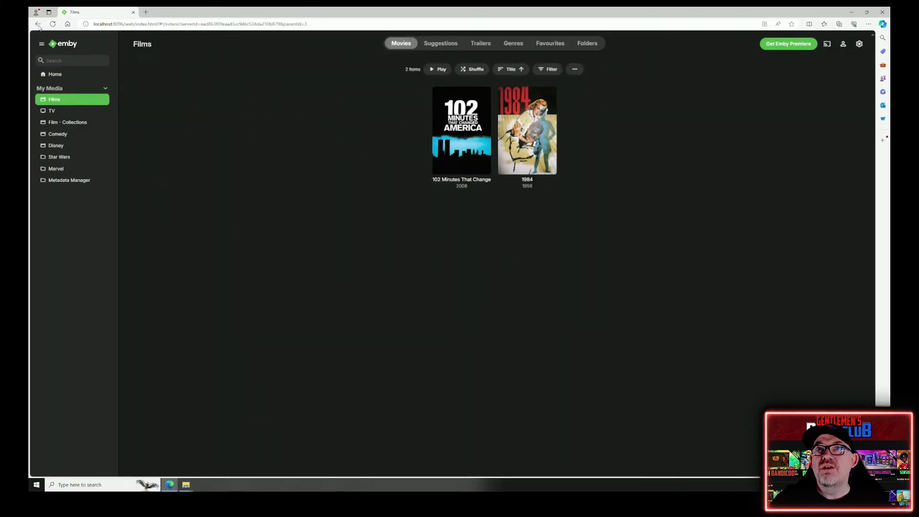
{"action": "left_click", "coordinate": [37, 24]}
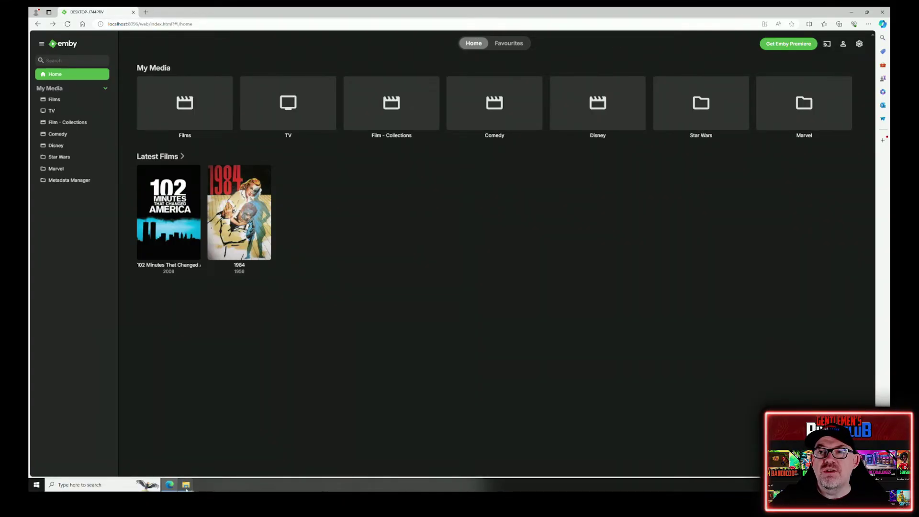
{"action": "mouse_move", "coordinate": [186, 488]}
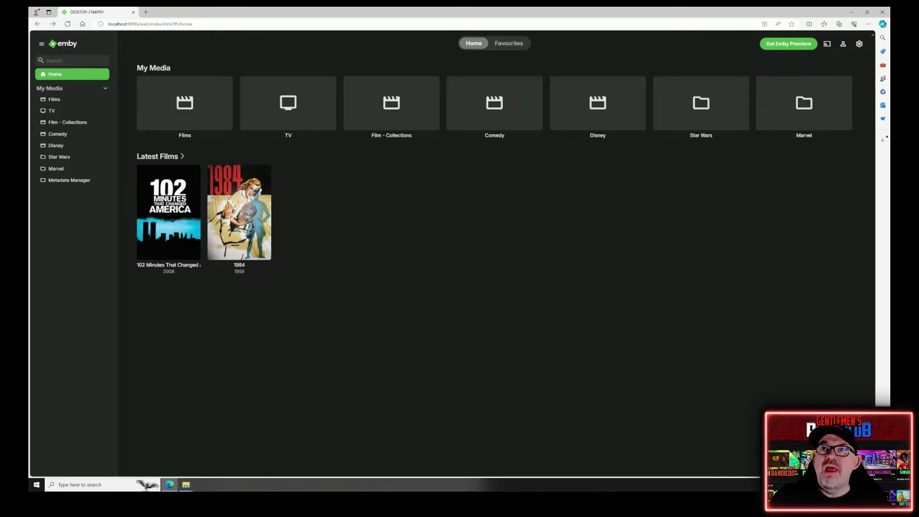
{"action": "left_click", "coordinate": [188, 128]}
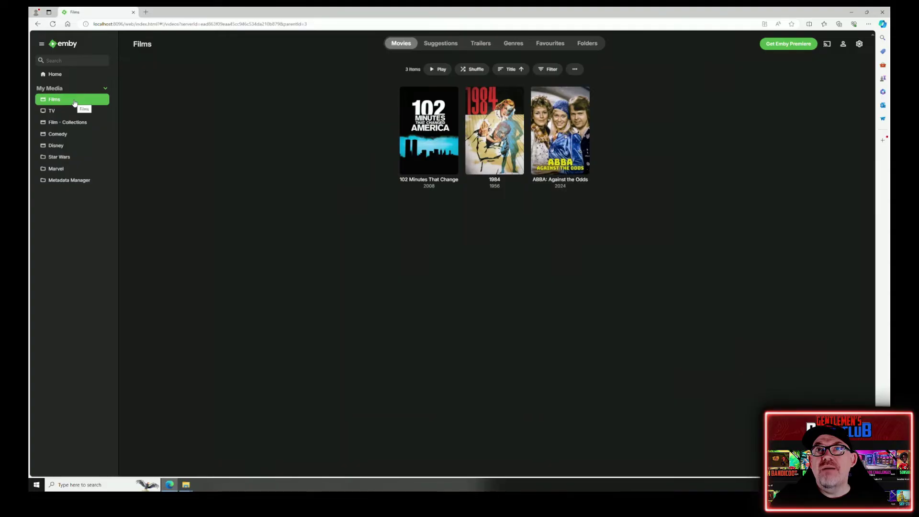
{"action": "left_click", "coordinate": [55, 75]}
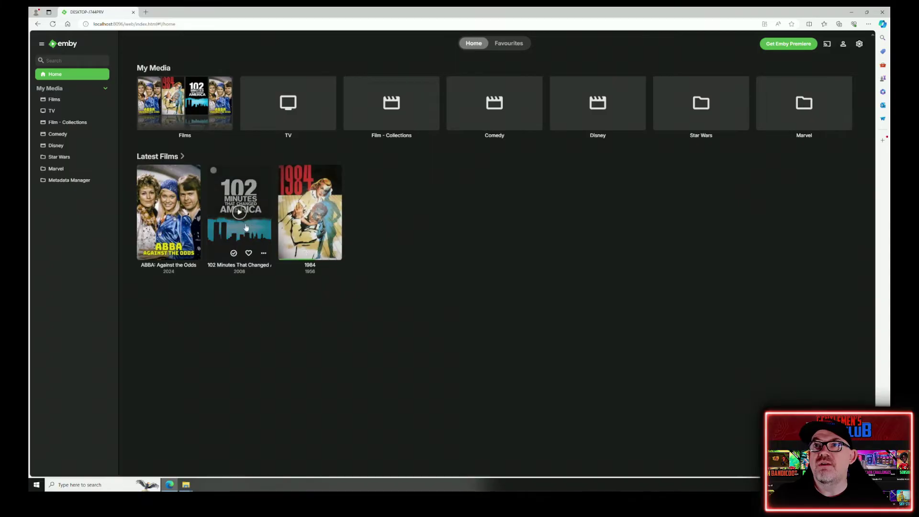
{"action": "left_click", "coordinate": [290, 196]}
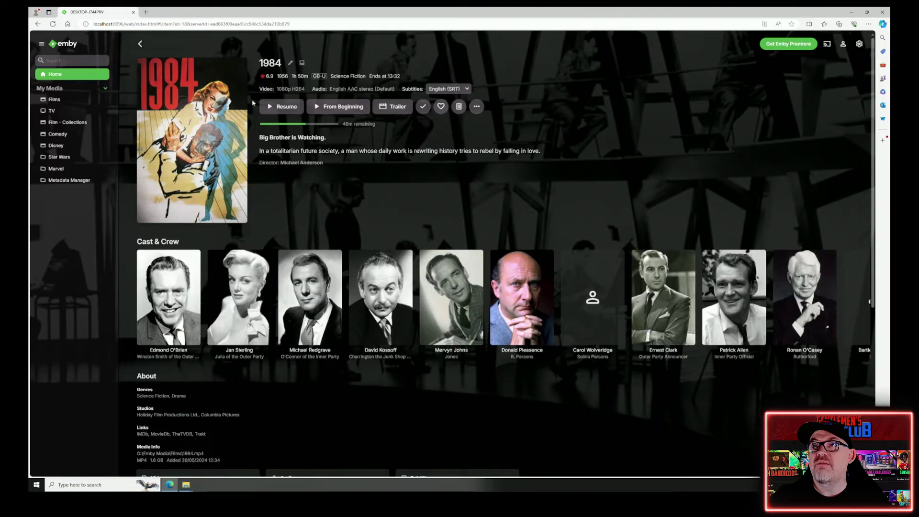
- Play 1984, check its subtitle options, seek near the end, and return home
{"action": "left_click", "coordinate": [339, 109]}
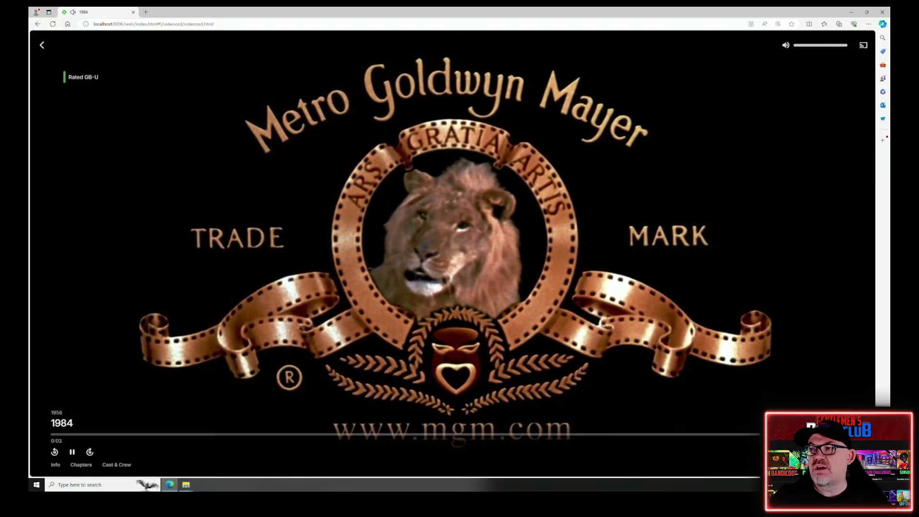
{"action": "left_click", "coordinate": [778, 451]}
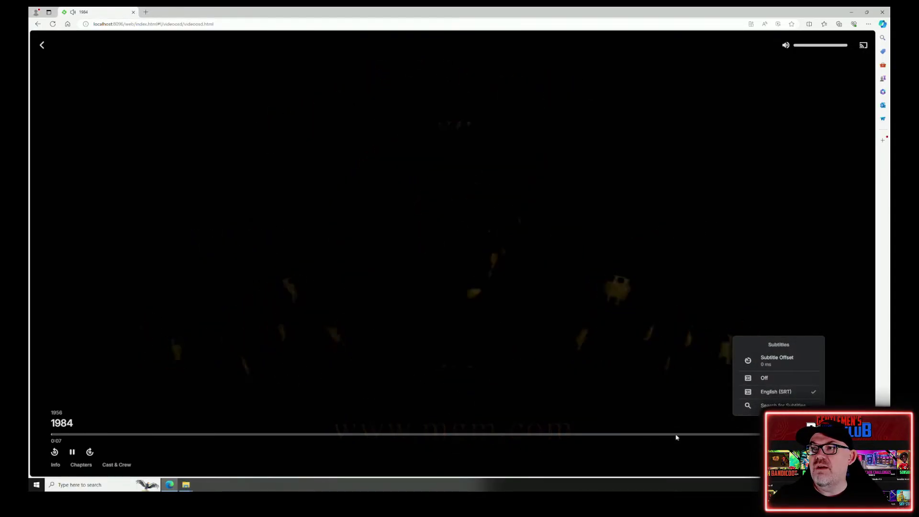
{"action": "left_click", "coordinate": [673, 435]}
{"action": "left_click", "coordinate": [673, 434]}
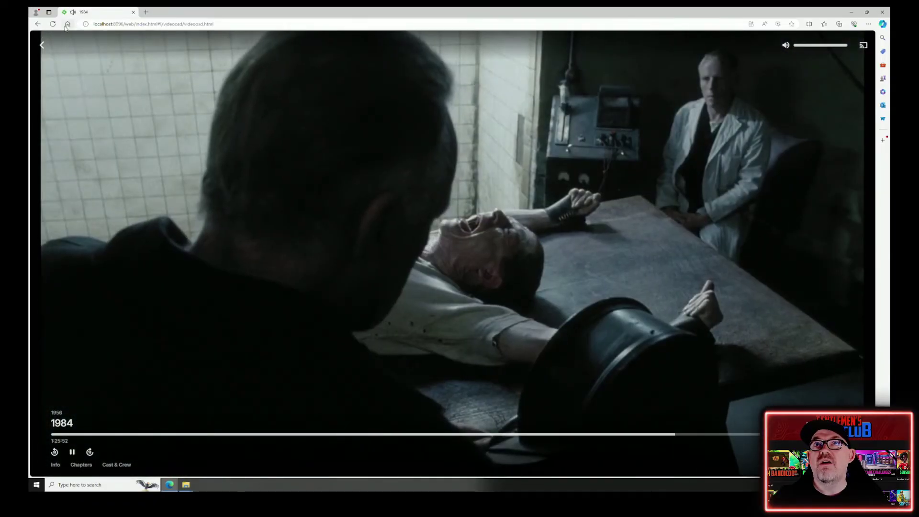
{"action": "left_click", "coordinate": [67, 23]}
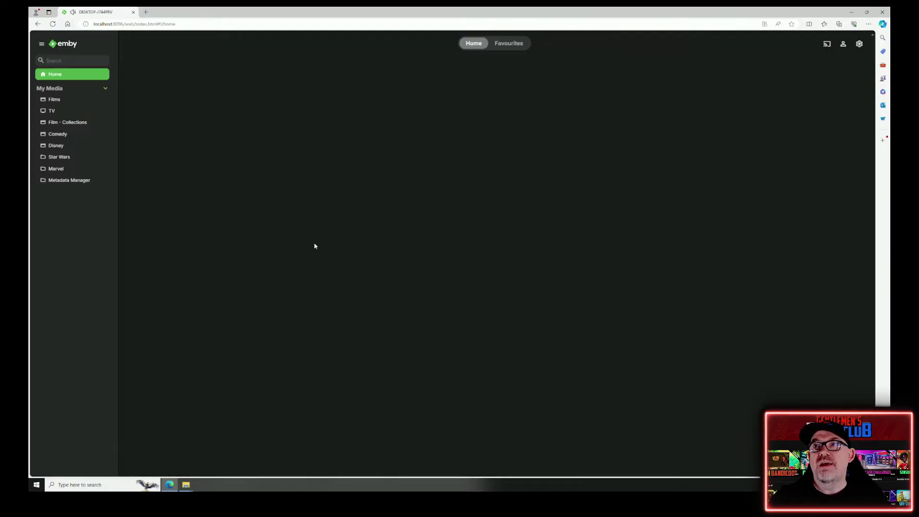
- Remove the 1984 card from Continue Watching and confirm Remove
{"action": "mouse_move", "coordinate": [255, 224]}
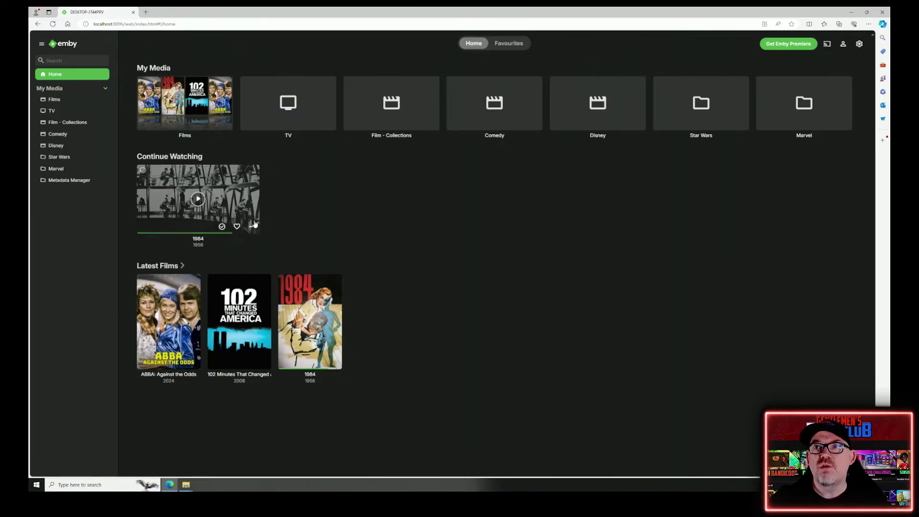
{"action": "left_click", "coordinate": [253, 227]}
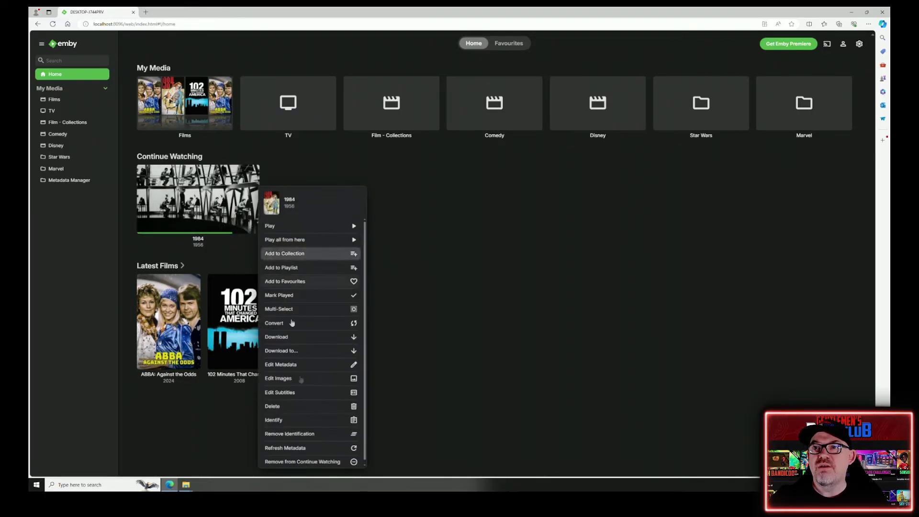
{"action": "left_click", "coordinate": [320, 462]}
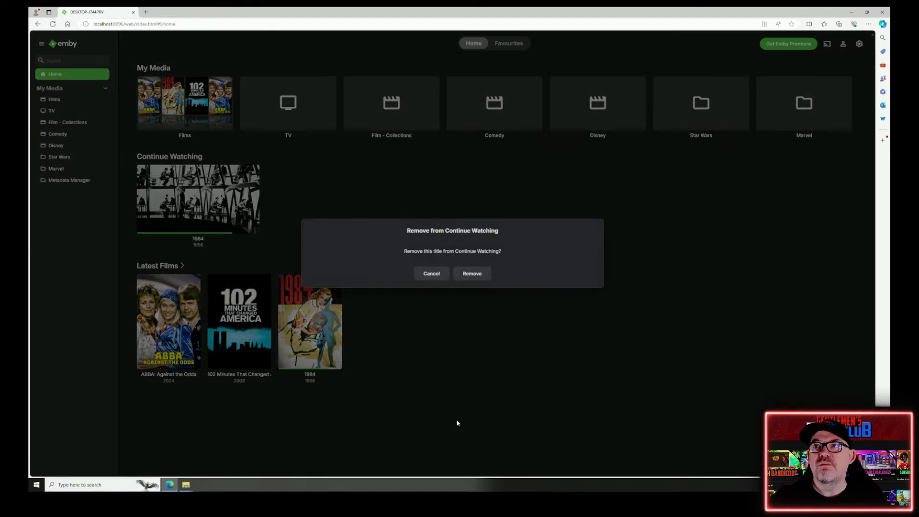
{"action": "left_click", "coordinate": [474, 275]}
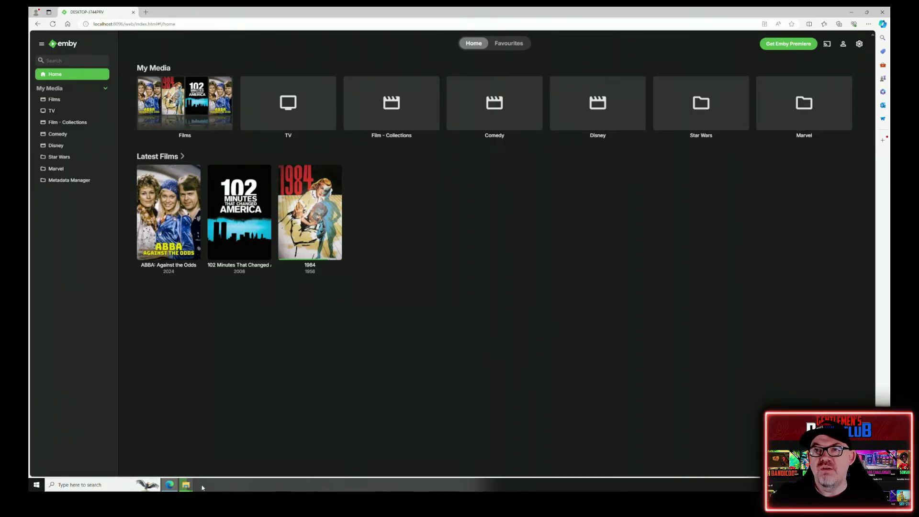
{"action": "left_click", "coordinate": [173, 186]}
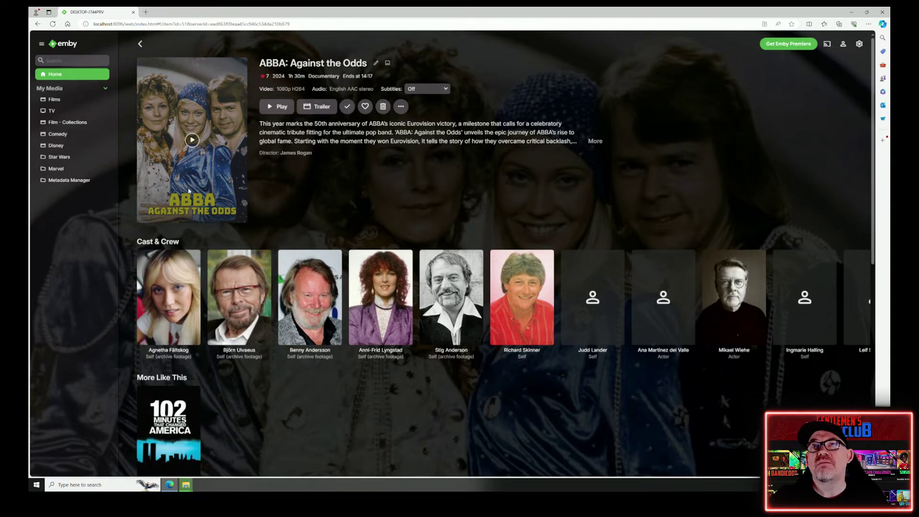
{"action": "left_click", "coordinate": [54, 76]}
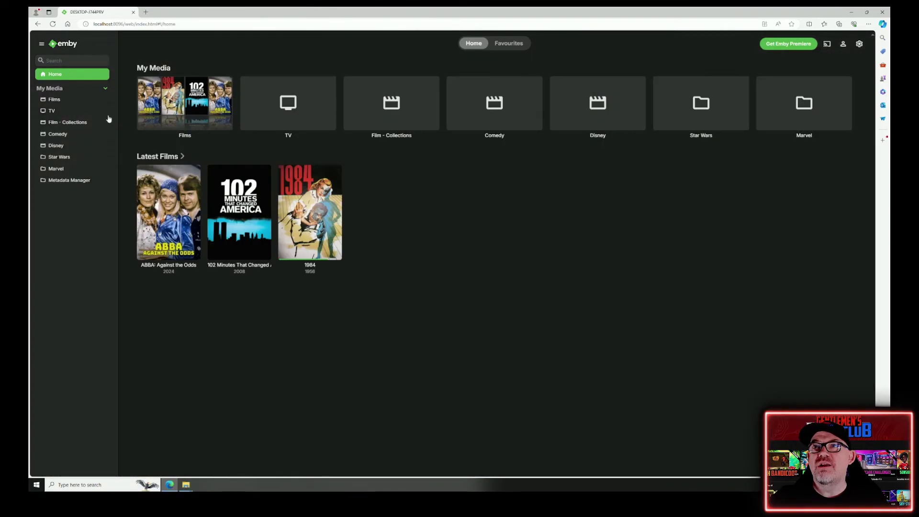
{"action": "left_click", "coordinate": [235, 201]}
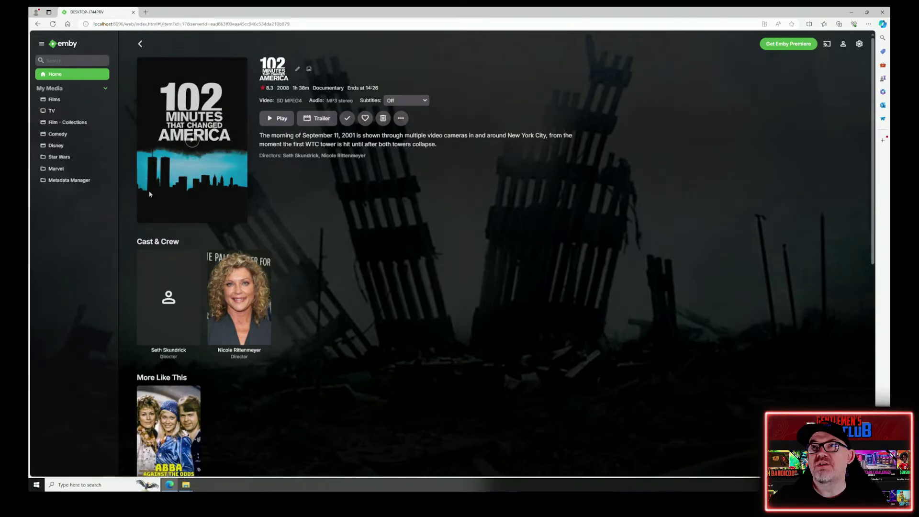
{"action": "mouse_move", "coordinate": [216, 155]}
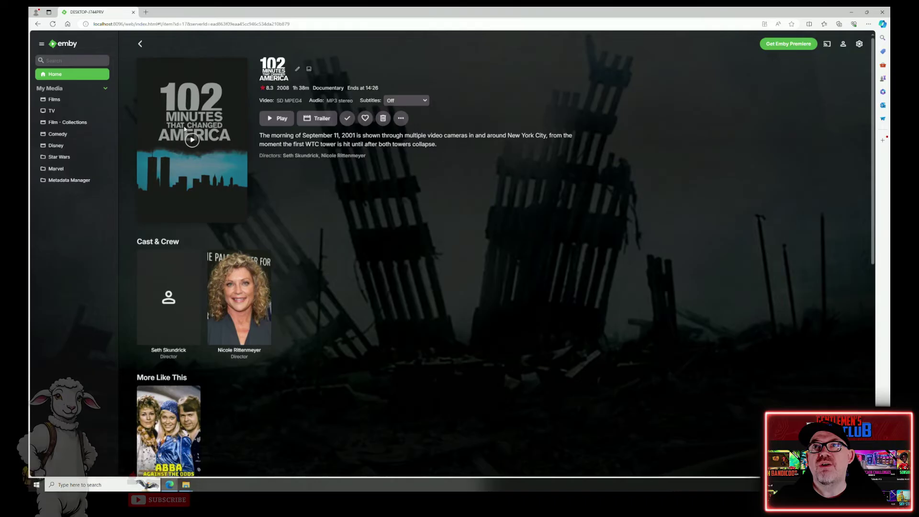
{"action": "left_click", "coordinate": [61, 75]}
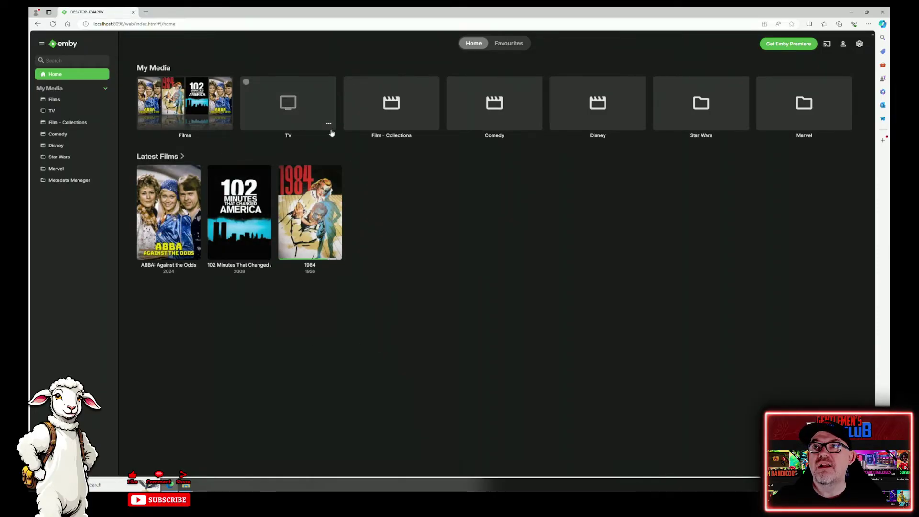
- Scan the TV library files, then open TV and the Automan series
{"action": "right_click", "coordinate": [329, 128]}
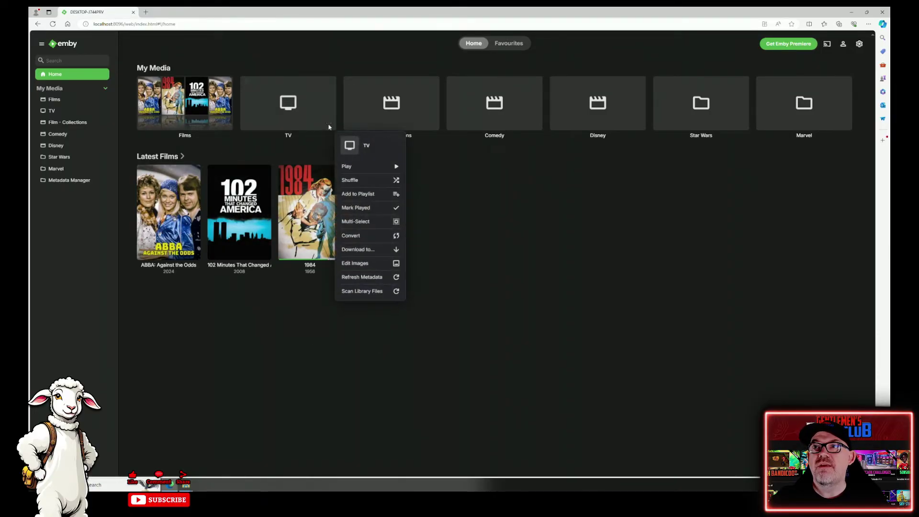
{"action": "left_click", "coordinate": [369, 291]}
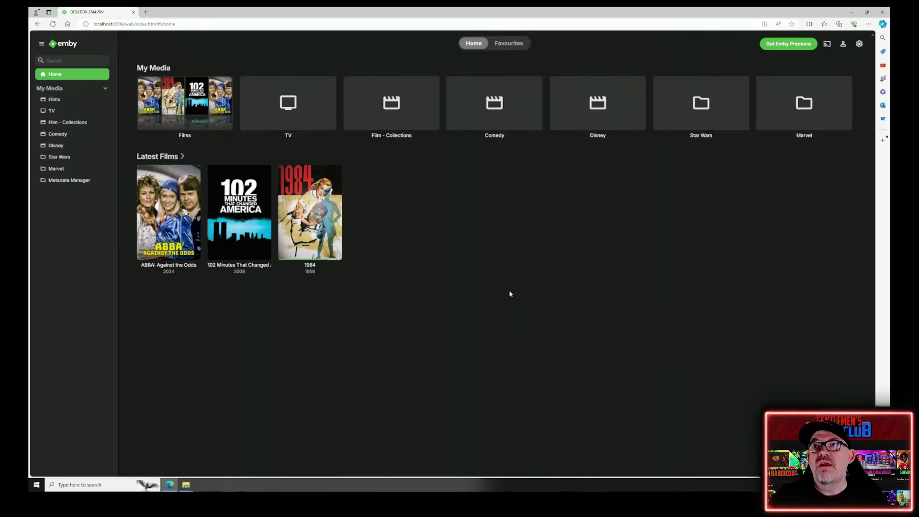
{"action": "left_click", "coordinate": [314, 111]}
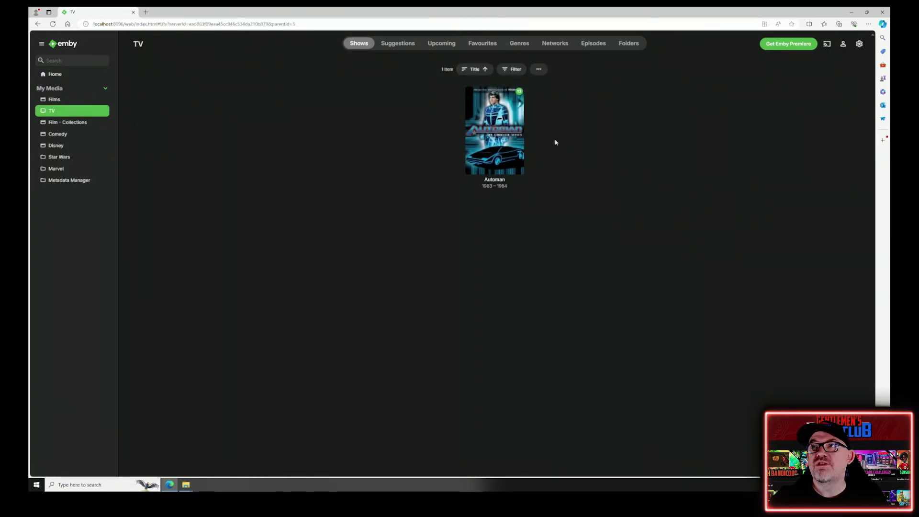
{"action": "left_click", "coordinate": [518, 126]}
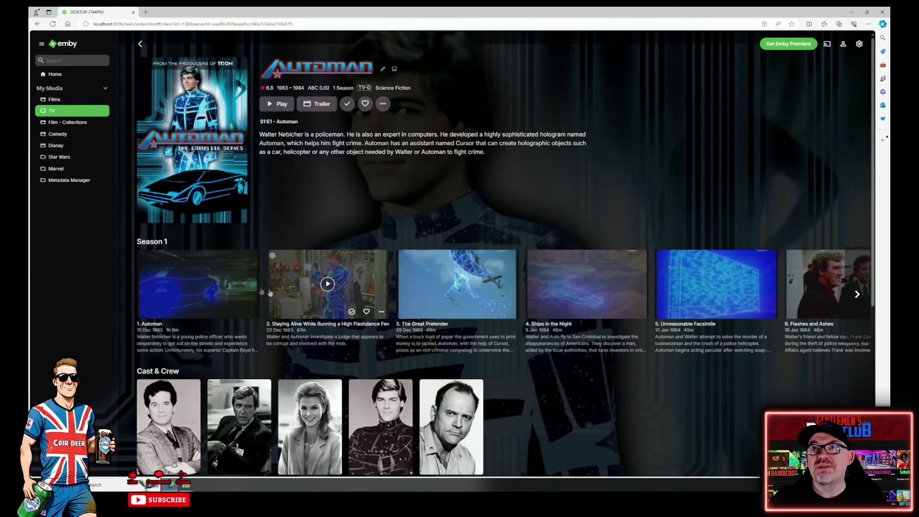
- Page through Automan's Season 1 episodes, then return to the home page
{"action": "left_click", "coordinate": [857, 294]}
{"action": "left_click", "coordinate": [855, 294]}
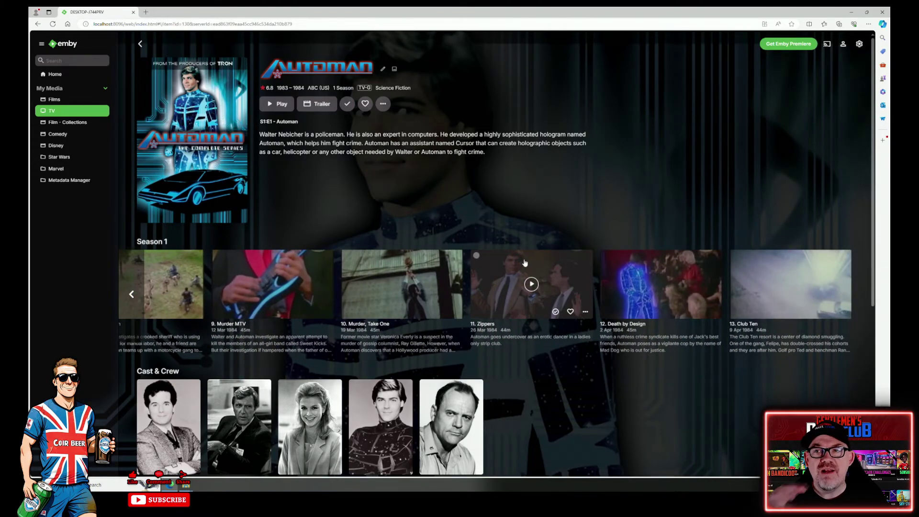
{"action": "left_click", "coordinate": [131, 294]}
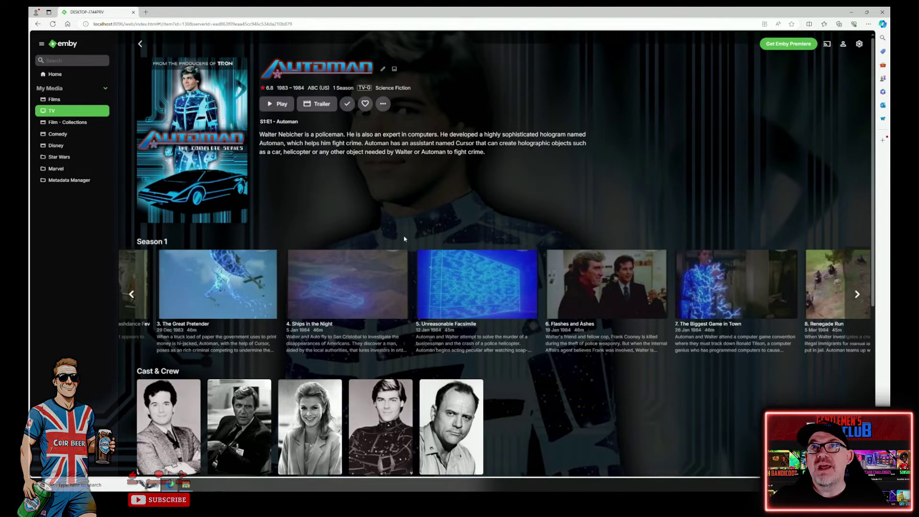
{"action": "left_click", "coordinate": [57, 75]}
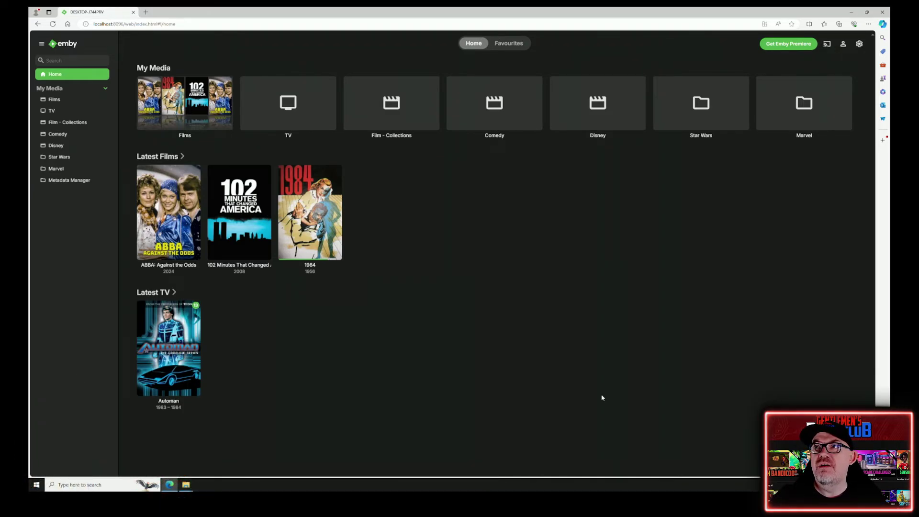
- Scan the Comedy library files and open the Comedy library
{"action": "left_click", "coordinate": [534, 128]}
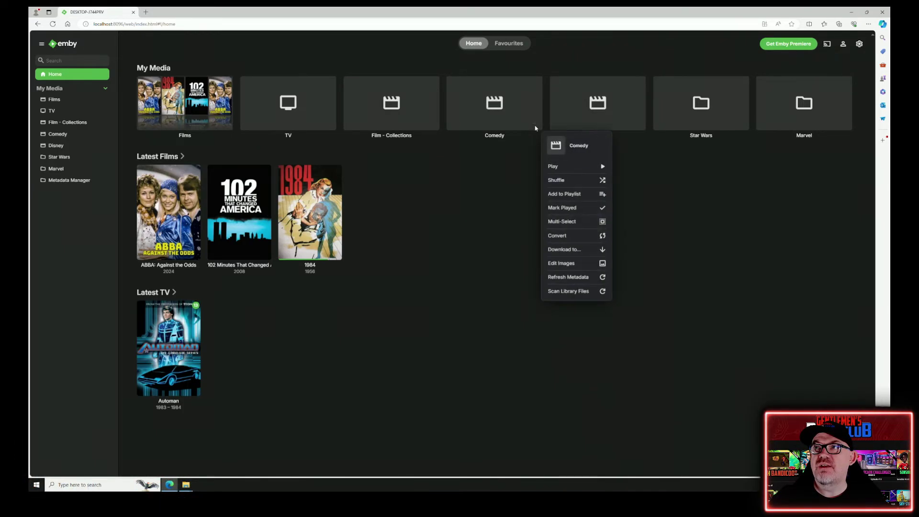
{"action": "left_click", "coordinate": [574, 293]}
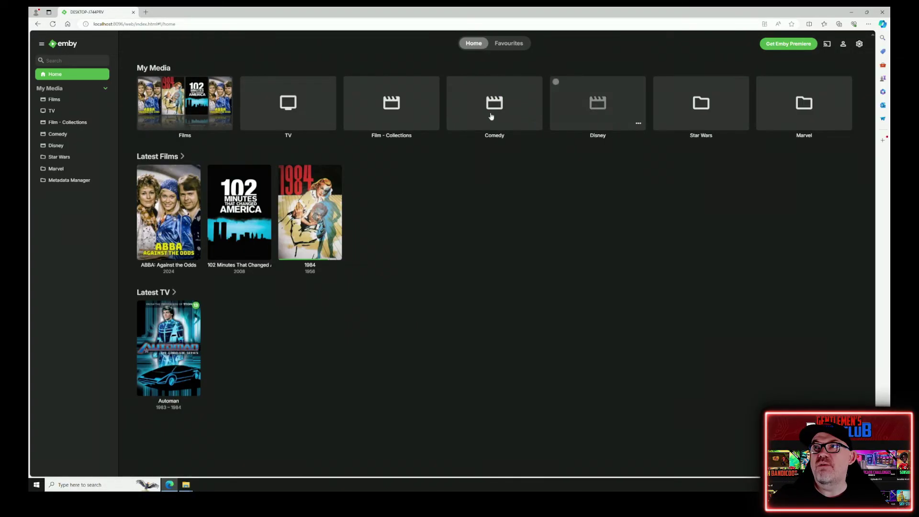
{"action": "left_click", "coordinate": [62, 135]}
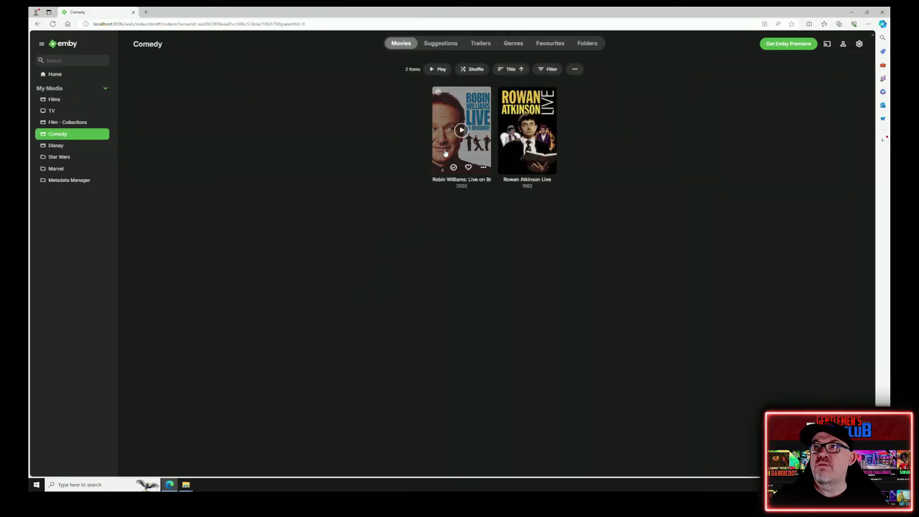
- Briefly play and pause Robin Williams: Live on Broadway, then return home
{"action": "left_click", "coordinate": [457, 111]}
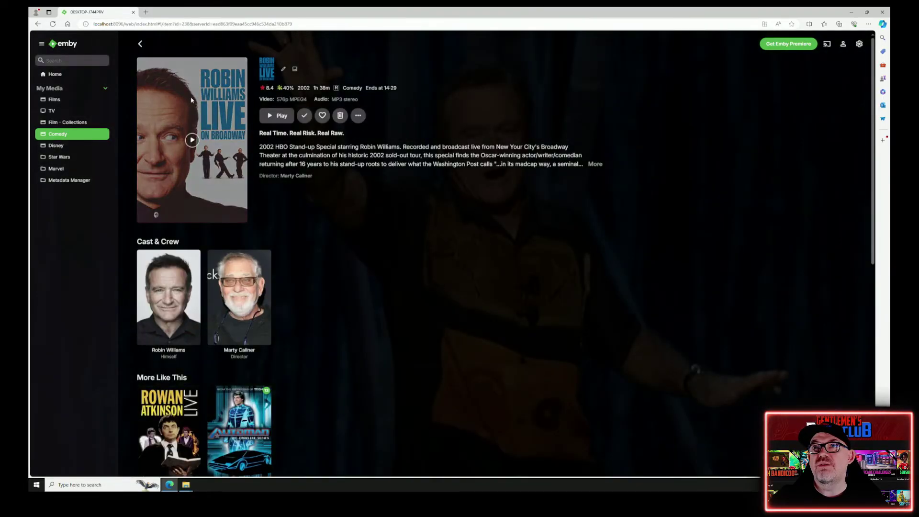
{"action": "left_click", "coordinate": [192, 140]}
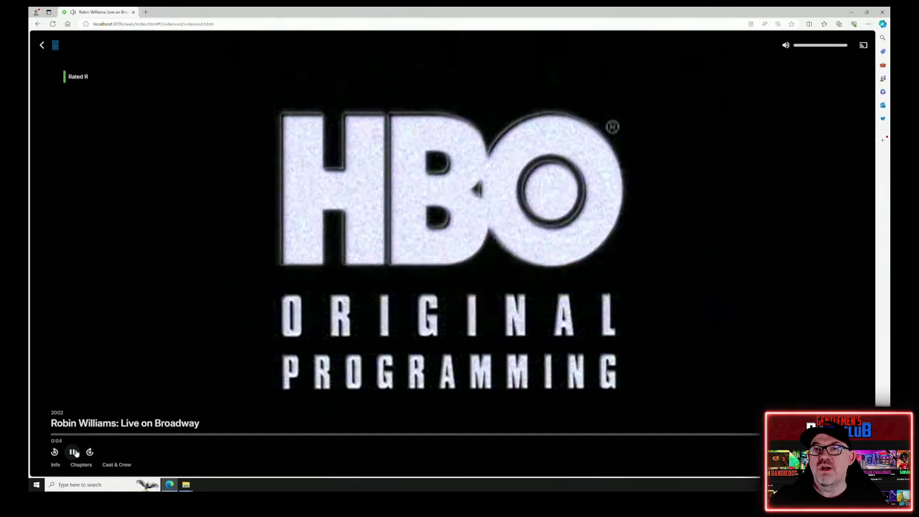
{"action": "left_click", "coordinate": [73, 452]}
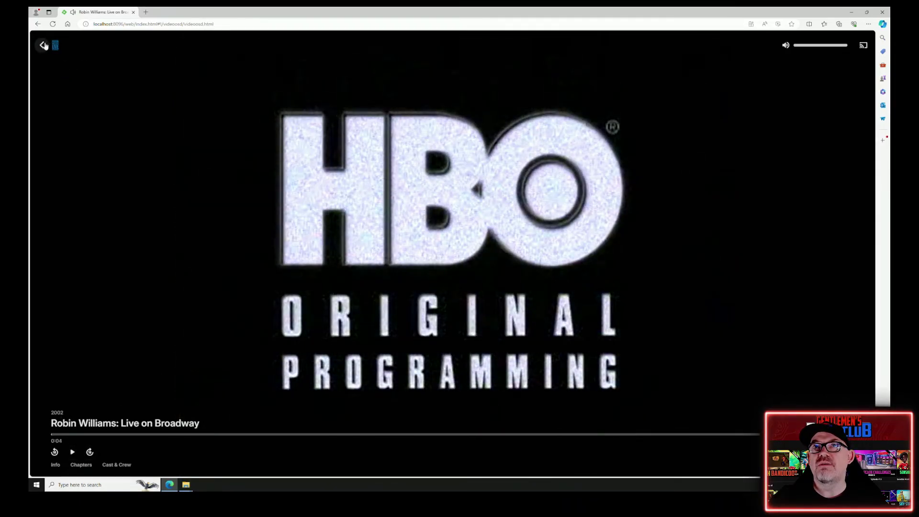
{"action": "left_click", "coordinate": [42, 45]}
{"action": "left_click", "coordinate": [54, 74]}
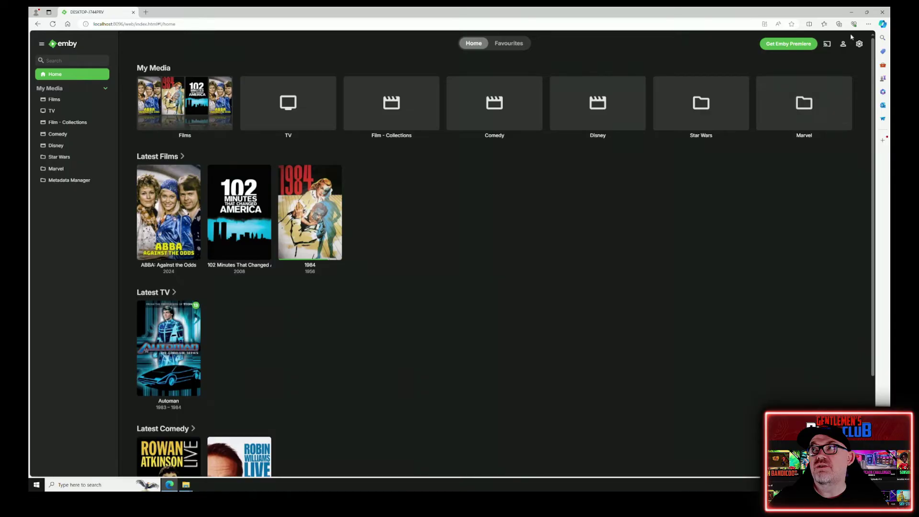
{"action": "left_click", "coordinate": [859, 44]}
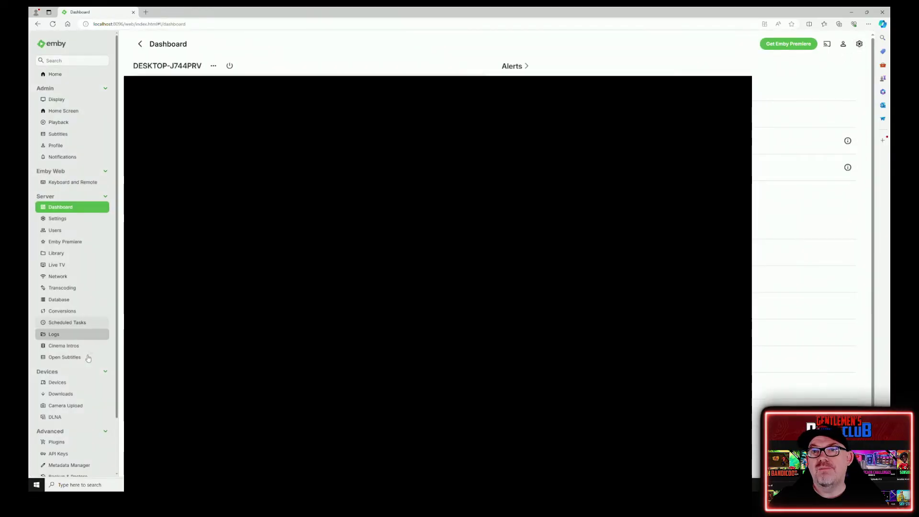
{"action": "scroll", "coordinate": [85, 367], "scroll_direction": "down", "scroll_amount": 2}
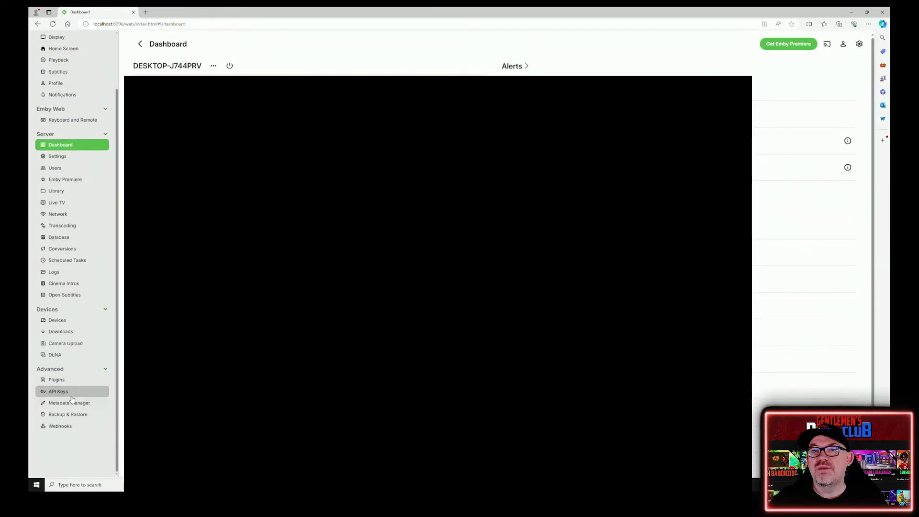
{"action": "scroll", "coordinate": [75, 320], "scroll_direction": "up", "scroll_amount": 2}
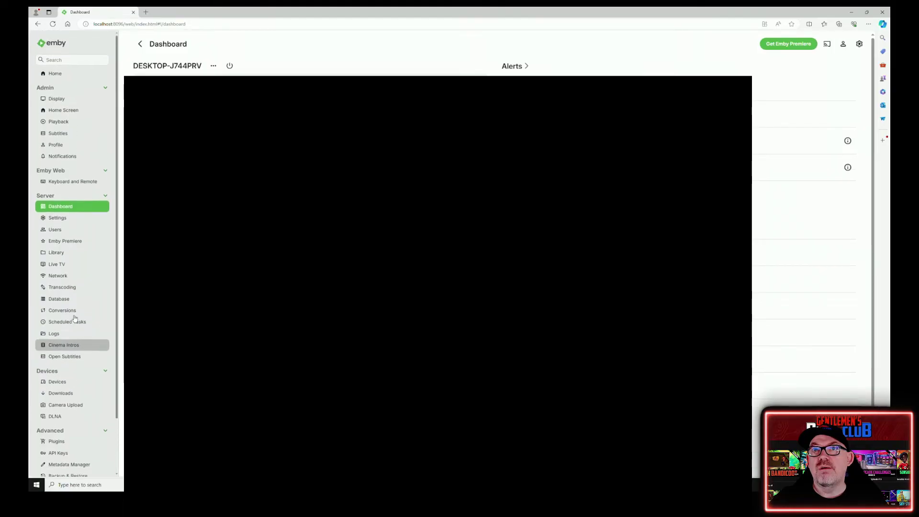
{"action": "left_click", "coordinate": [87, 247]}
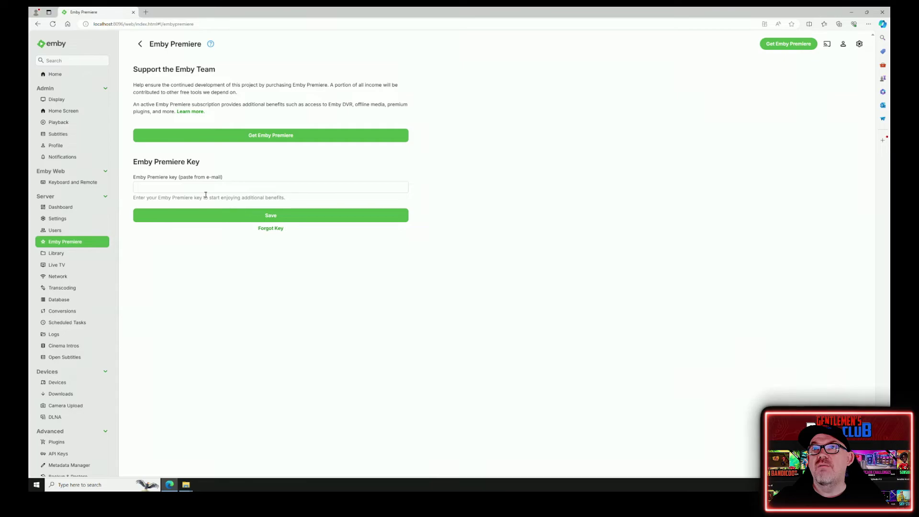
{"action": "left_click", "coordinate": [210, 191]}
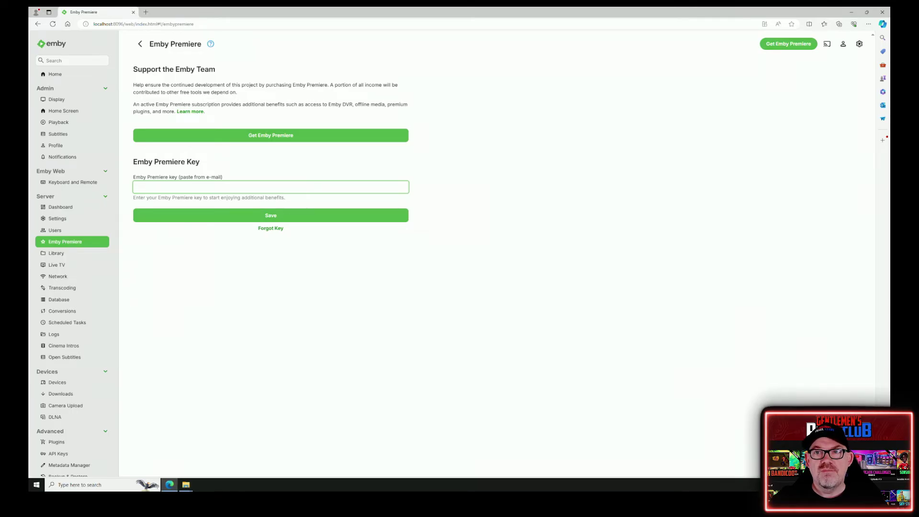
{"action": "left_click", "coordinate": [67, 252]}
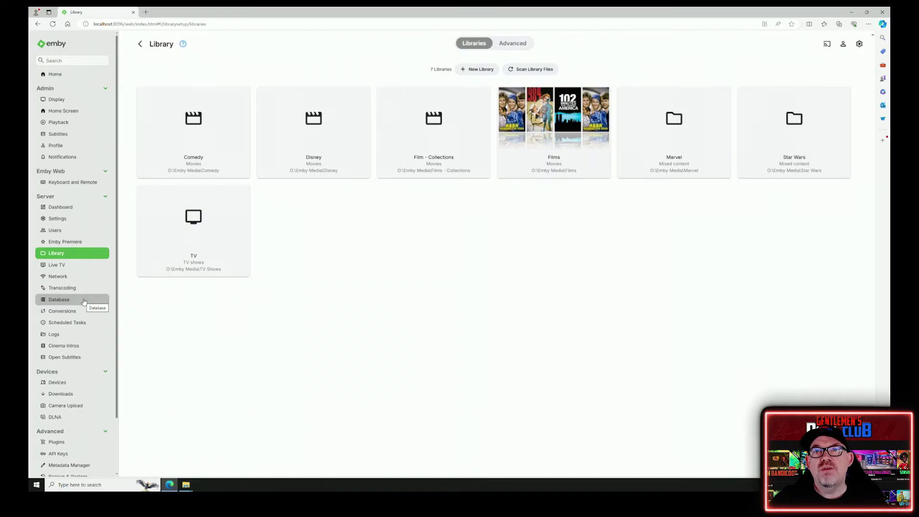
- Enable Cinema Intros for Movies with trailers from new and upcoming movies, and save
{"action": "left_click", "coordinate": [73, 349]}
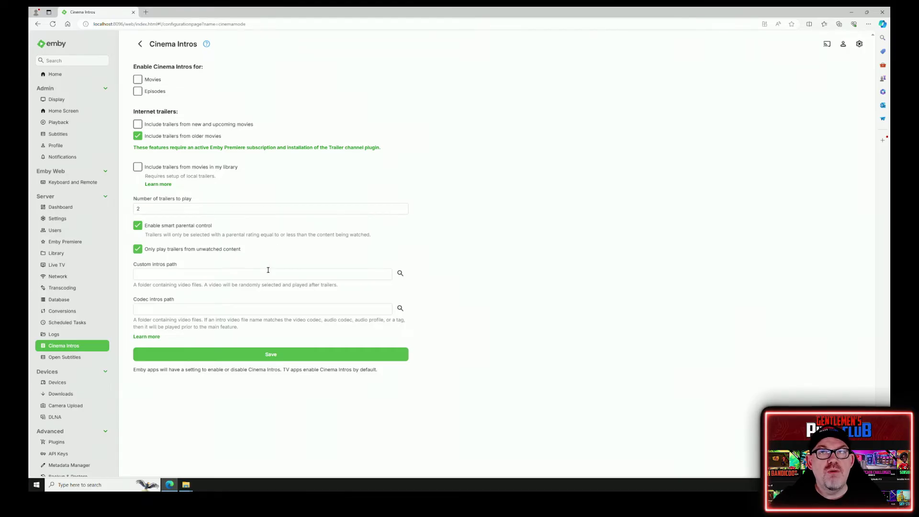
{"action": "left_click", "coordinate": [138, 80]}
{"action": "left_click", "coordinate": [138, 125]}
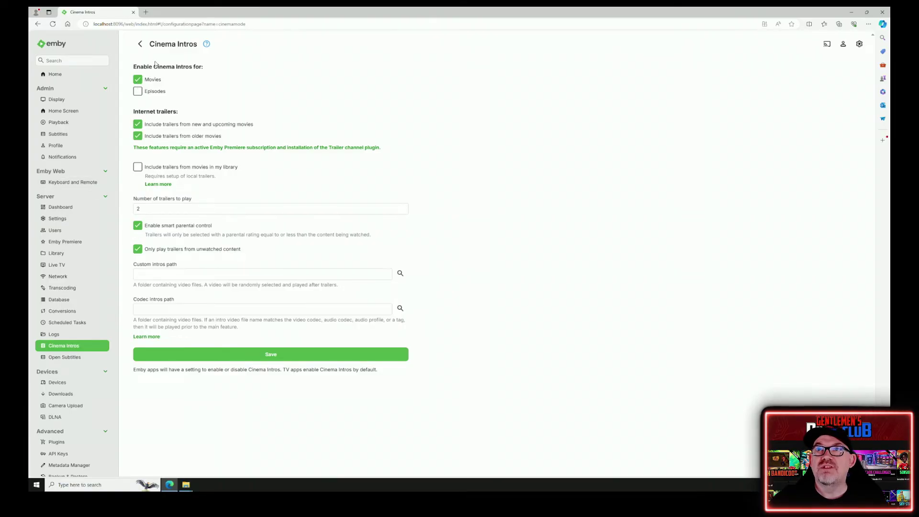
{"action": "left_click", "coordinate": [281, 355]}
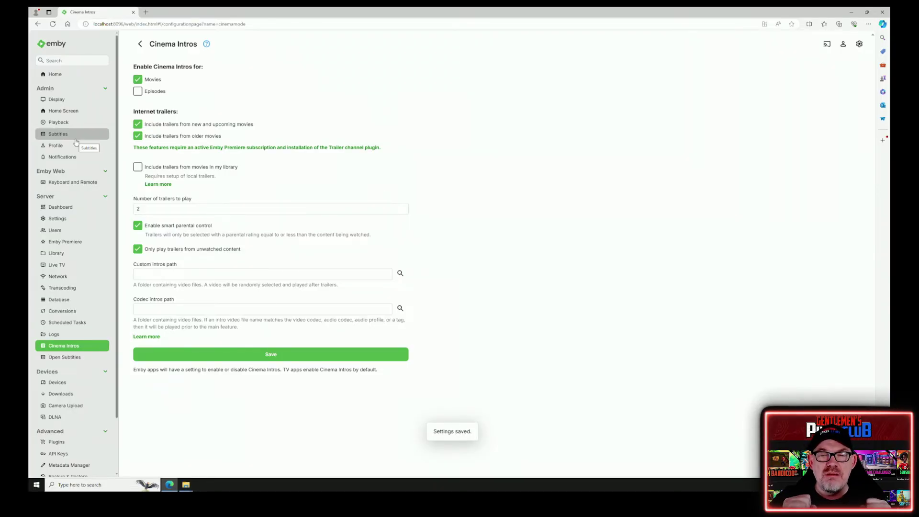
{"action": "left_click", "coordinate": [60, 207]}
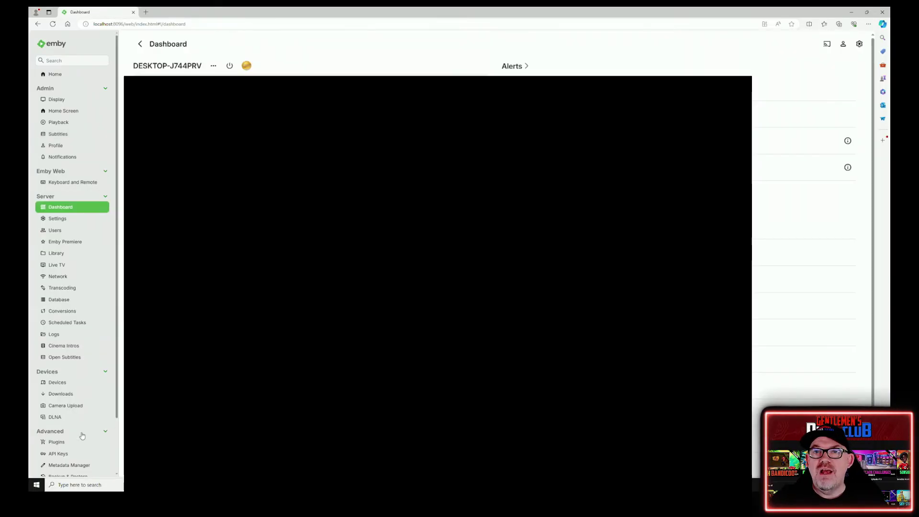
- Install Cinema Intros 1.0.47 from the Plugins catalog, confirm the prompts, and return to the Dashboard
{"action": "left_click", "coordinate": [57, 442]}
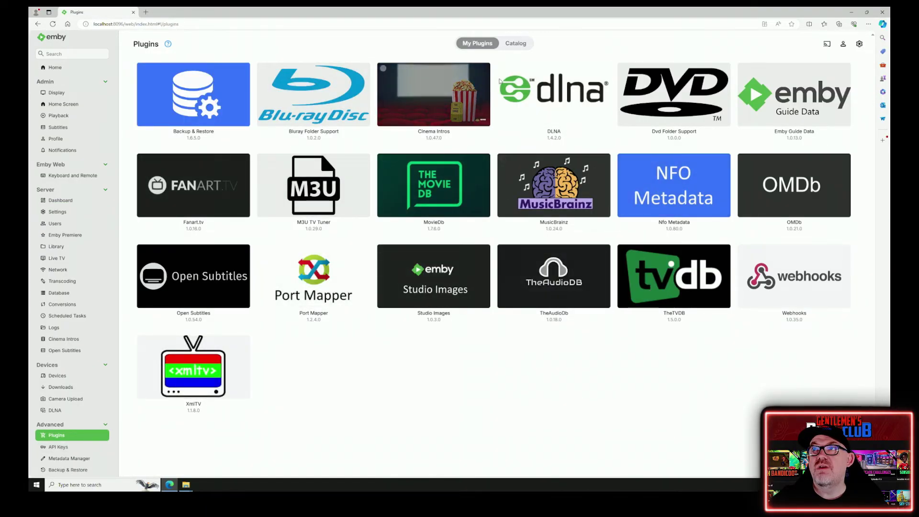
{"action": "left_click", "coordinate": [514, 47]}
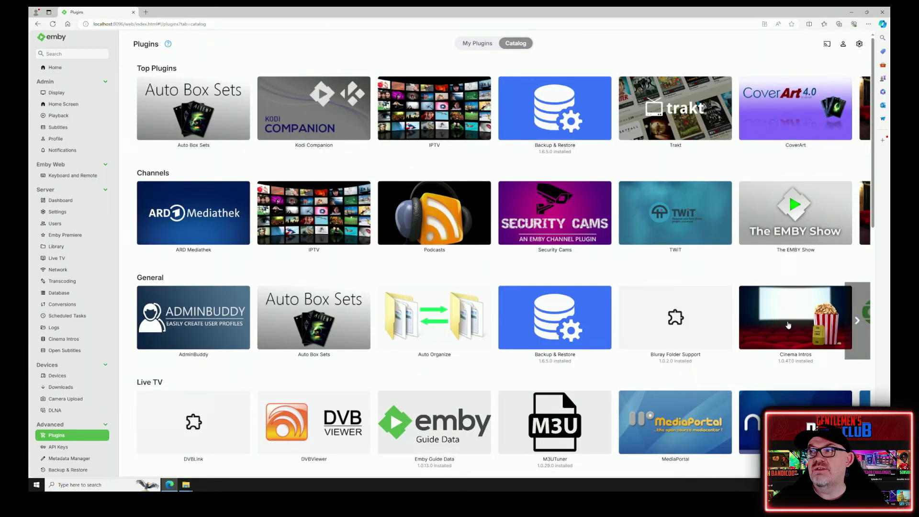
{"action": "left_click", "coordinate": [784, 315]}
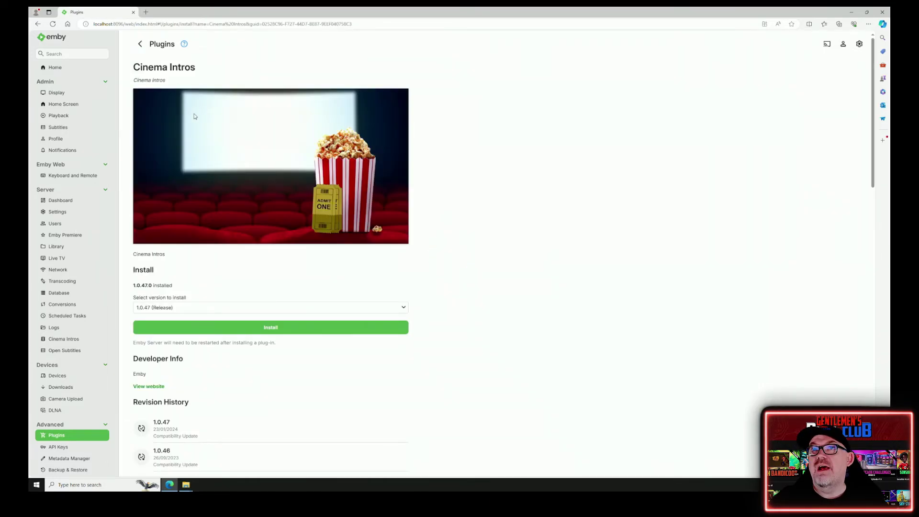
{"action": "left_click", "coordinate": [224, 326]}
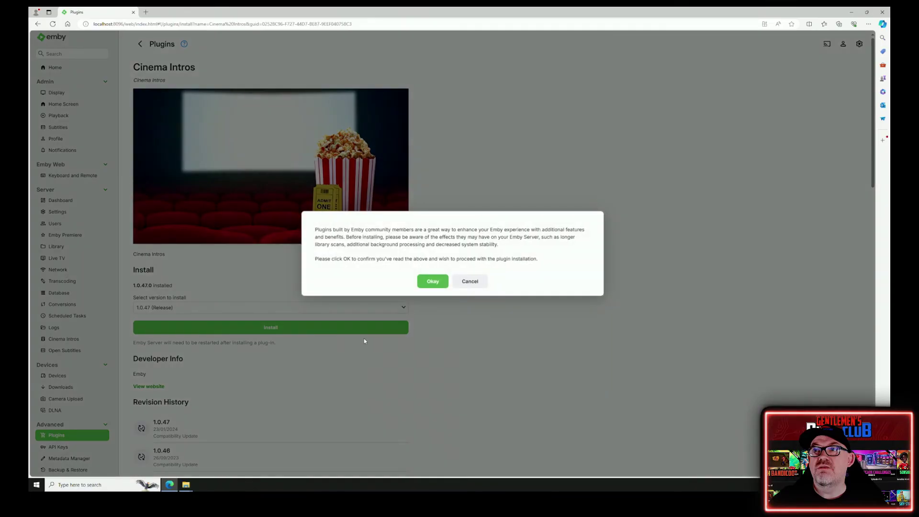
{"action": "left_click", "coordinate": [432, 284]}
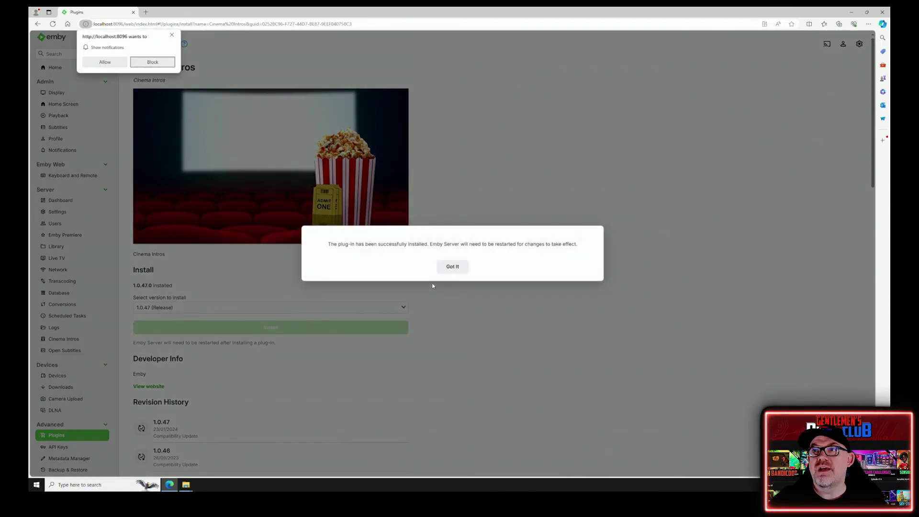
{"action": "left_click", "coordinate": [452, 266]}
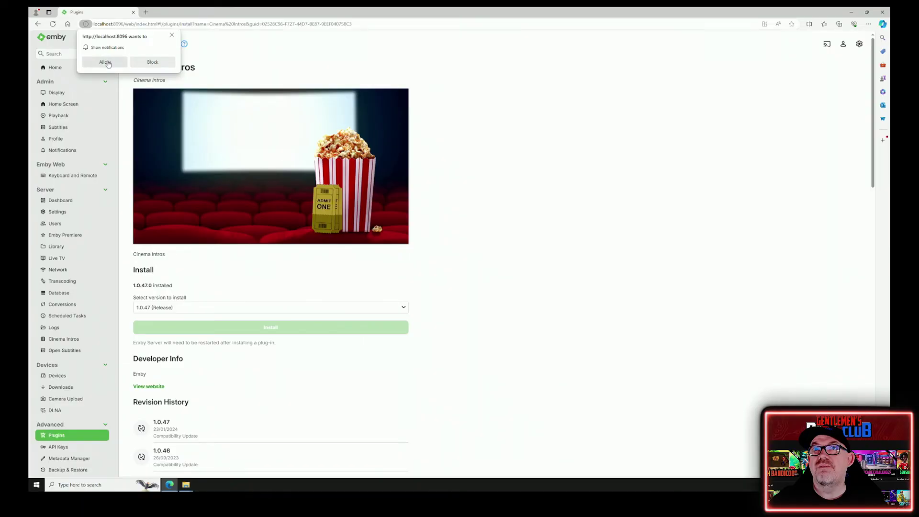
{"action": "left_click", "coordinate": [106, 62]}
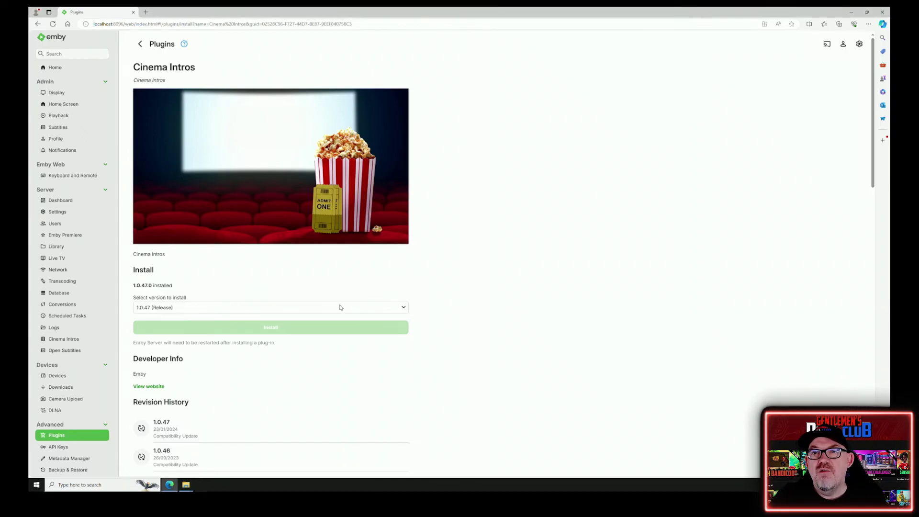
{"action": "left_click", "coordinate": [60, 200]}
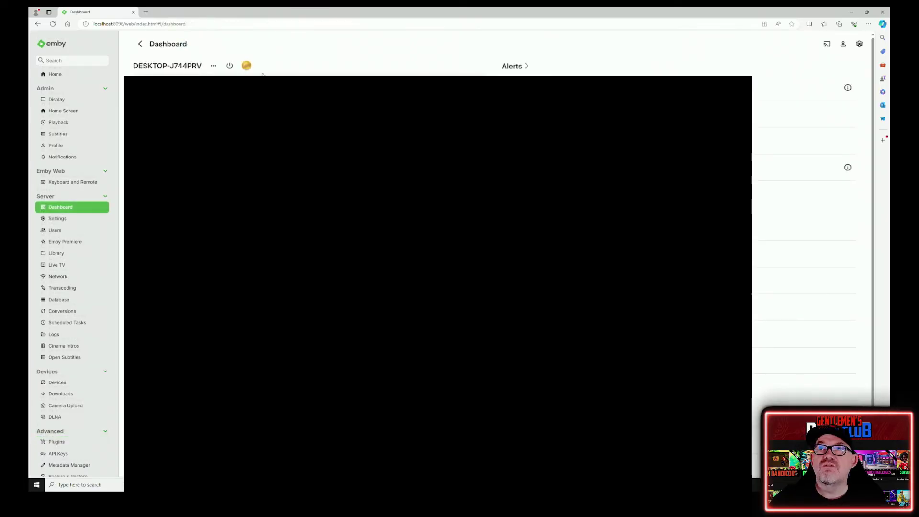
- Restart Emby Server from the power icon, then open the installed Plugins list
{"action": "left_click", "coordinate": [228, 67]}
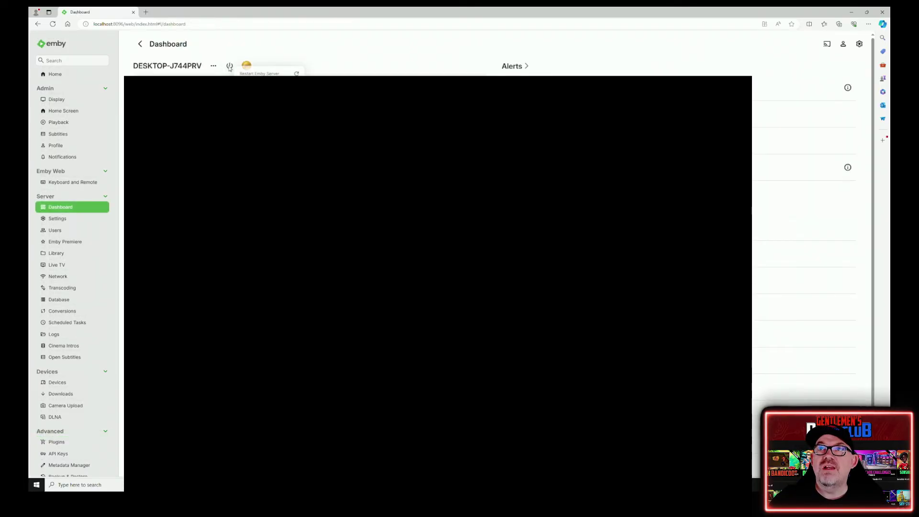
{"action": "left_click", "coordinate": [268, 74]}
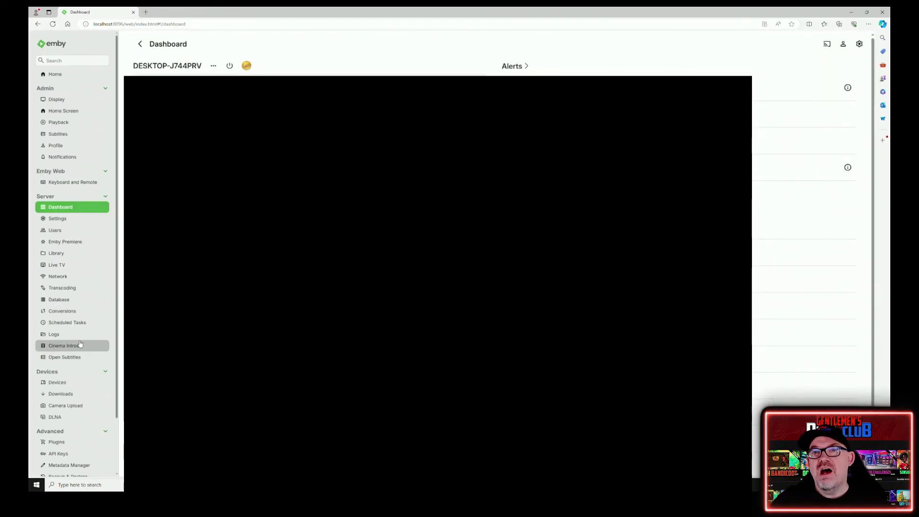
{"action": "scroll", "coordinate": [80, 344], "scroll_direction": "down", "scroll_amount": 3}
{"action": "left_click", "coordinate": [62, 381]}
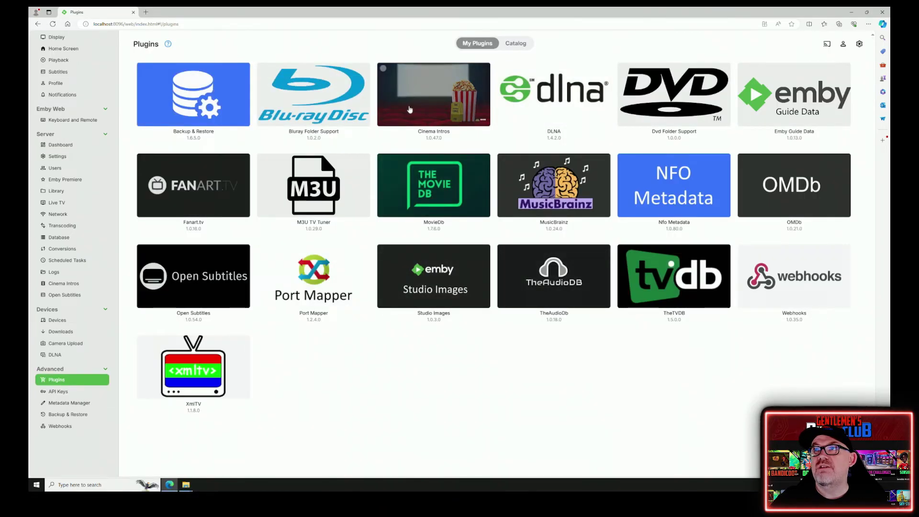
- Install Trailers 1.3.8 from the catalog's Channels plugins, then return to the server Dashboard
{"action": "left_click", "coordinate": [521, 44]}
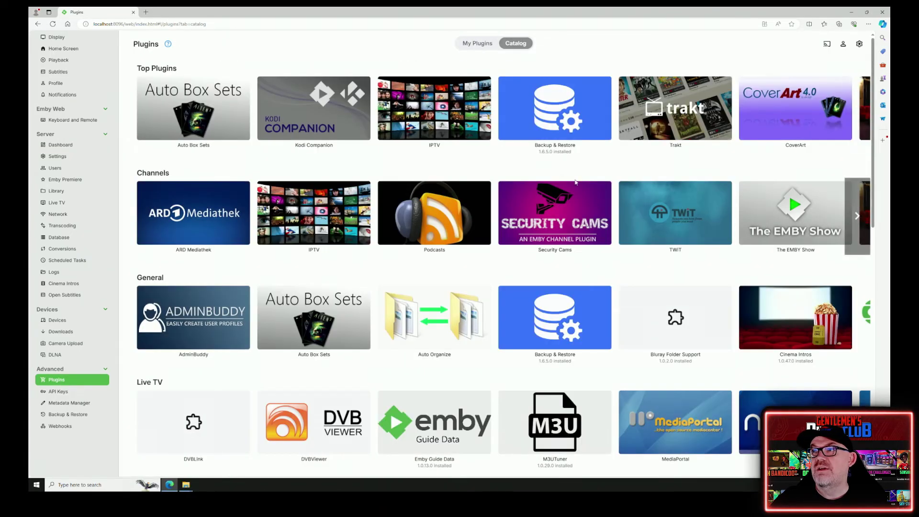
{"action": "left_click", "coordinate": [856, 320]}
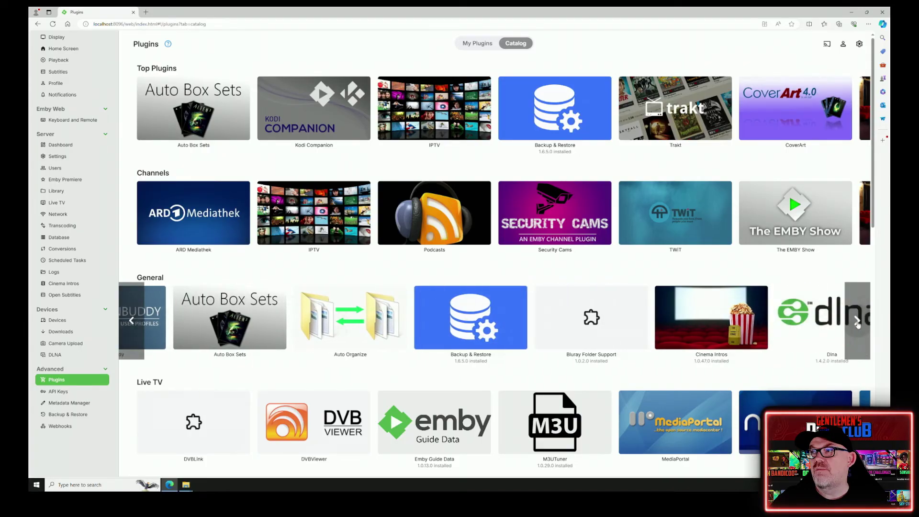
{"action": "mouse_move", "coordinate": [857, 216]}
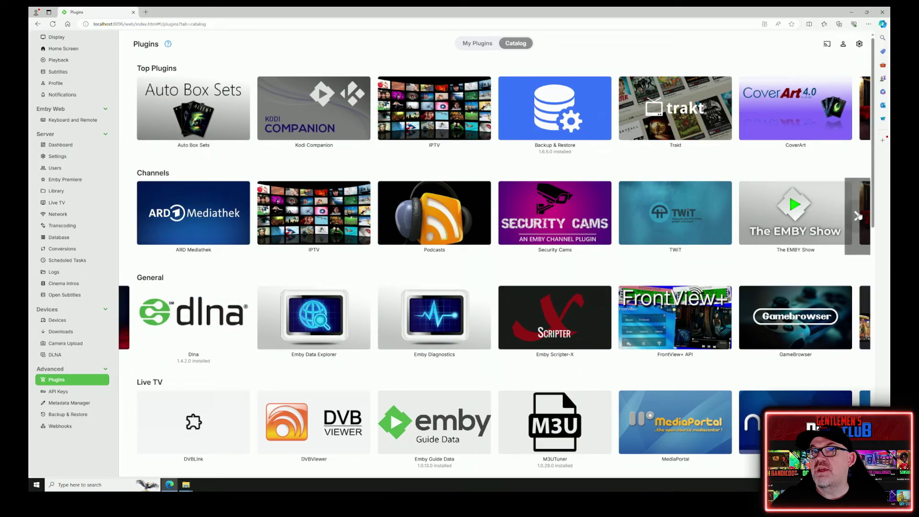
{"action": "left_click", "coordinate": [857, 215]}
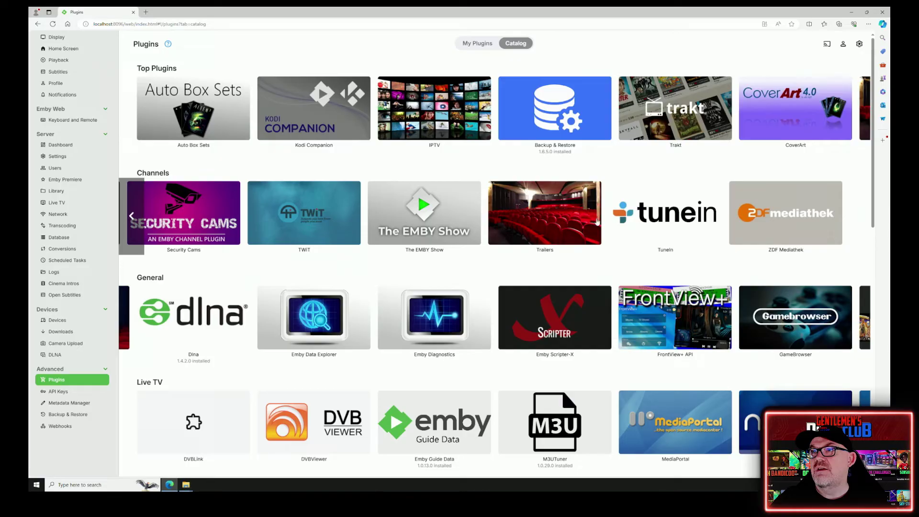
{"action": "left_click", "coordinate": [558, 220]}
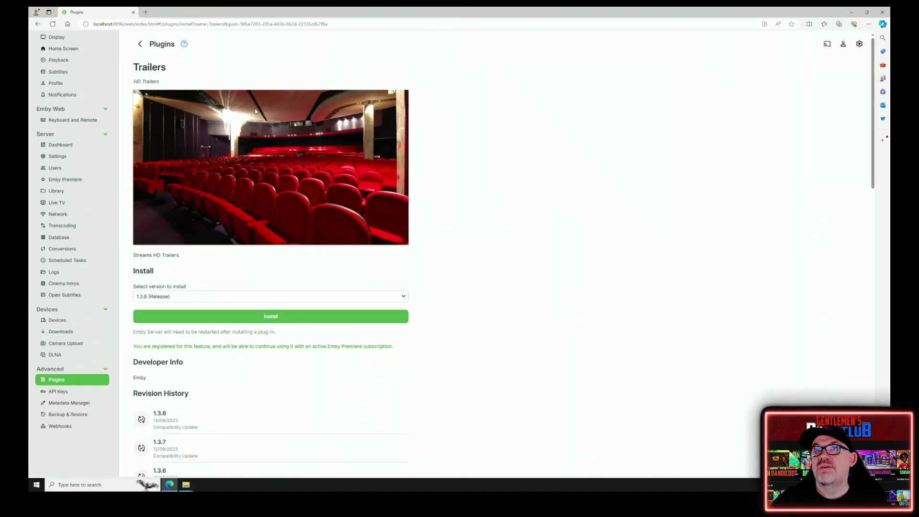
{"action": "left_click", "coordinate": [278, 317]}
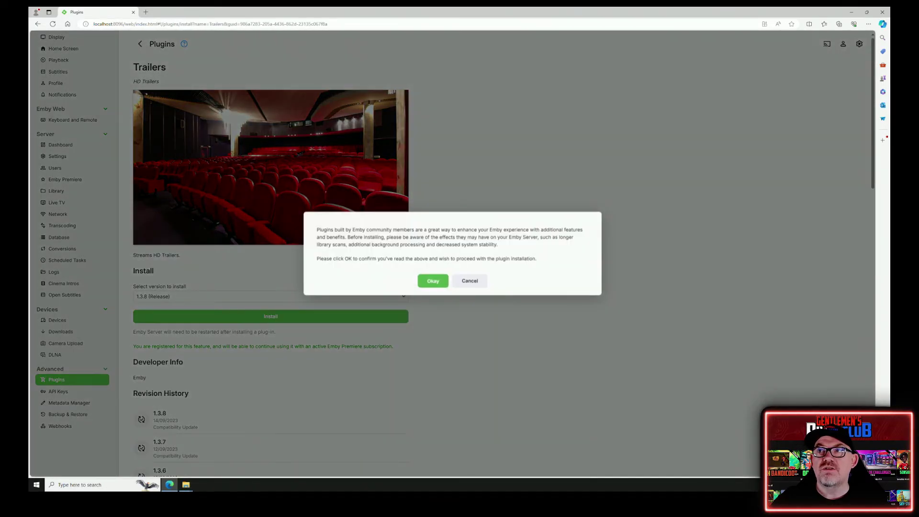
{"action": "left_click", "coordinate": [438, 278]}
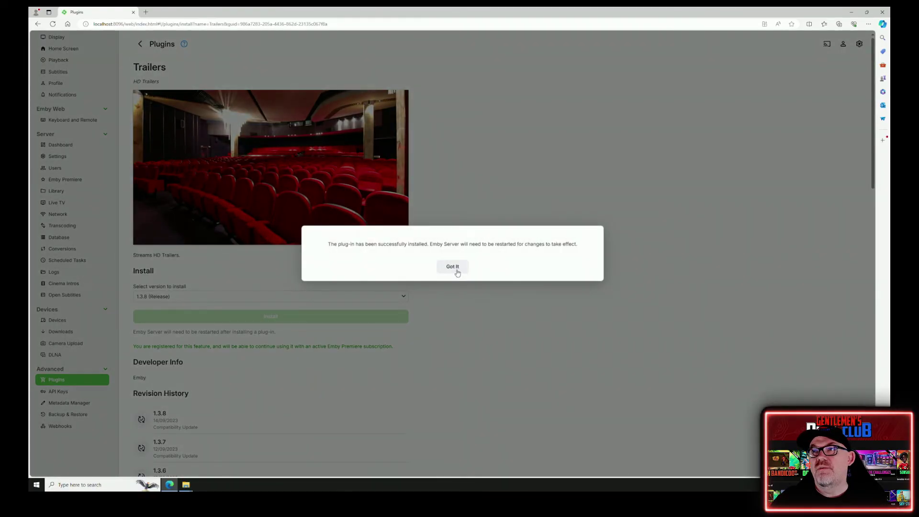
{"action": "left_click", "coordinate": [453, 266]}
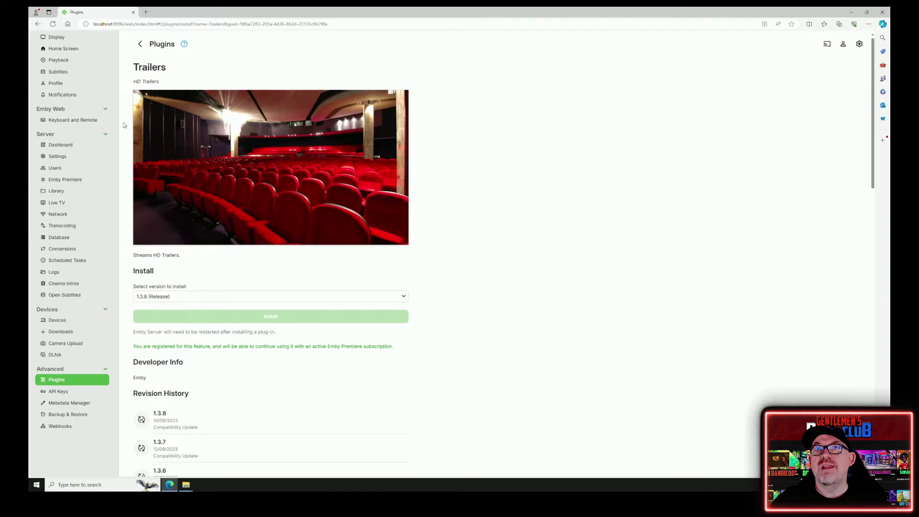
{"action": "scroll", "coordinate": [86, 125], "scroll_direction": "up", "scroll_amount": 2}
{"action": "left_click", "coordinate": [72, 88]}
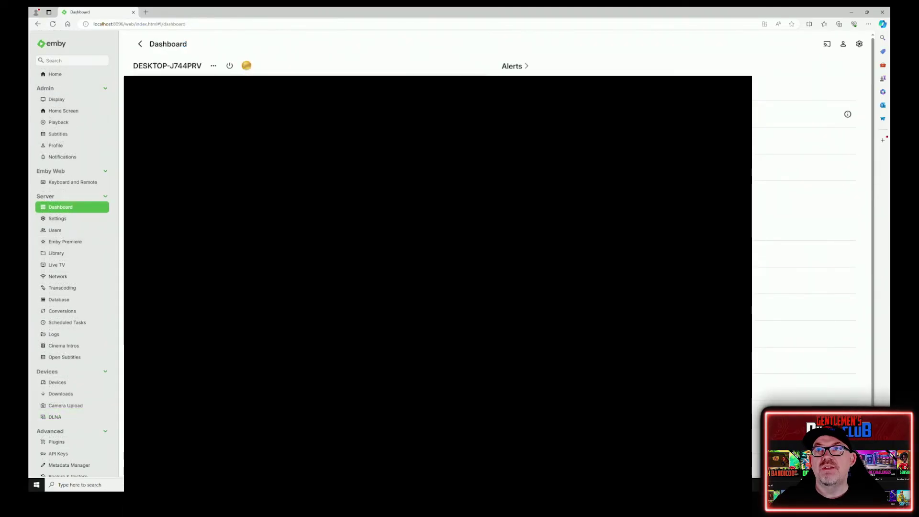
- Restart Emby Server, then check that Trailers 1.3.8.0 now appears among the 20 installed plugins
{"action": "left_click", "coordinate": [230, 65]}
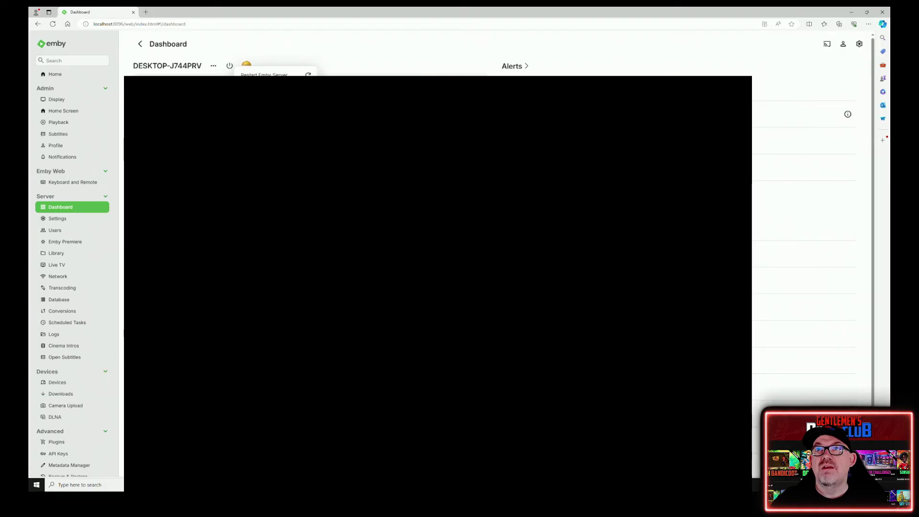
{"action": "left_click", "coordinate": [271, 75]}
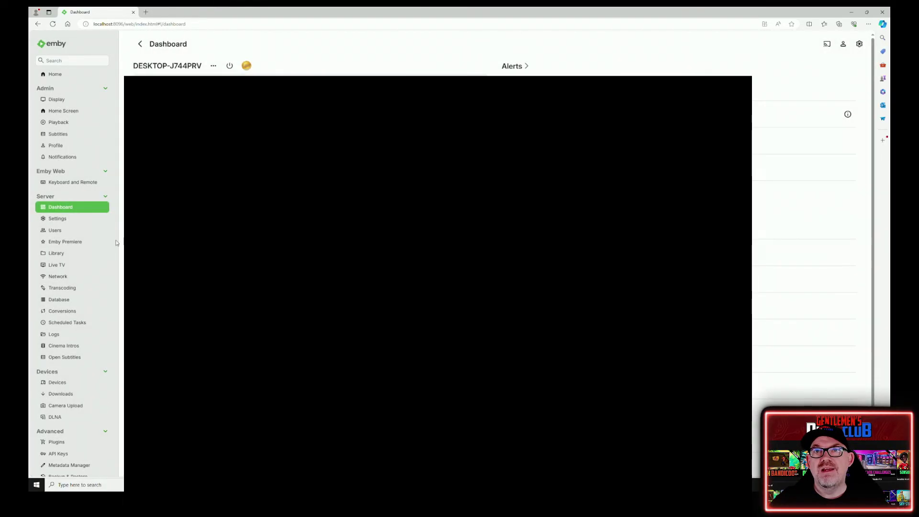
{"action": "scroll", "coordinate": [65, 400], "scroll_direction": "down", "scroll_amount": 2}
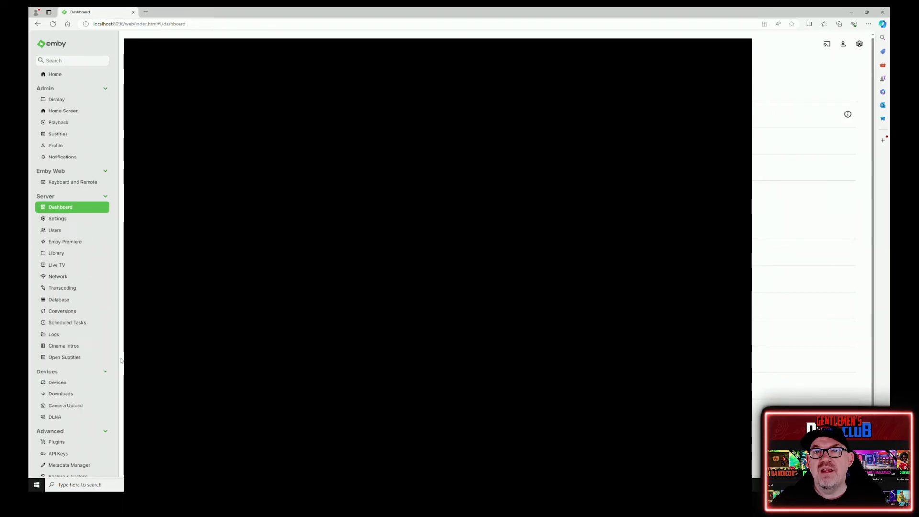
{"action": "scroll", "coordinate": [64, 399], "scroll_direction": "down", "scroll_amount": 2}
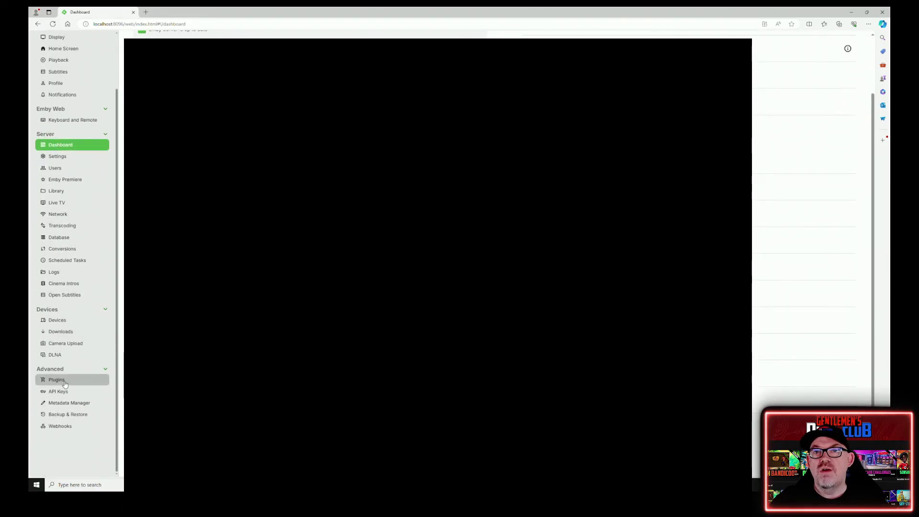
{"action": "left_click", "coordinate": [56, 379]}
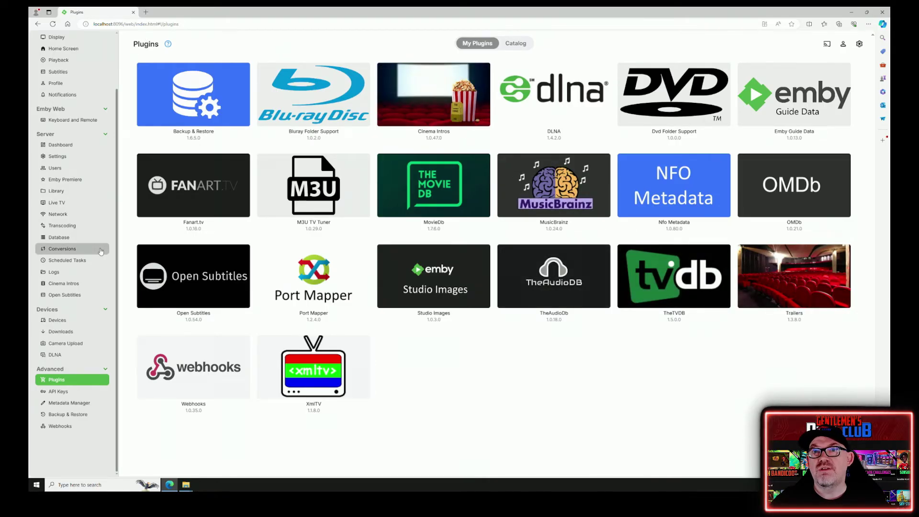
{"action": "scroll", "coordinate": [76, 230], "scroll_direction": "up", "scroll_amount": 2}
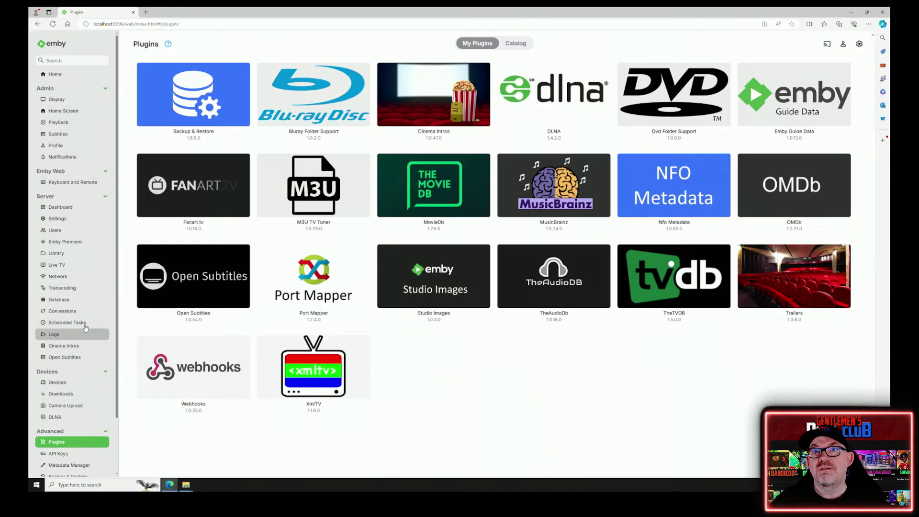
- Look over the Cinema Intros and Open Subtitles settings, leave the subtitle login blank, and go Home
{"action": "left_click", "coordinate": [82, 348]}
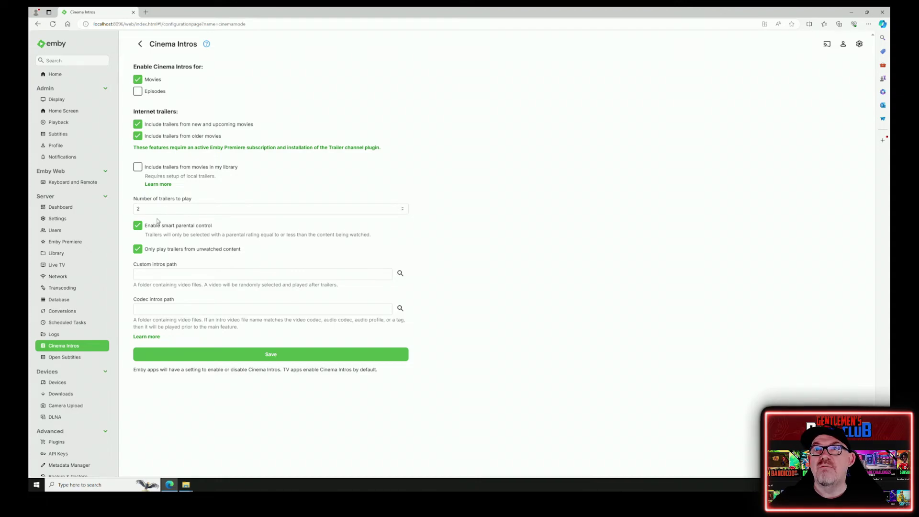
{"action": "left_click", "coordinate": [89, 358]}
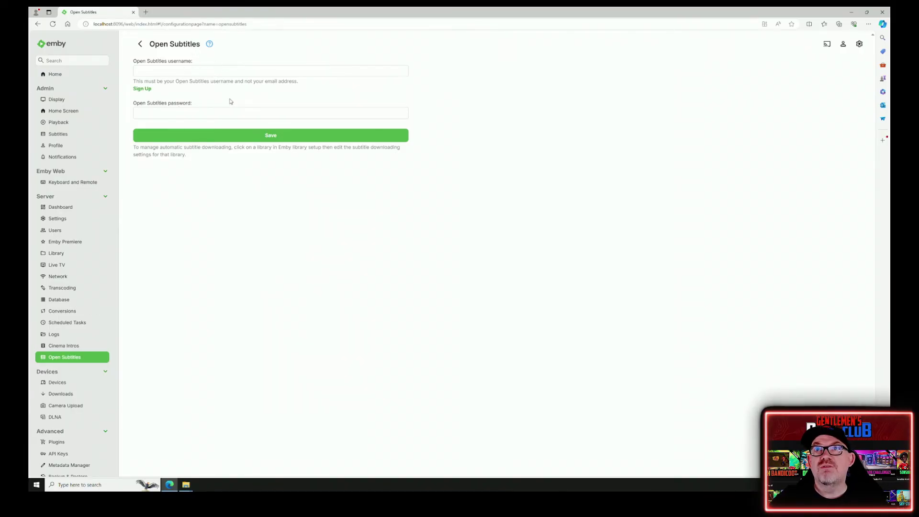
{"action": "left_click", "coordinate": [199, 74]}
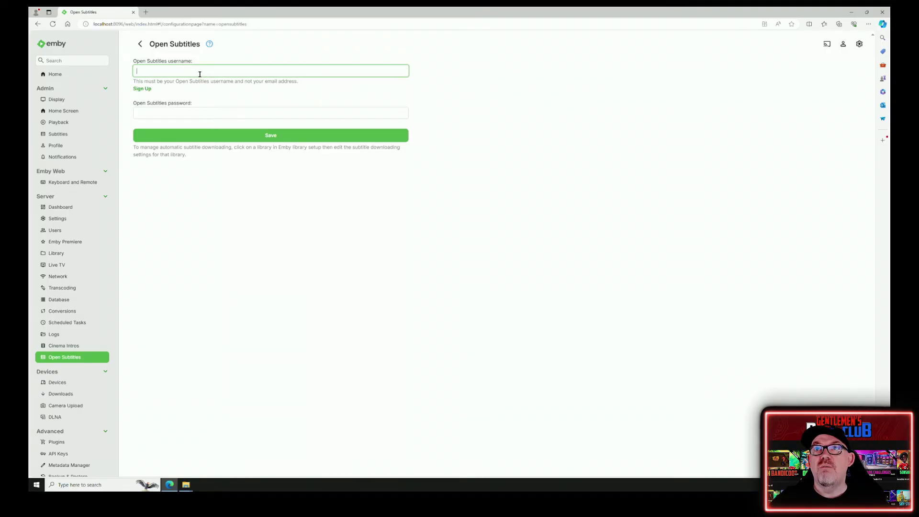
{"action": "left_click", "coordinate": [195, 112]}
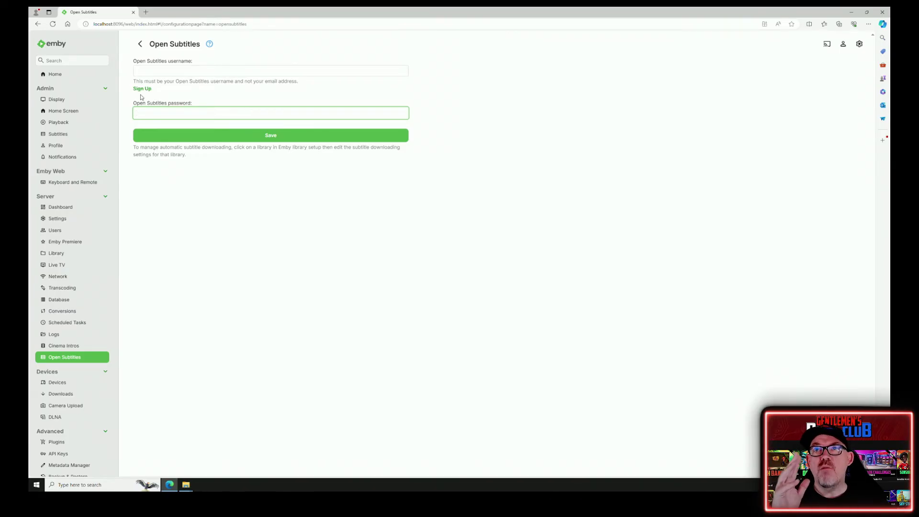
{"action": "left_click", "coordinate": [55, 75]}
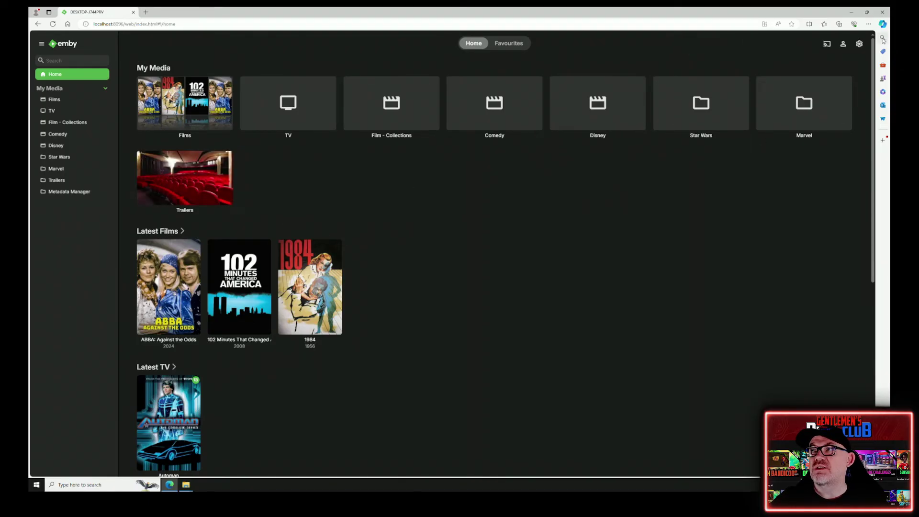
- Untick 'Display on home screen' for the Trailers library in Home Screen settings, then return Home
{"action": "left_click", "coordinate": [859, 45]}
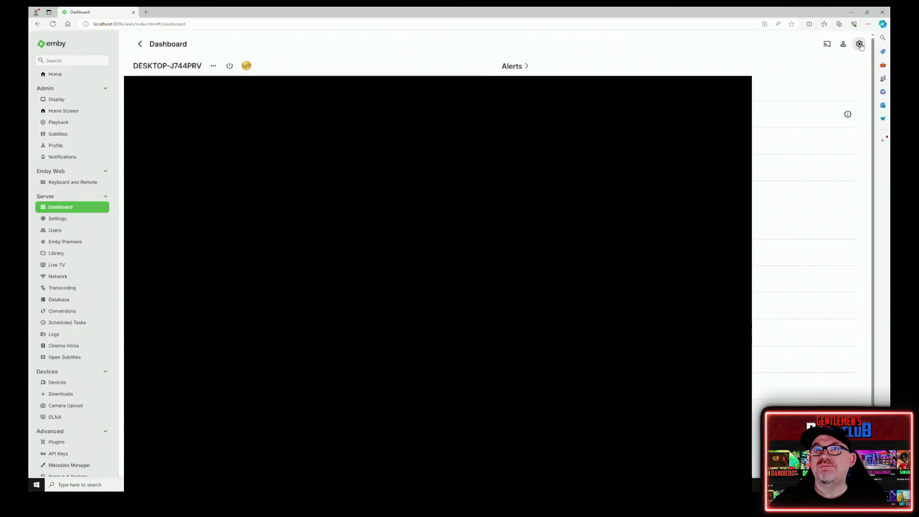
{"action": "left_click", "coordinate": [58, 112]}
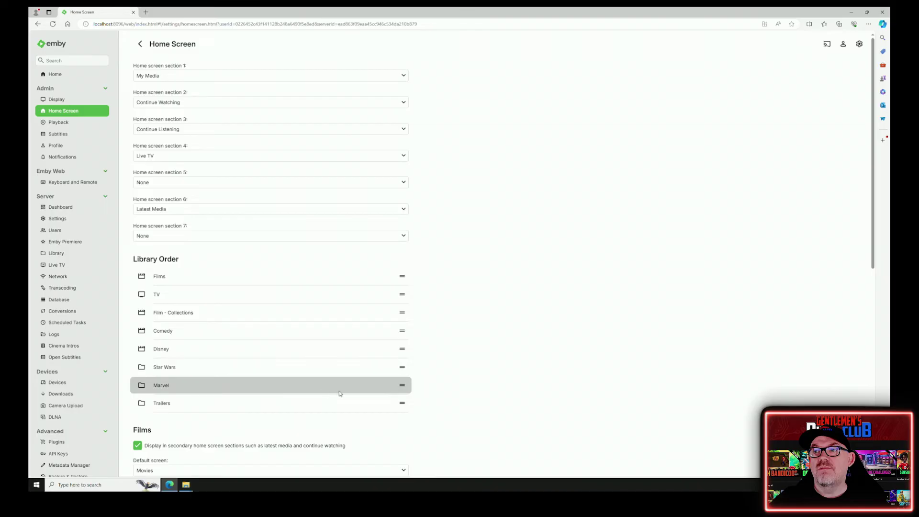
{"action": "scroll", "coordinate": [299, 403], "scroll_direction": "down", "scroll_amount": 8}
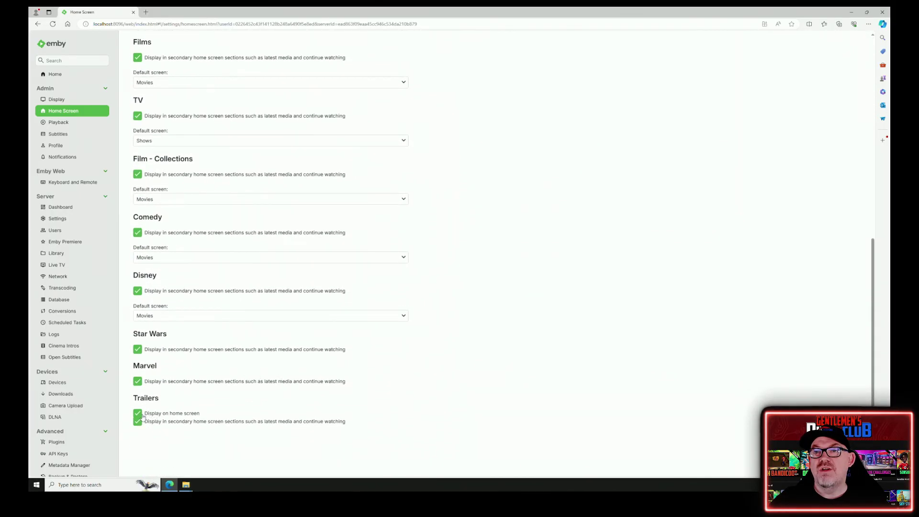
{"action": "left_click", "coordinate": [138, 413]}
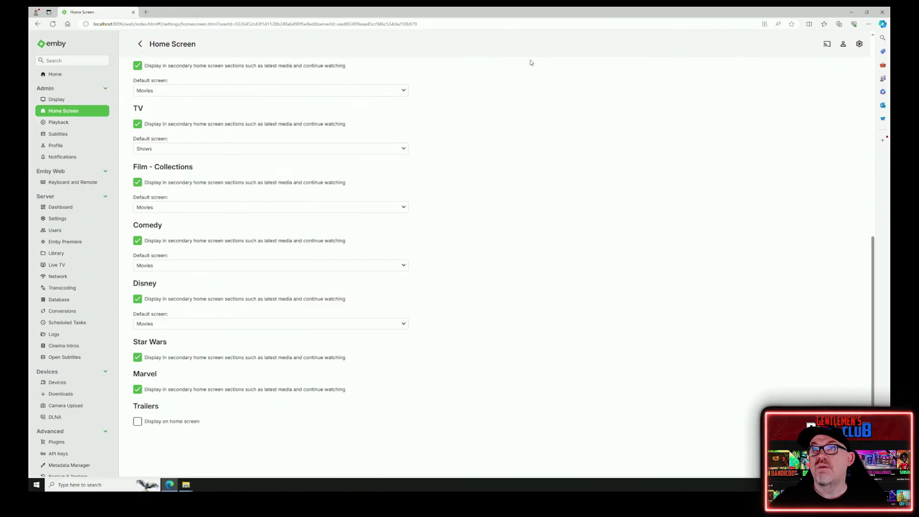
{"action": "left_click", "coordinate": [73, 75]}
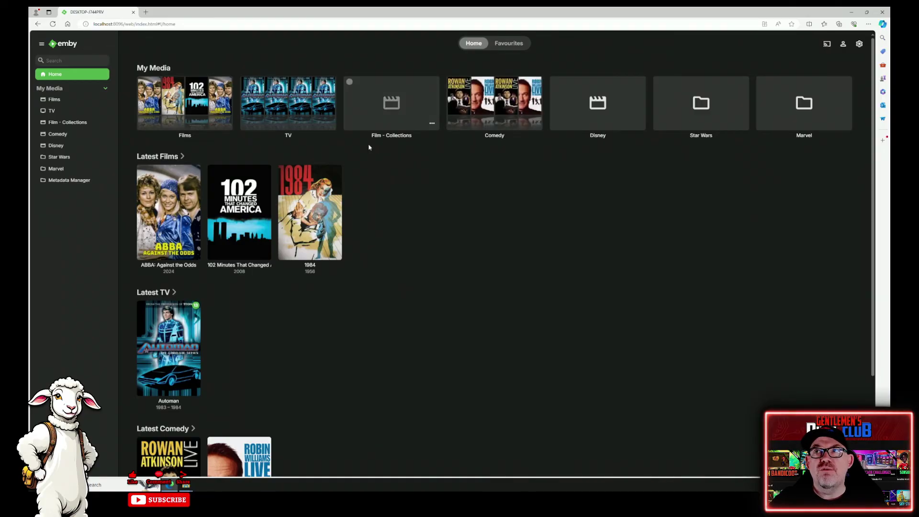
- Run a Refresh Metadata on the TV library with 'Replace all metadata' selected
{"action": "left_click", "coordinate": [328, 124]}
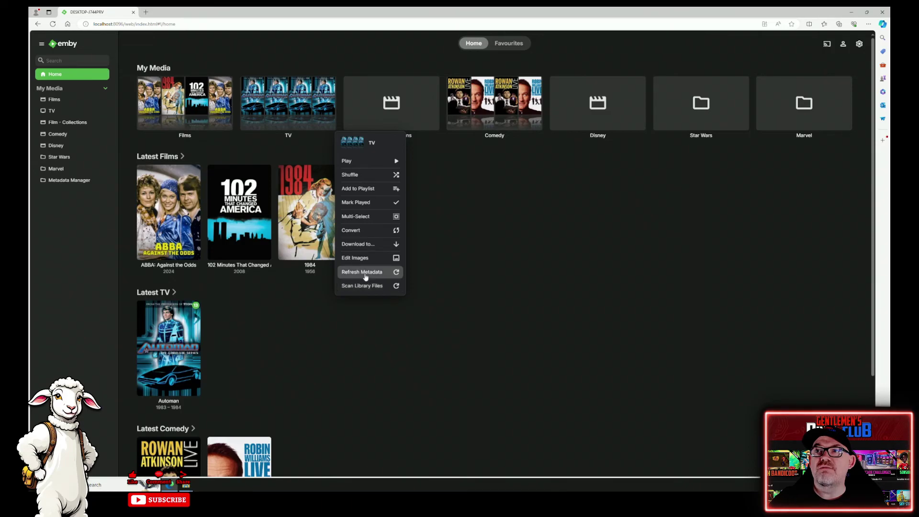
{"action": "left_click", "coordinate": [365, 272]}
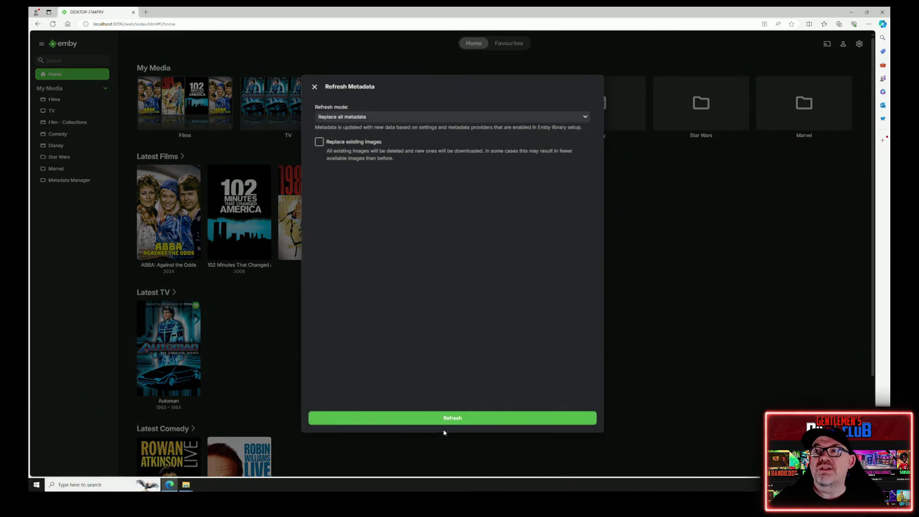
{"action": "left_click", "coordinate": [438, 419]}
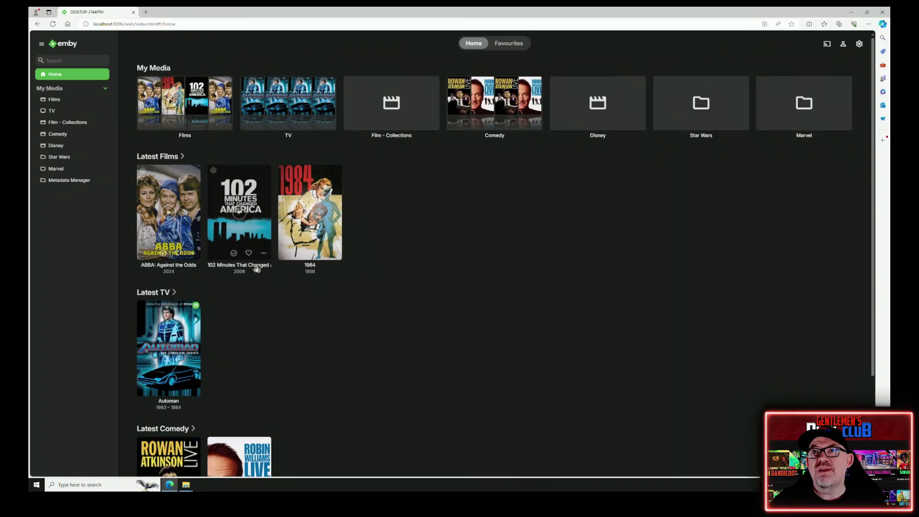
{"action": "mouse_move", "coordinate": [173, 216]}
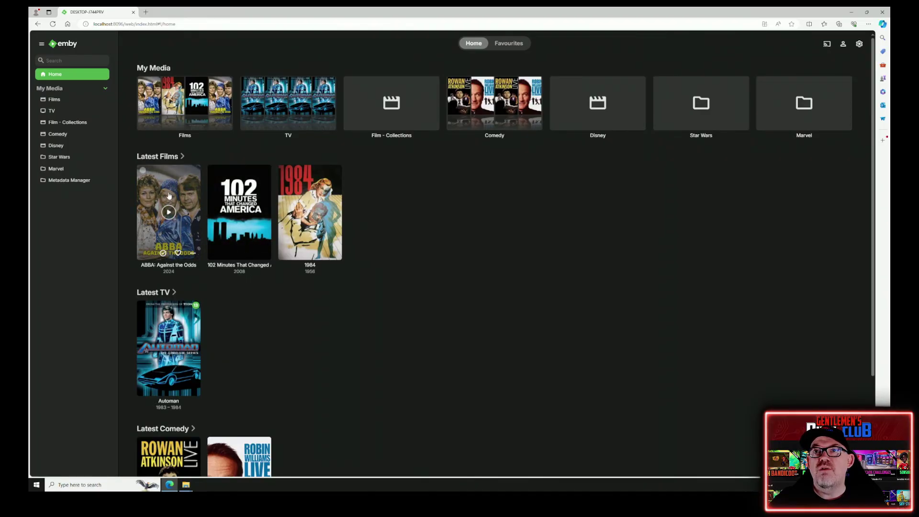
- Play ABBA: Against the Odds, skipping the Renaissance and Bob Marley: One Love trailers, then go back to its details
{"action": "left_click", "coordinate": [169, 196]}
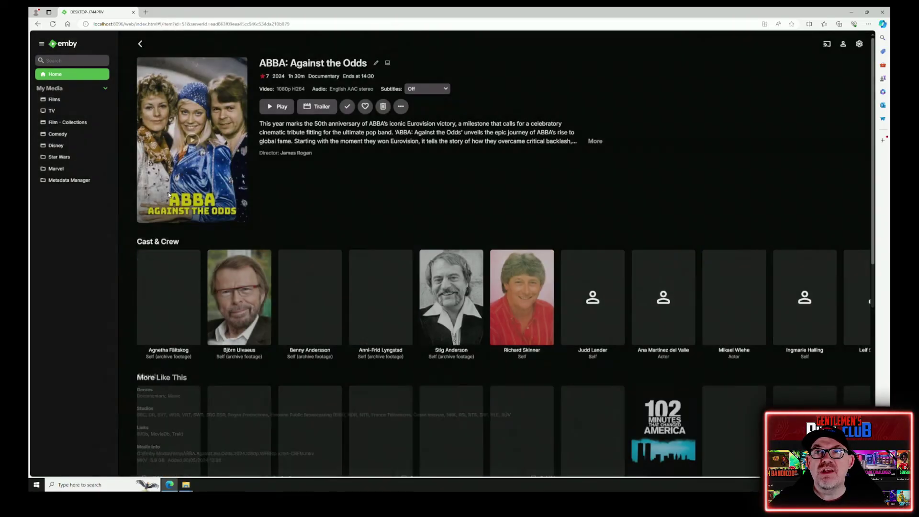
{"action": "left_click", "coordinate": [277, 107]}
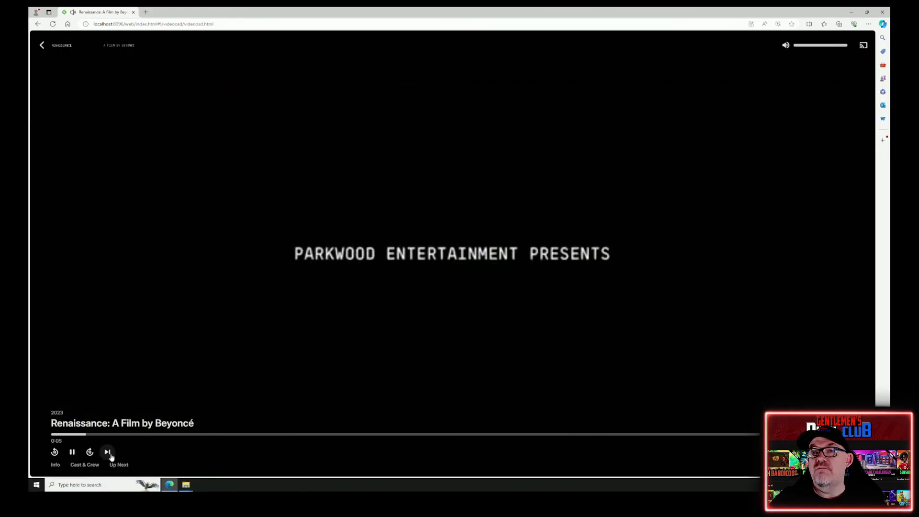
{"action": "left_click", "coordinate": [108, 452]}
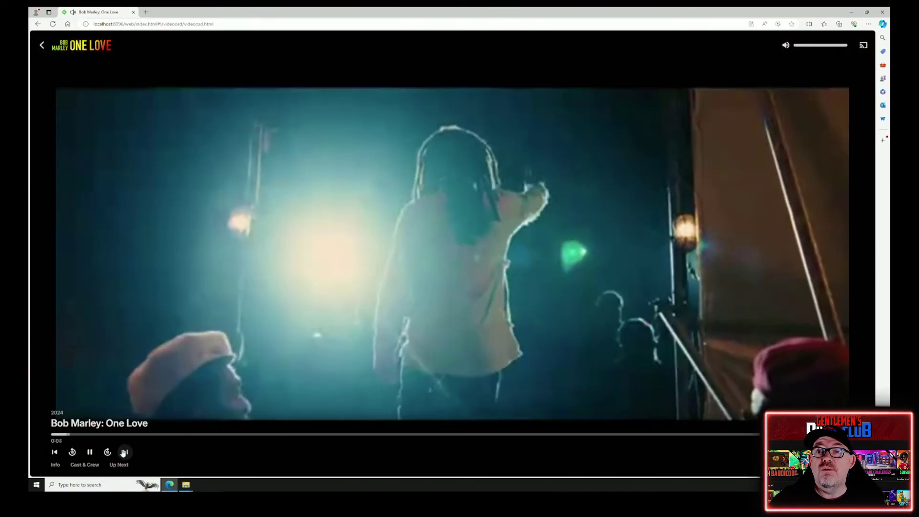
{"action": "left_click", "coordinate": [125, 451]}
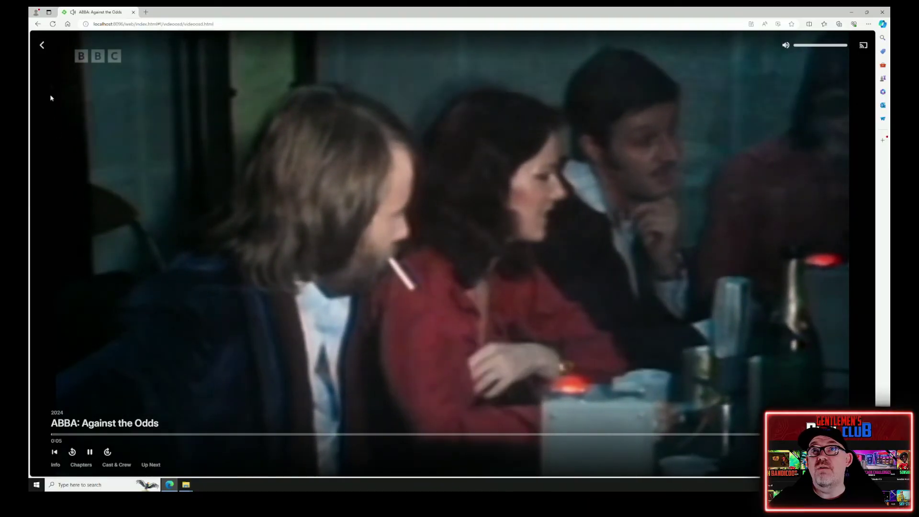
{"action": "left_click", "coordinate": [41, 45]}
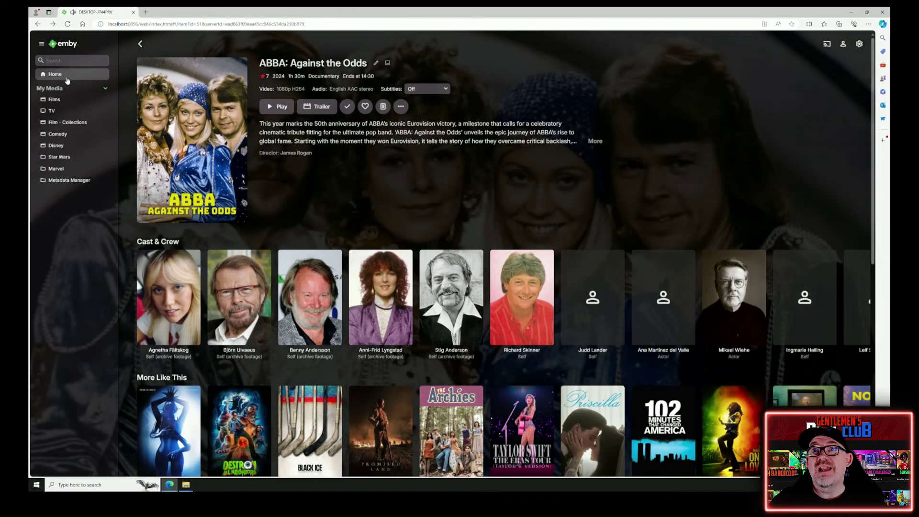
- Return Home and scroll through the Latest Comedy and Latest Disney rows, then back to the top
{"action": "left_click", "coordinate": [66, 78]}
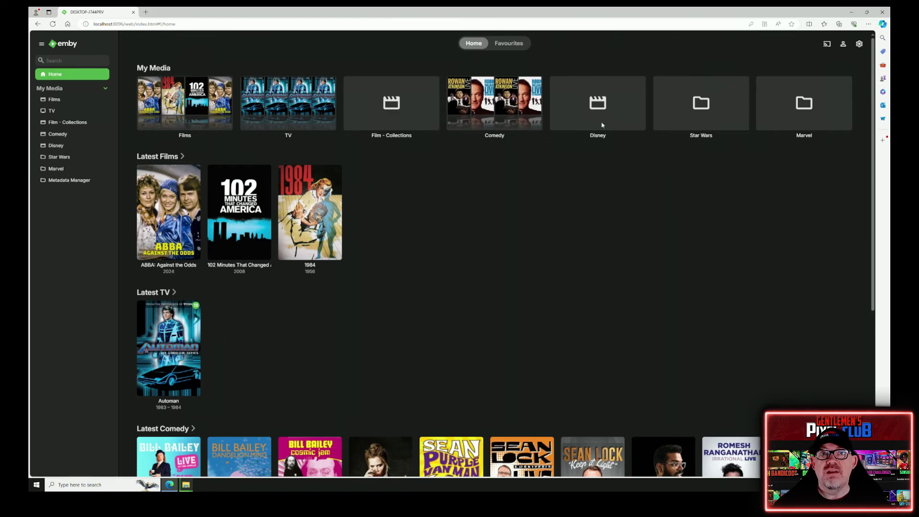
{"action": "scroll", "coordinate": [427, 284], "scroll_direction": "down", "scroll_amount": 3}
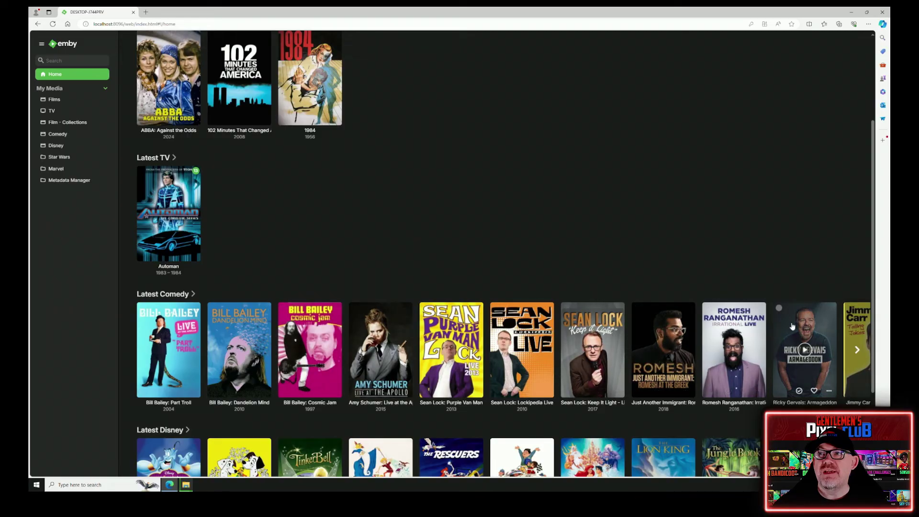
{"action": "scroll", "coordinate": [446, 211], "scroll_direction": "down", "scroll_amount": 3}
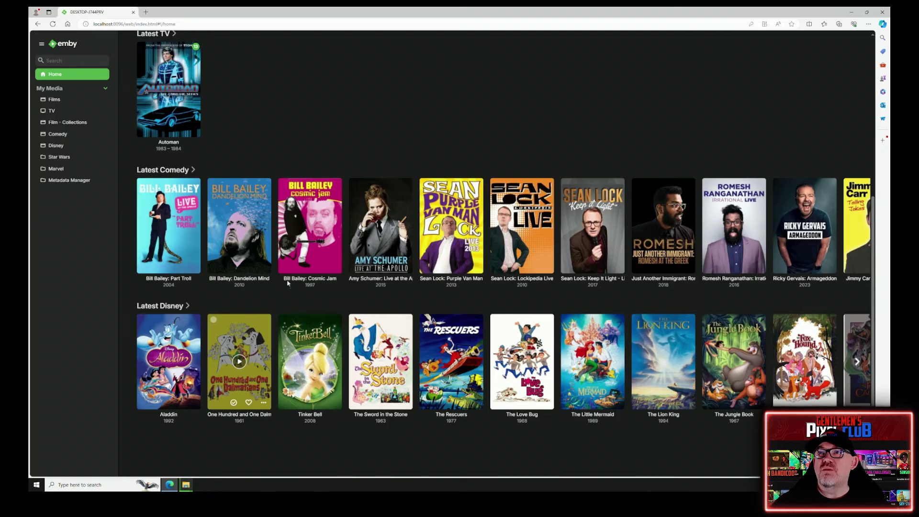
{"action": "scroll", "coordinate": [353, 160], "scroll_direction": "up", "scroll_amount": 5}
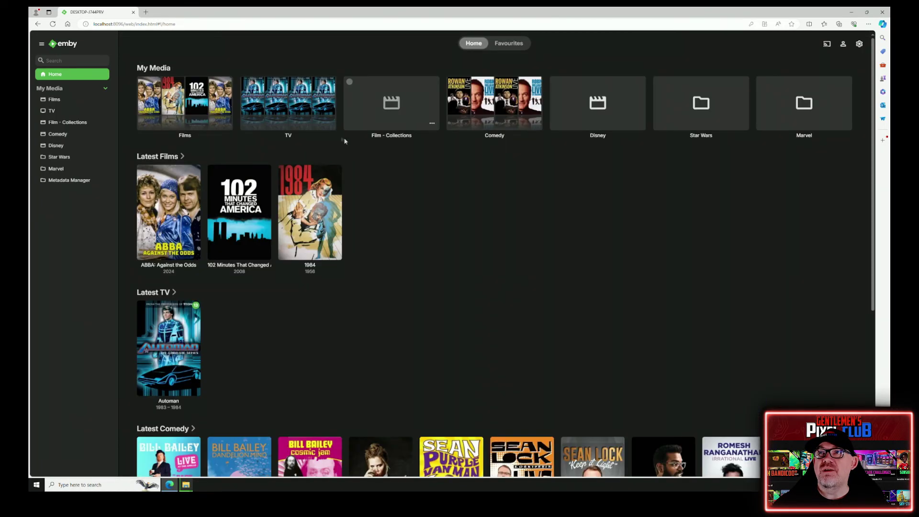
- Dismiss the TV tile's options menu and open the Films library with its 10 movies
{"action": "left_click", "coordinate": [328, 123]}
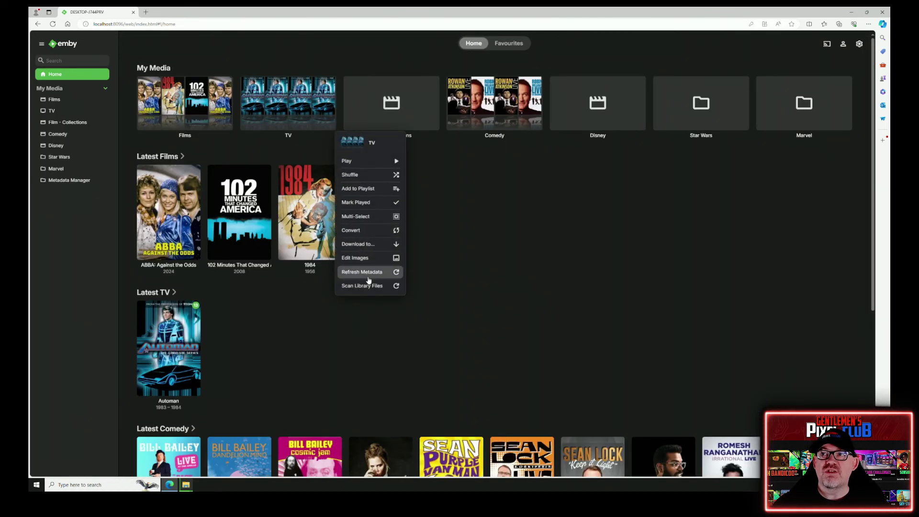
{"action": "left_click", "coordinate": [531, 231]}
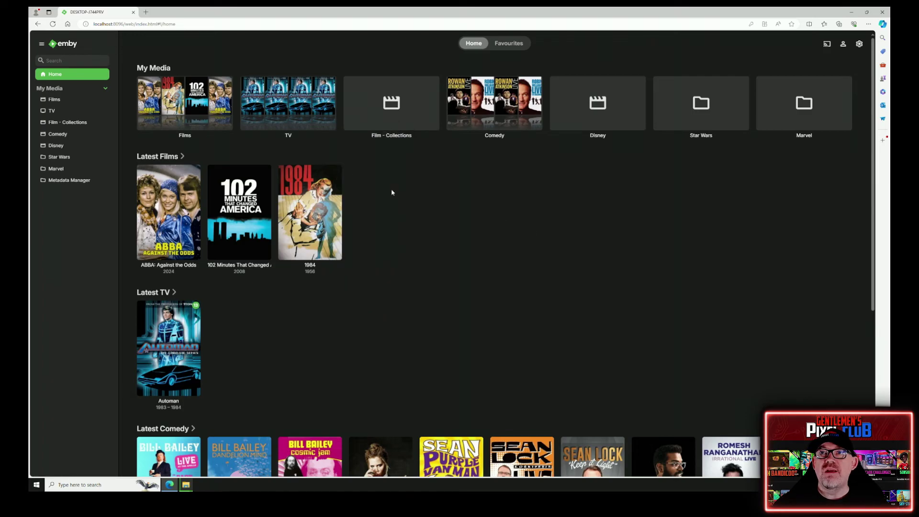
{"action": "left_click", "coordinate": [207, 99]}
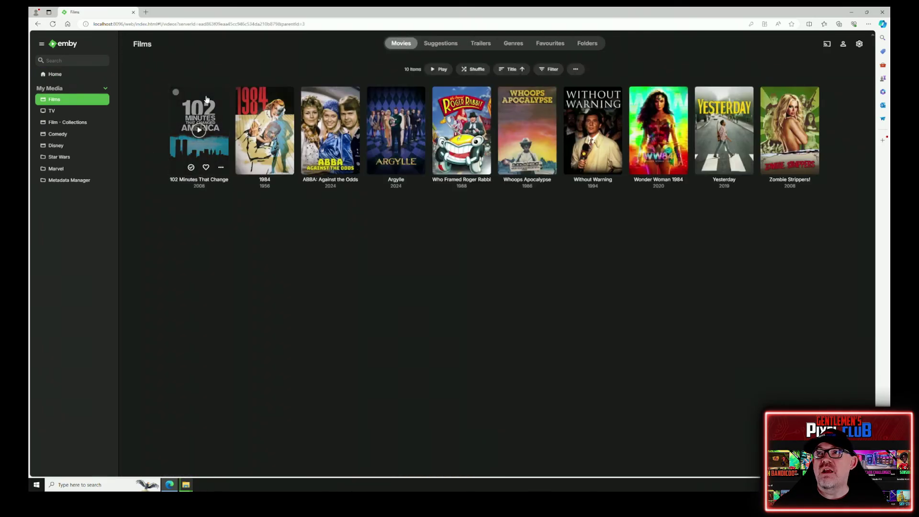
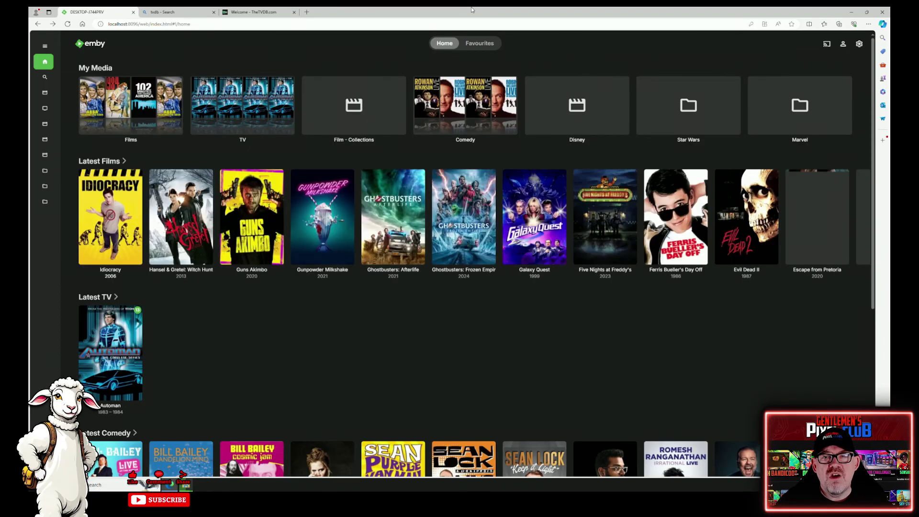
- Close the 'tvdb - Search' tab and switch to the 'Welcome - TheTVDB.com' tab
{"action": "left_click", "coordinate": [214, 12]}
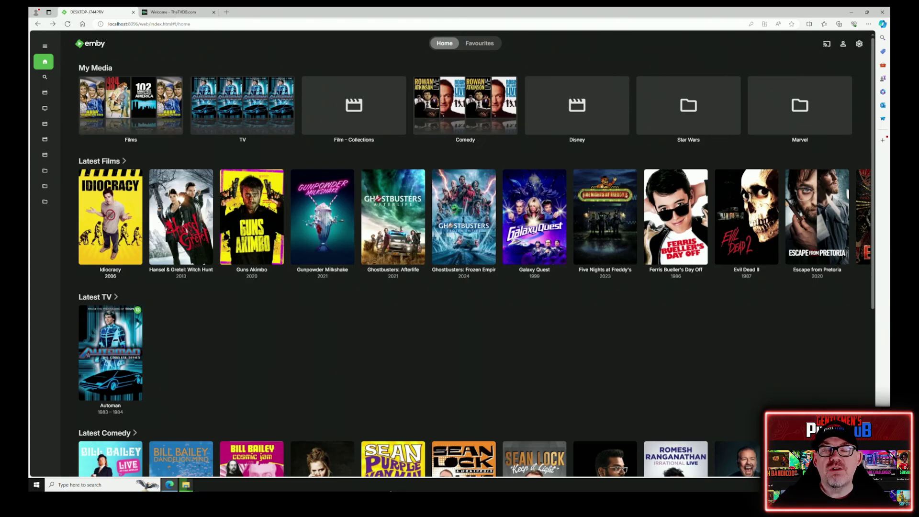
{"action": "left_click", "coordinate": [168, 16]}
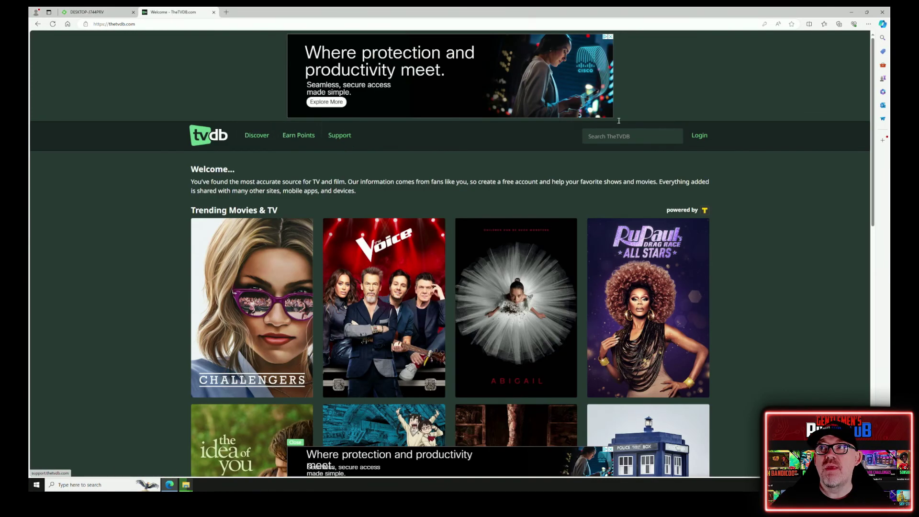
- Search TheTVDB for 'alien 3' and highlight the Alien³ title and its 'Alien 3' alternate title
{"action": "left_click", "coordinate": [629, 134]}
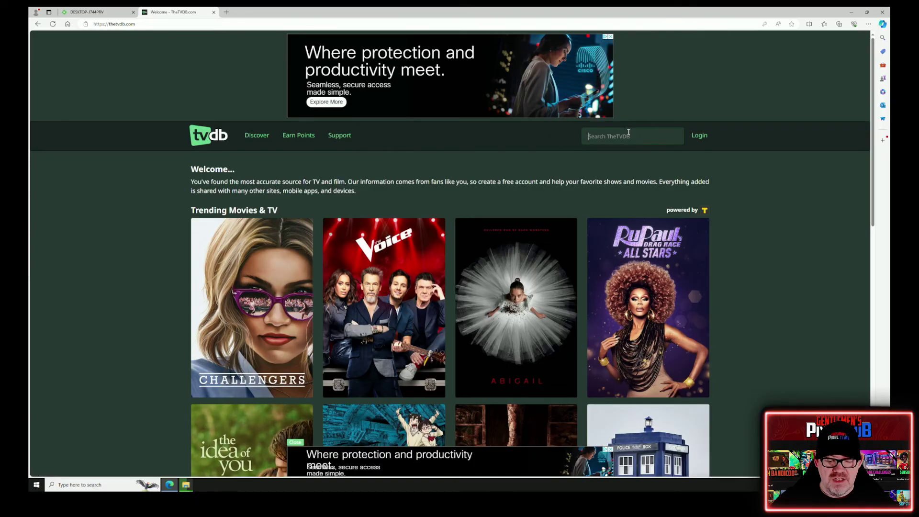
{"action": "type", "text": "alie"}
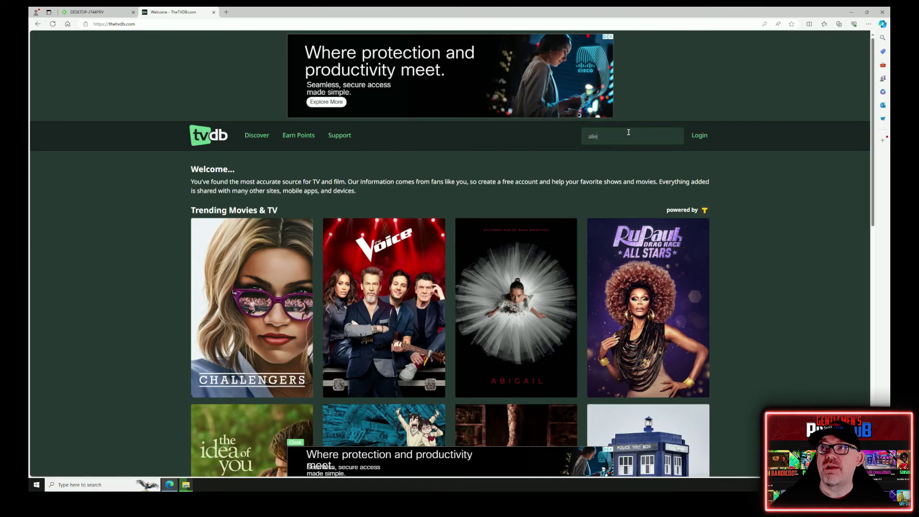
{"action": "type", "text": "n 3"}
{"action": "key", "text": "Return"}
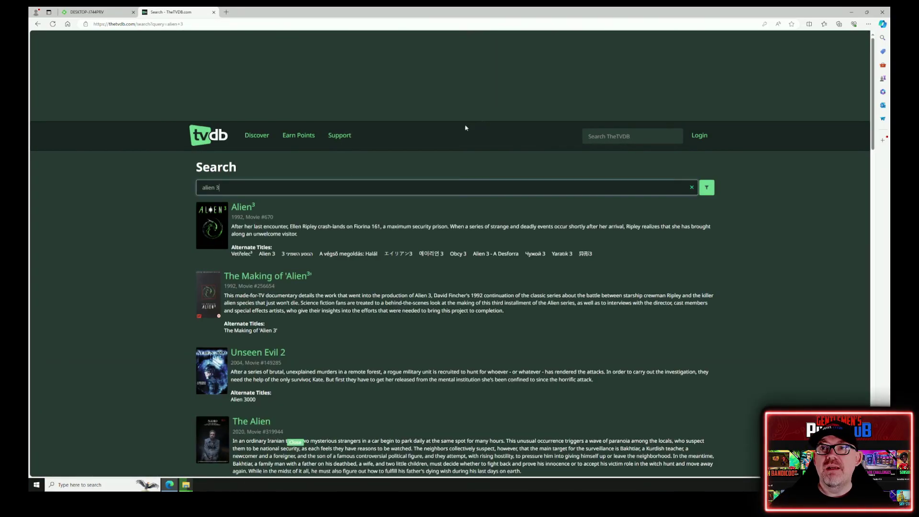
{"action": "left_click", "coordinate": [246, 207]}
{"action": "left_click_drag", "start_coordinate": [275, 207], "coordinate": [228, 212]}
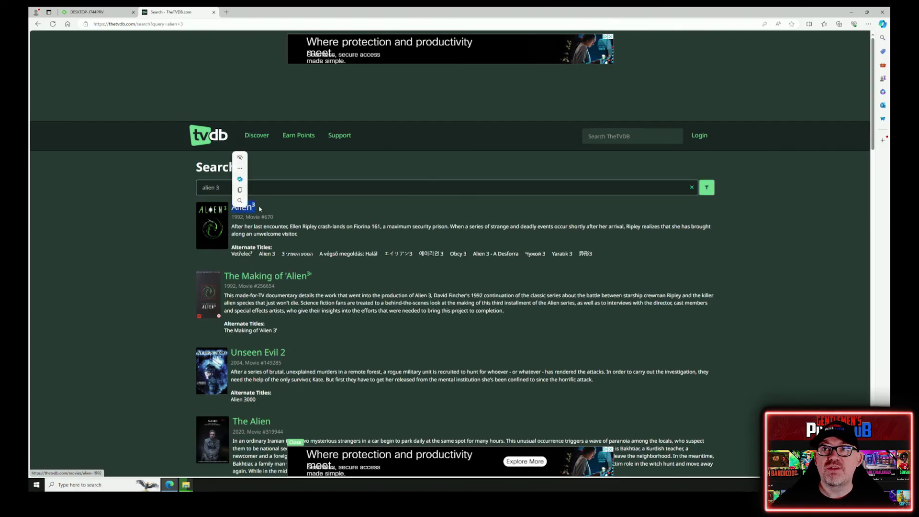
{"action": "left_click_drag", "start_coordinate": [276, 256], "coordinate": [259, 255]}
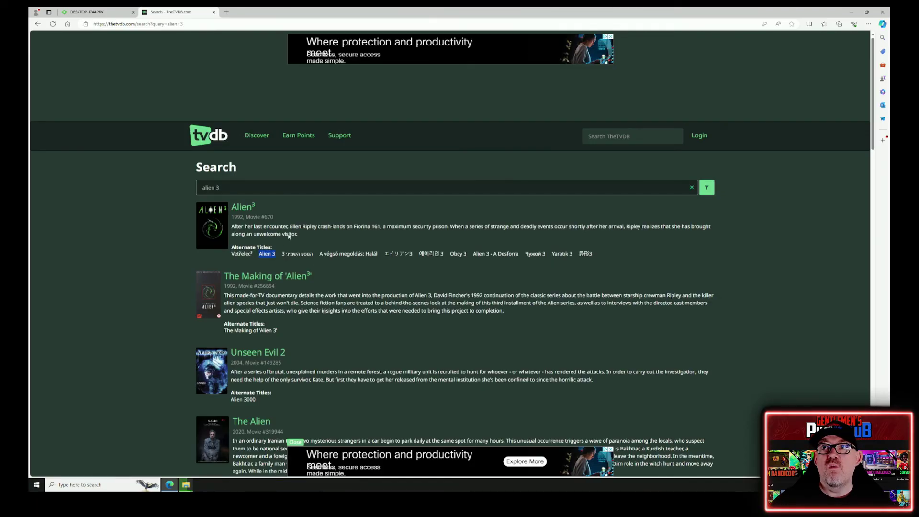
{"action": "left_click_drag", "start_coordinate": [230, 190], "coordinate": [166, 191]}
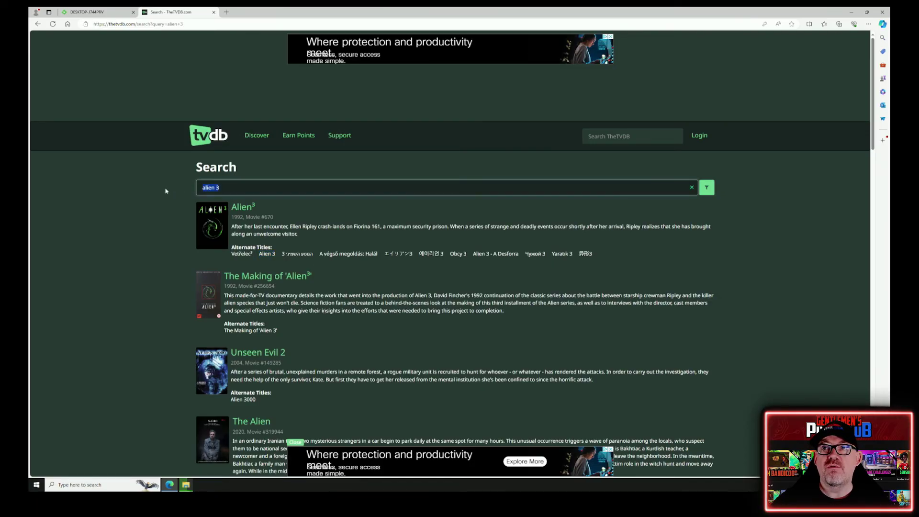
- Search TheTVDB for 'without warning', try adding '- 1994', then drop the year again
{"action": "type", "text": "witho"}
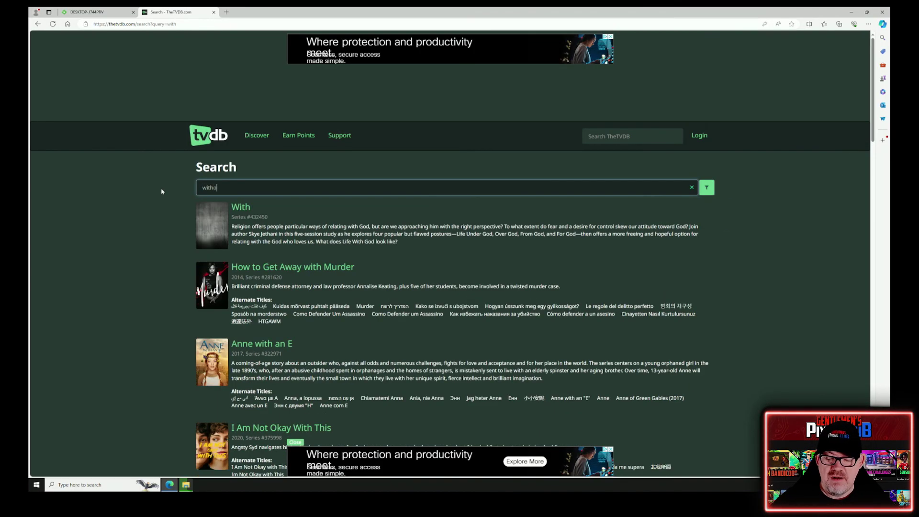
{"action": "type", "text": "ut "}
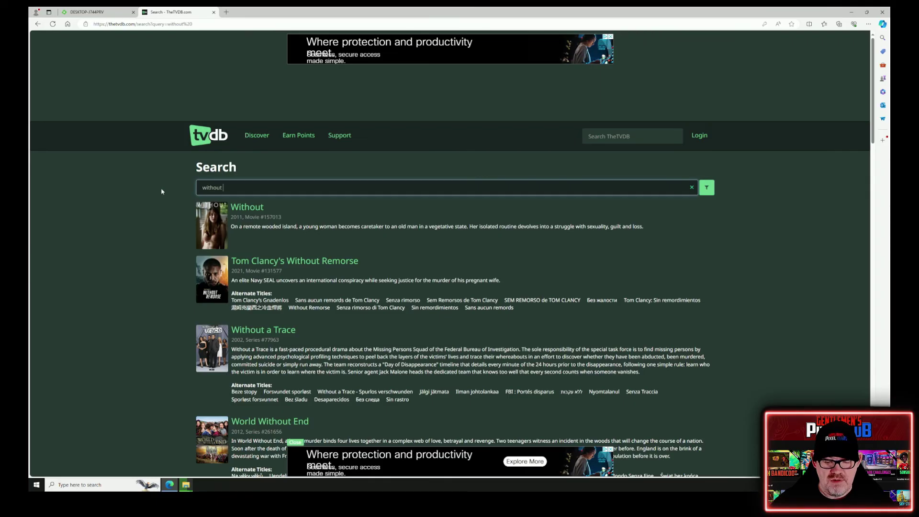
{"action": "type", "text": "warning"}
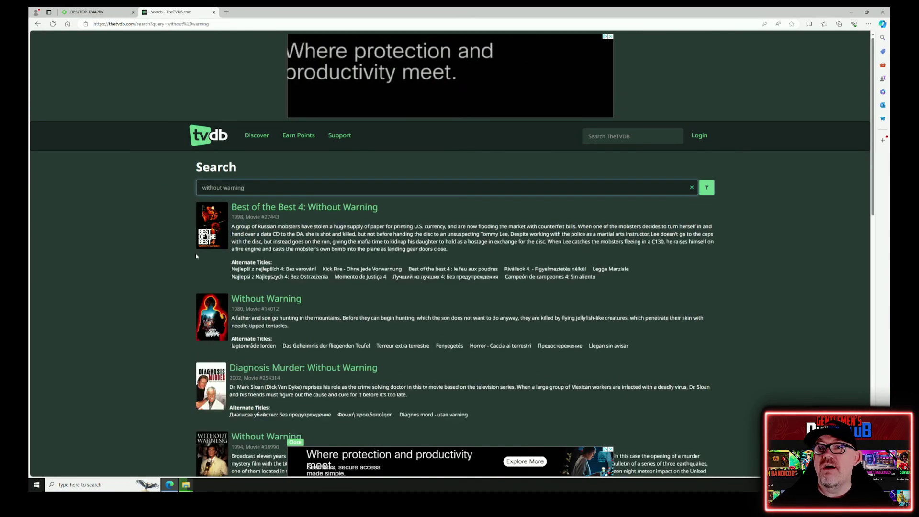
{"action": "scroll", "coordinate": [209, 272], "scroll_direction": "down", "scroll_amount": 1}
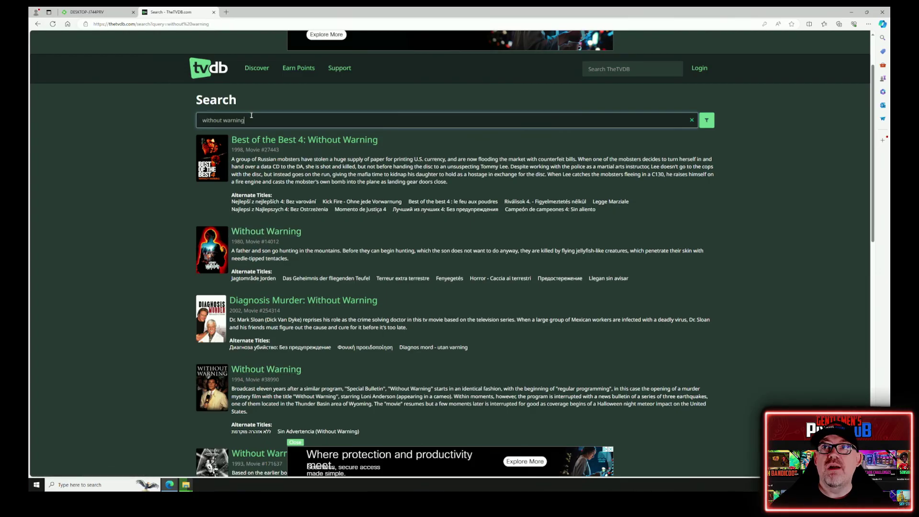
{"action": "scroll", "coordinate": [255, 137], "scroll_direction": "up", "scroll_amount": 2}
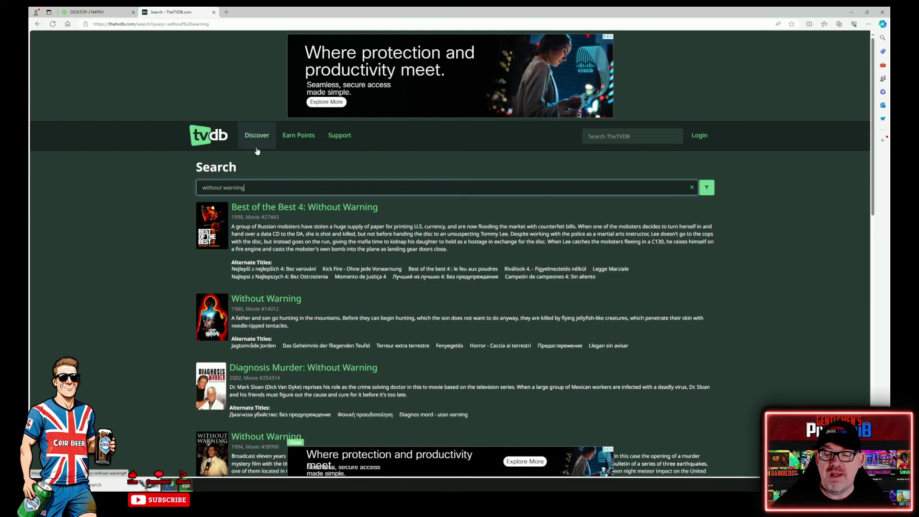
{"action": "type", "text": "- "}
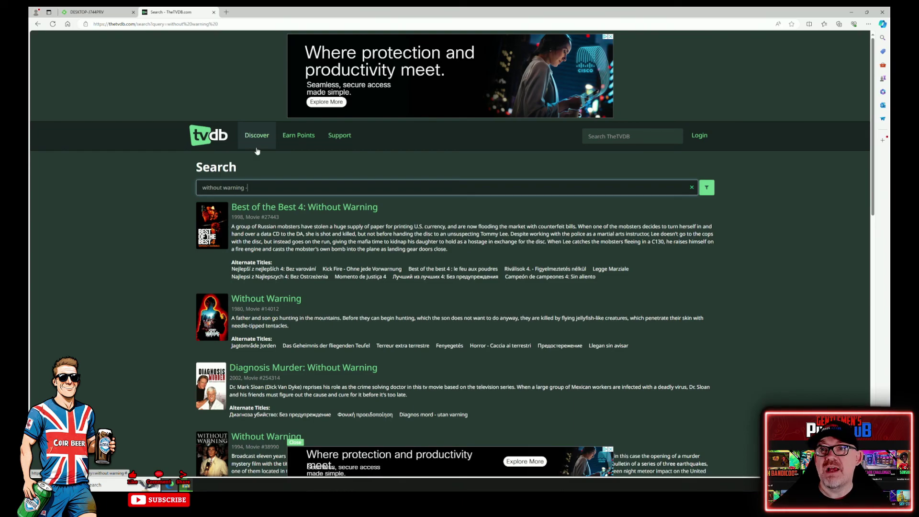
{"action": "type", "text": "1994"}
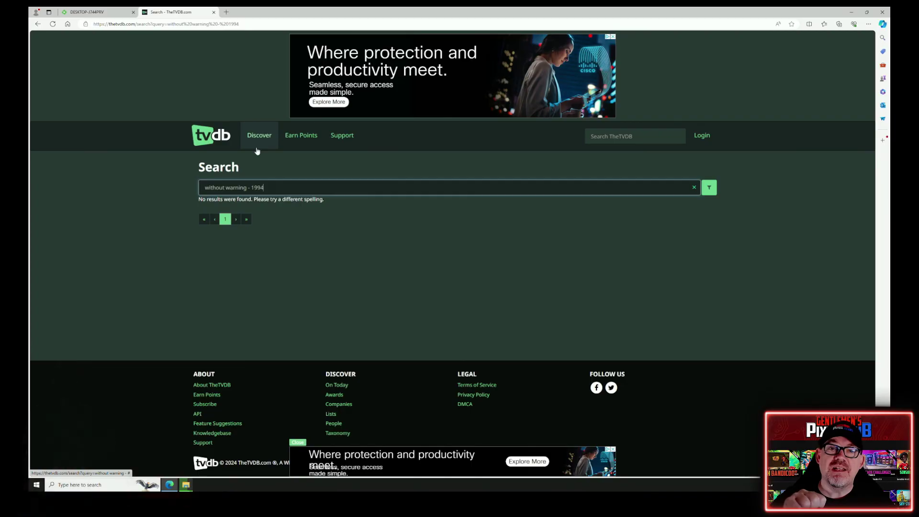
{"action": "key", "text": "BackSpace"}
{"action": "key", "text": "BackSpace"}
{"action": "key", "text": "BackSpace"}
{"action": "key", "text": "BackSpace"}
{"action": "key", "text": "BackSpace"}
{"action": "key", "text": "BackSpace"}
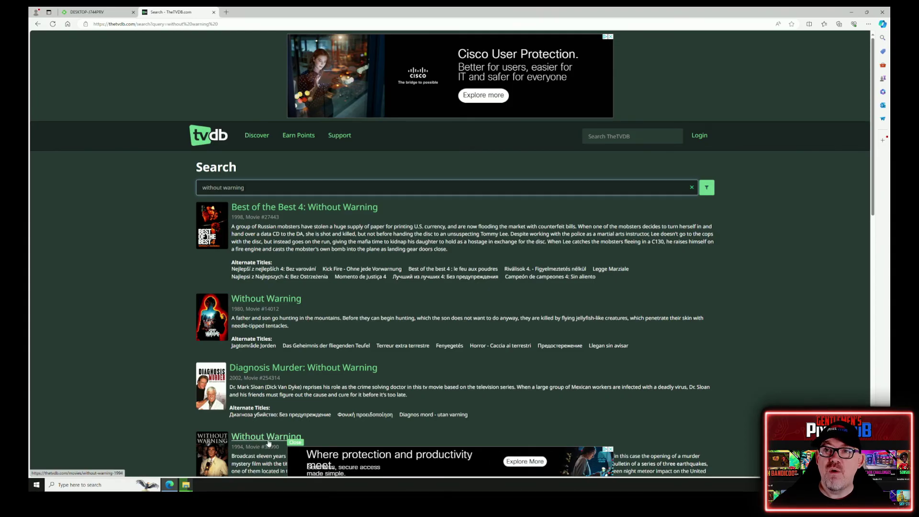
- In Emby's Films library, view the 1994 Without Warning film, then its Fingernails recommendation
{"action": "left_click", "coordinate": [108, 12]}
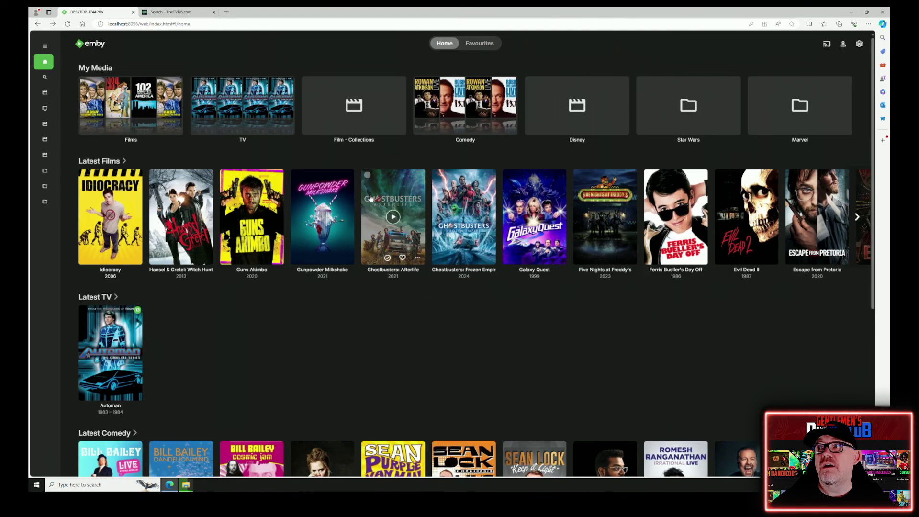
{"action": "left_click", "coordinate": [125, 119]}
{"action": "scroll", "coordinate": [404, 294], "scroll_direction": "down", "scroll_amount": 5}
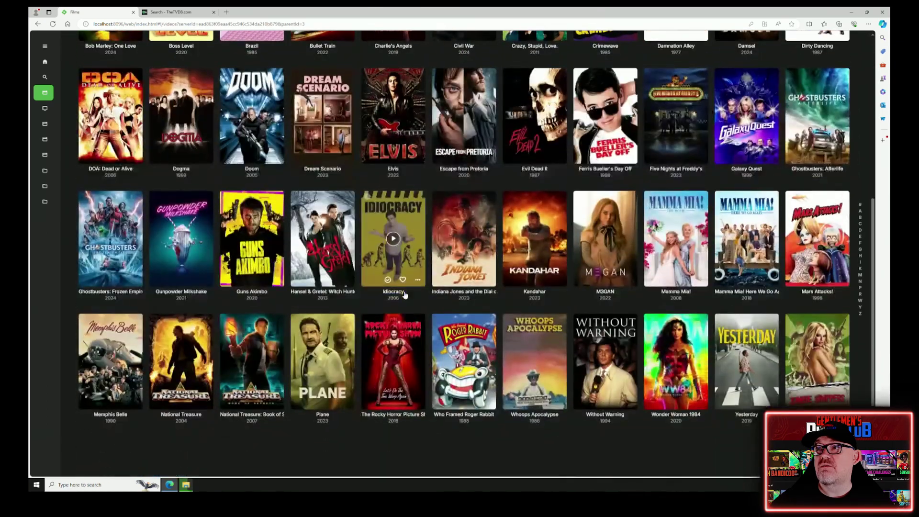
{"action": "left_click", "coordinate": [592, 337]}
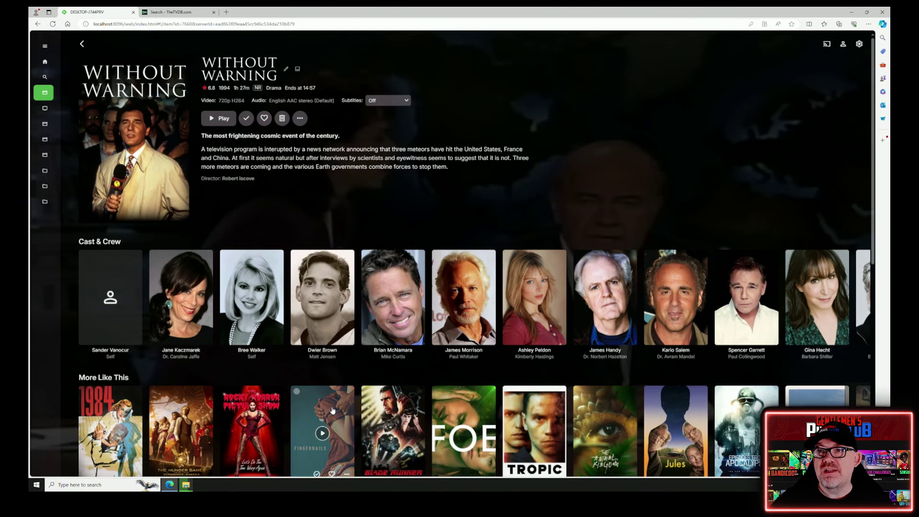
{"action": "left_click", "coordinate": [334, 408]}
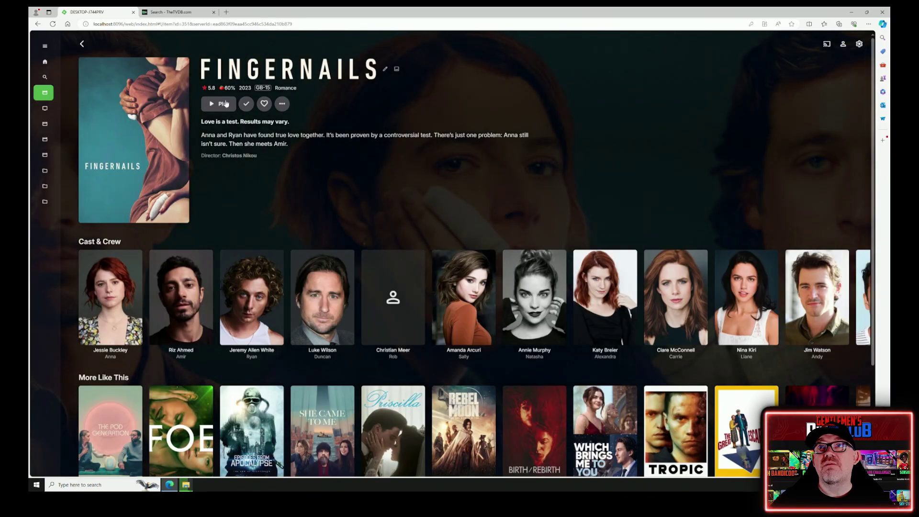
- Play Fingernails until its trailer intro starts, then return to its details page
{"action": "left_click", "coordinate": [226, 103]}
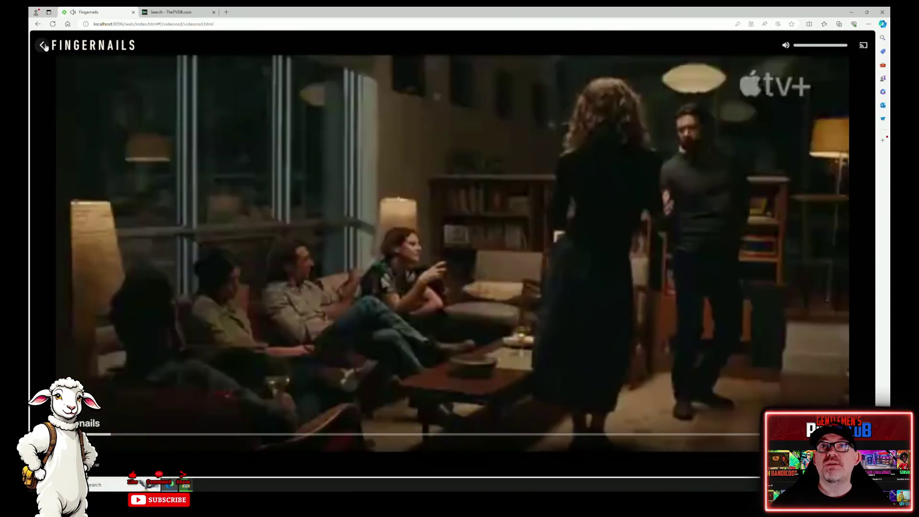
{"action": "left_click", "coordinate": [42, 45]}
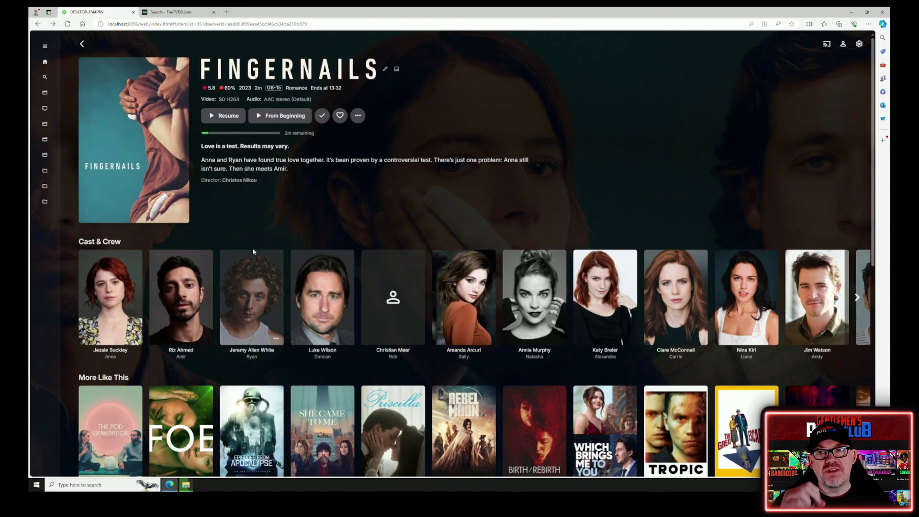
- Go back to the 'without warning' TheTVDB results and close the Windows Driver Update ad
{"action": "left_click", "coordinate": [169, 12]}
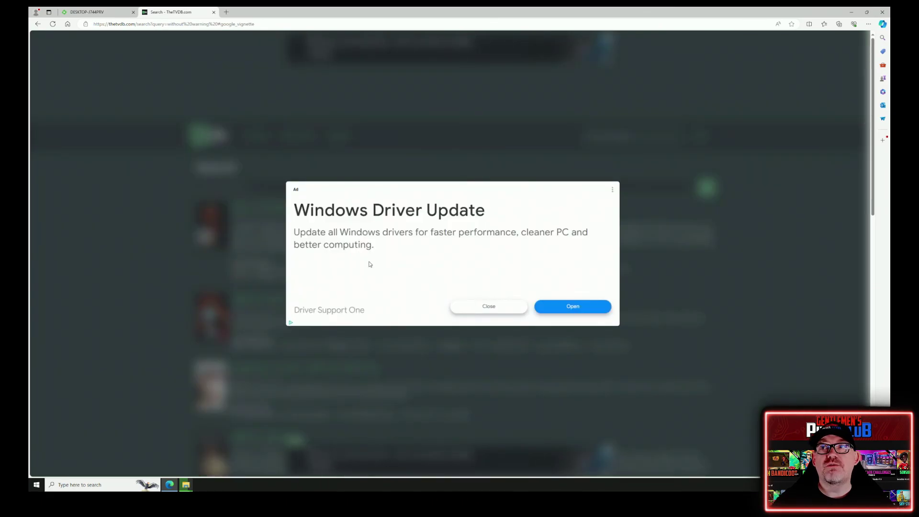
{"action": "left_click", "coordinate": [488, 306]}
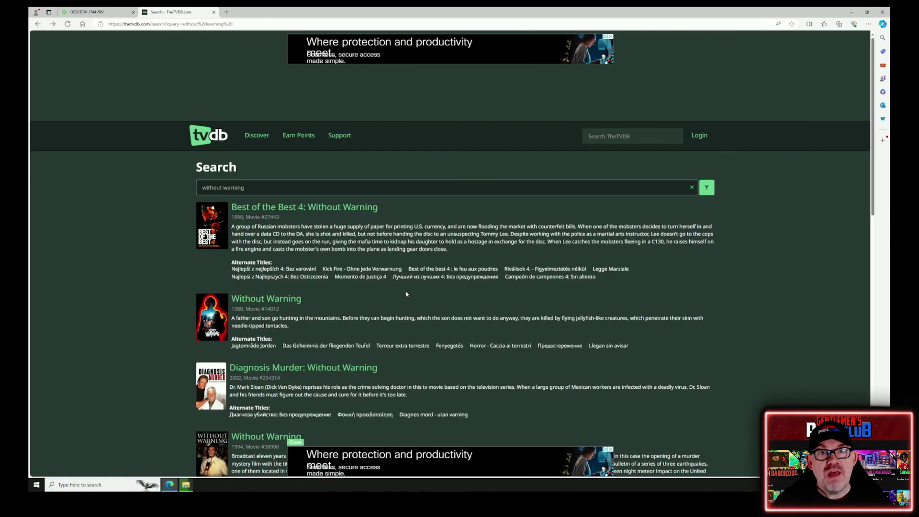